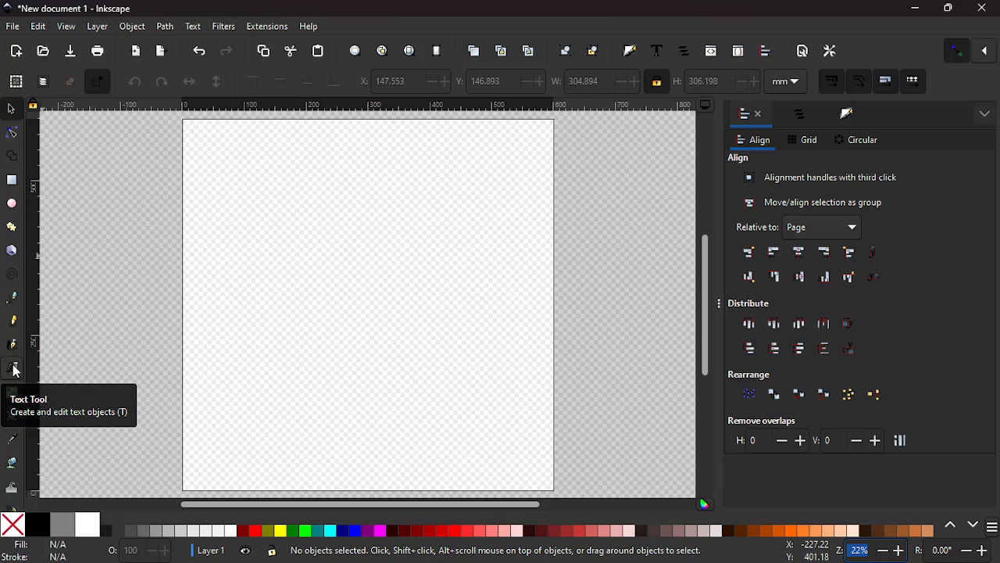
Step: Add a text object reading "1" in the upper-left area of the page
{"action": "left_click", "coordinate": [15, 368]}
{"action": "left_click", "coordinate": [242, 233]}
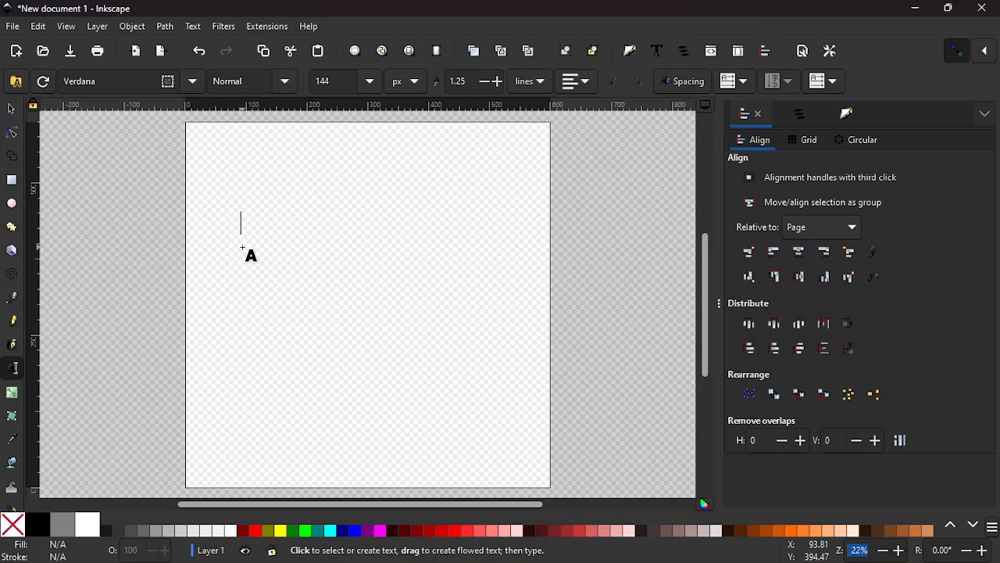
{"action": "type", "text": "1"}
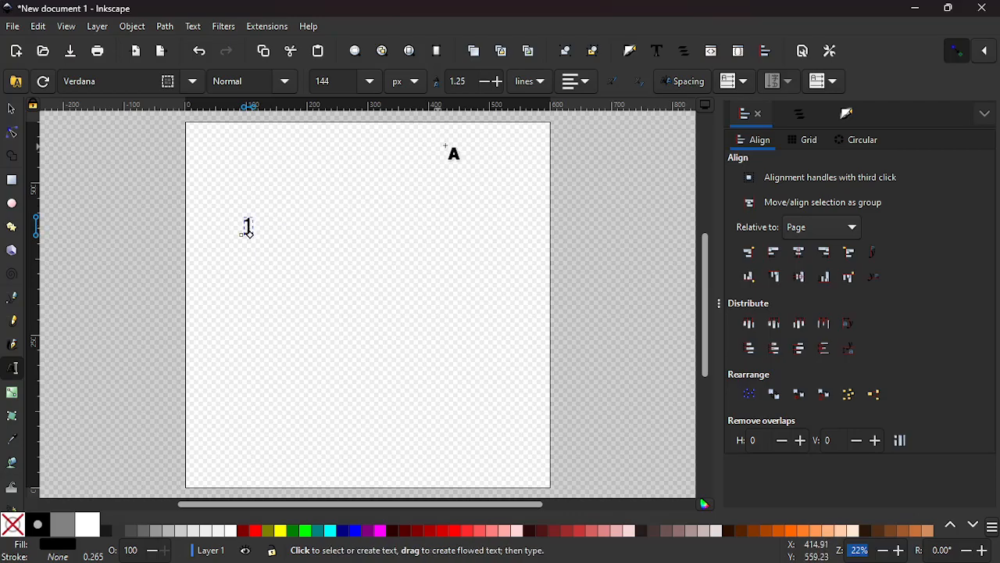
Step: Set the "1" text to Verdana Bold at font size 144, and make that font style the default
{"action": "left_click", "coordinate": [657, 55]}
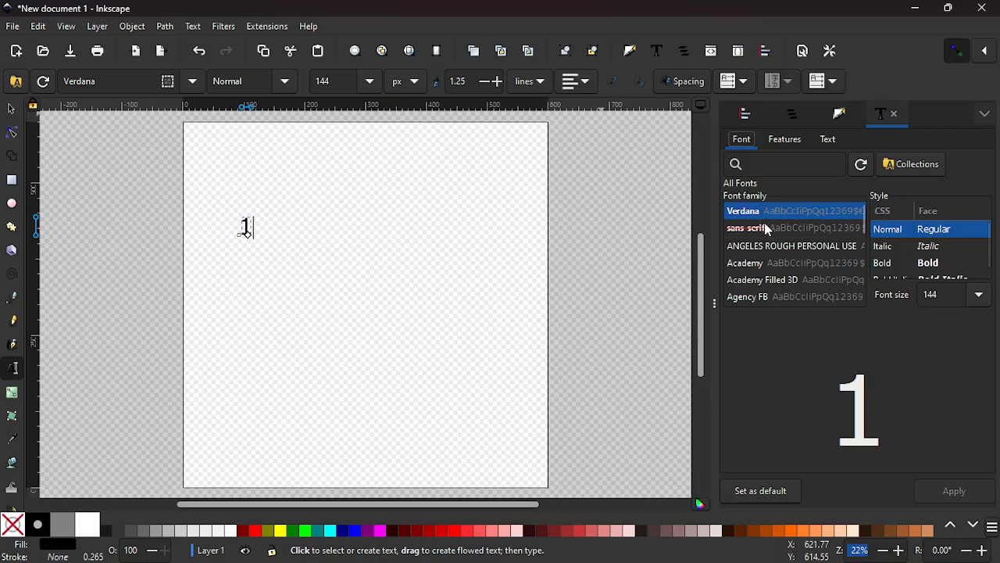
{"action": "left_click", "coordinate": [927, 266]}
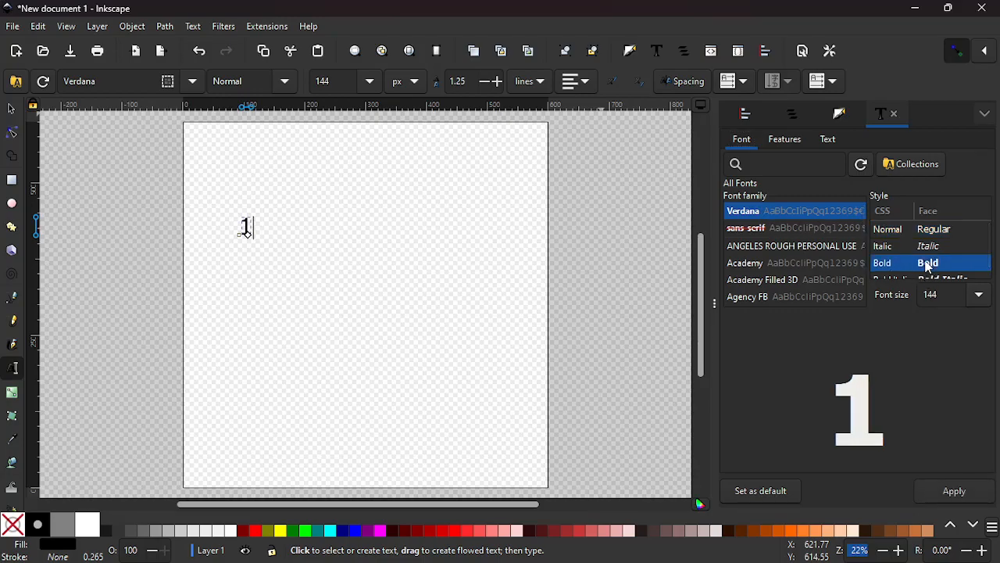
{"action": "scroll", "coordinate": [928, 266], "scroll_direction": "down", "scroll_amount": 1}
{"action": "left_click", "coordinate": [930, 270]}
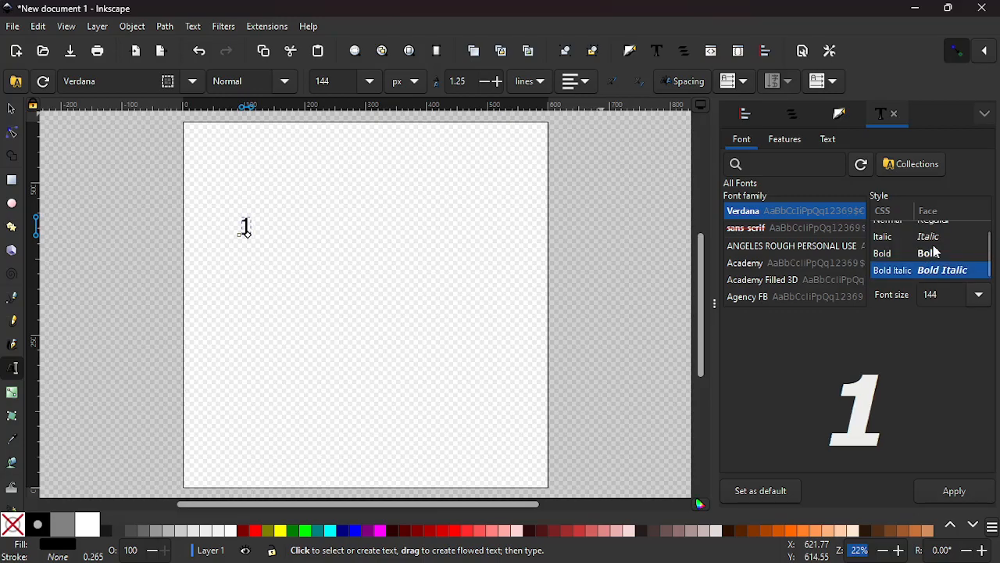
{"action": "left_click", "coordinate": [928, 255]}
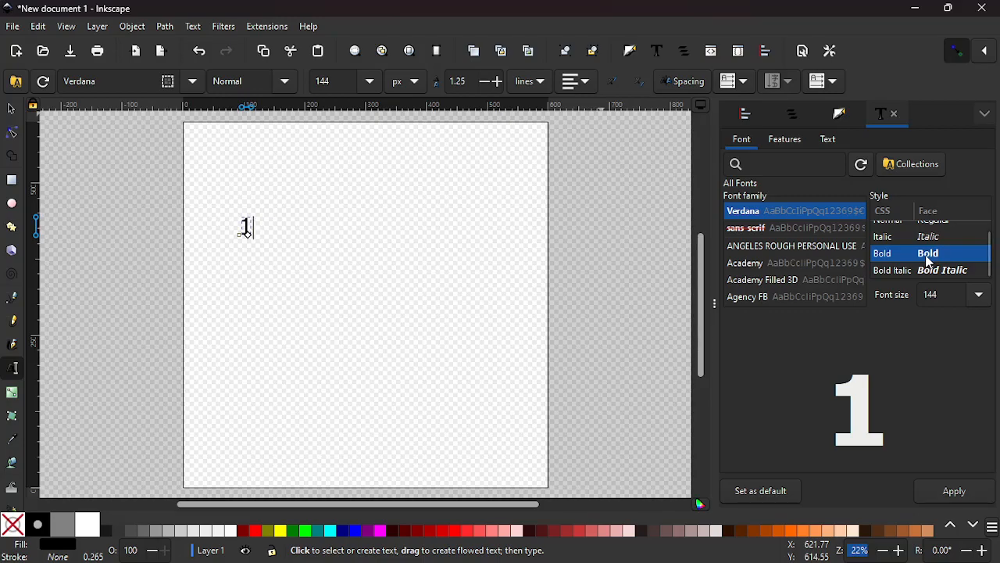
{"action": "left_click", "coordinate": [981, 297]}
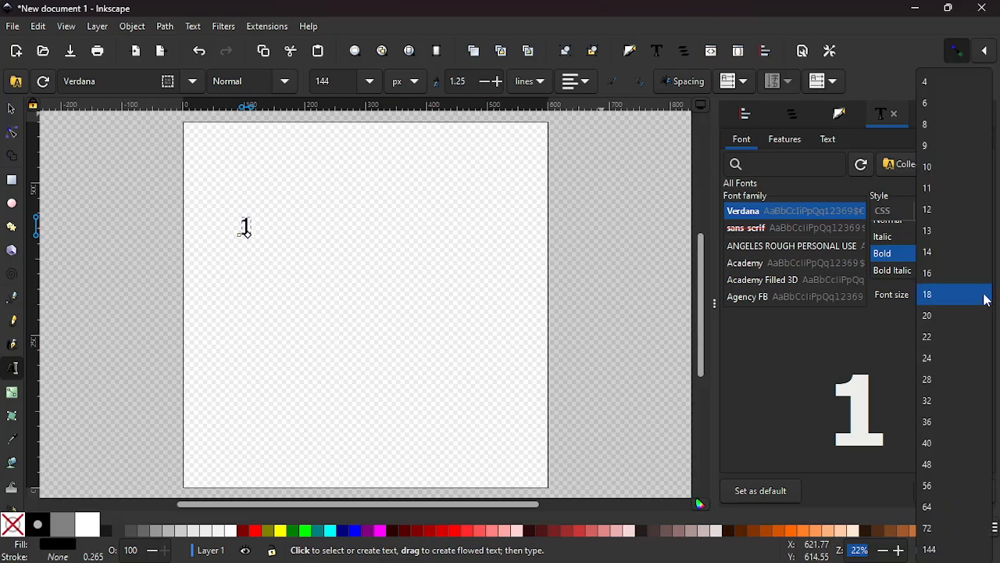
{"action": "left_click", "coordinate": [930, 549]}
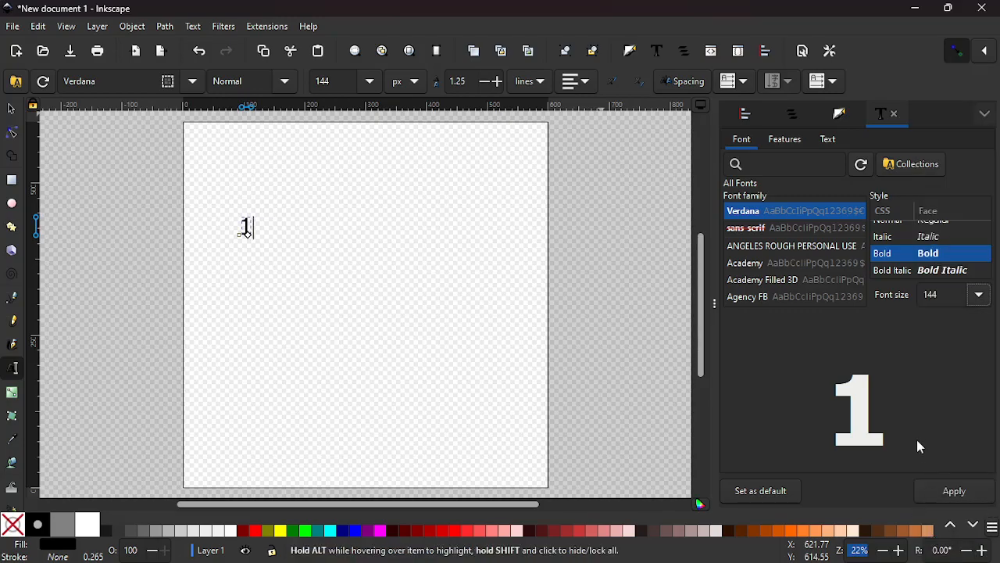
{"action": "left_click", "coordinate": [756, 491]}
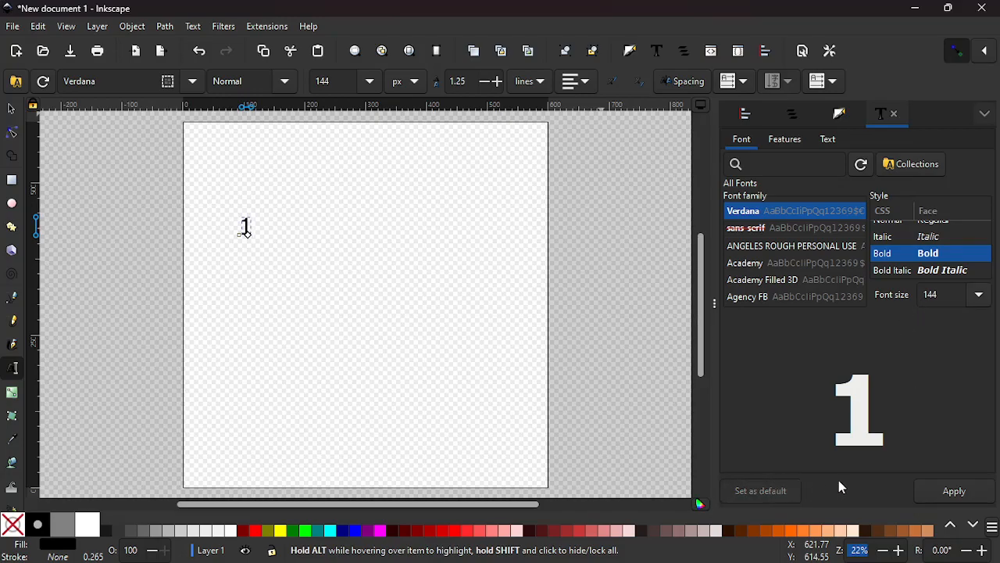
{"action": "left_click", "coordinate": [950, 488]}
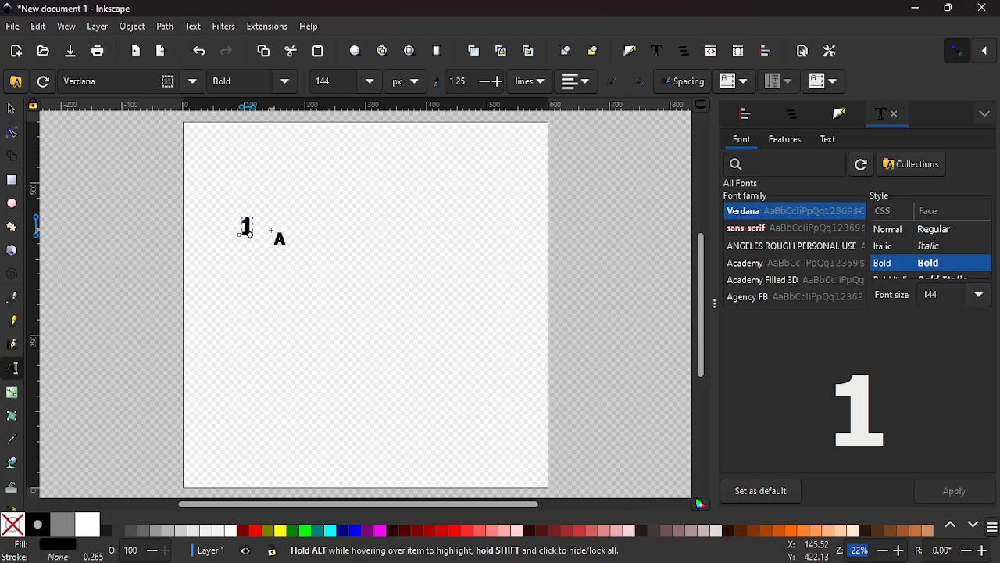
Step: Place separate text objects for the numbers 2, 3, 4, 5 and 6 in a loose row beside the 1
{"action": "left_click", "coordinate": [271, 232]}
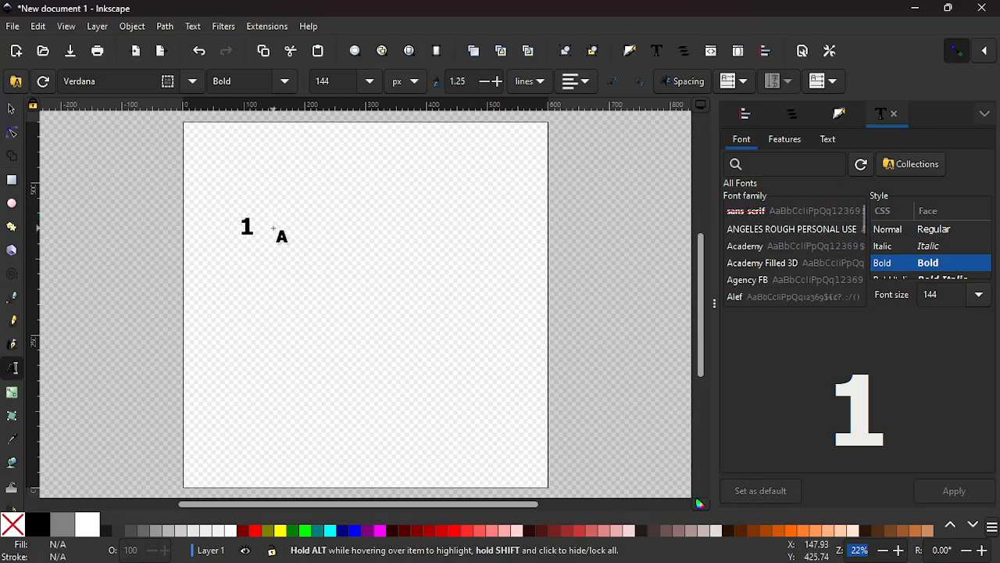
{"action": "type", "text": "2"}
{"action": "left_click", "coordinate": [312, 226]}
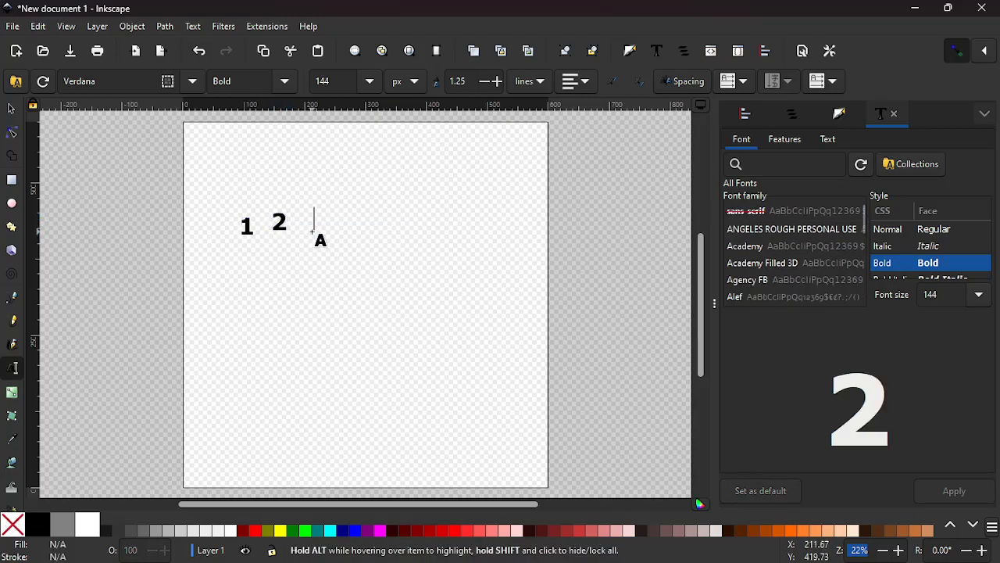
{"action": "type", "text": "3"}
{"action": "left_click", "coordinate": [340, 232]}
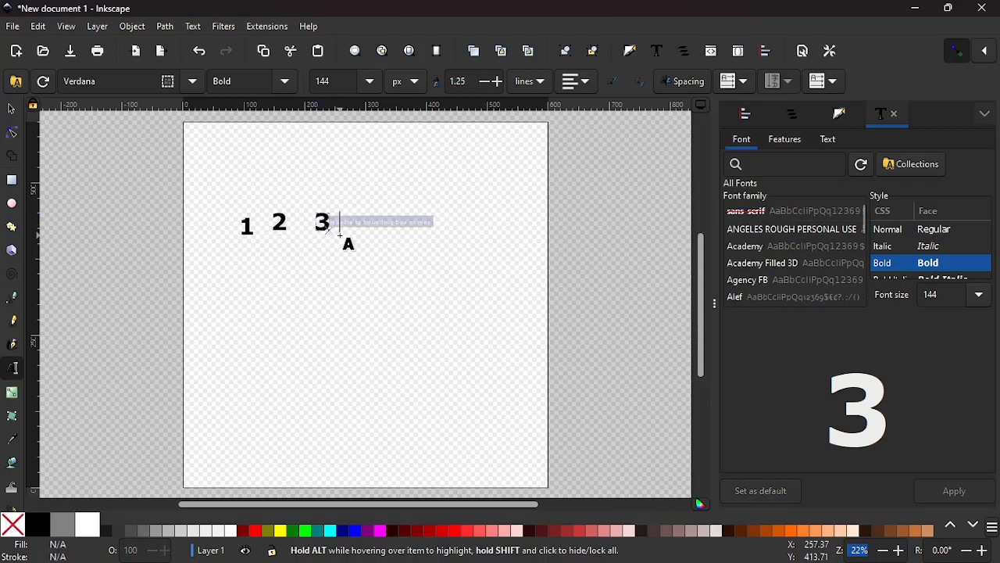
{"action": "type", "text": "4"}
{"action": "left_click", "coordinate": [367, 233]}
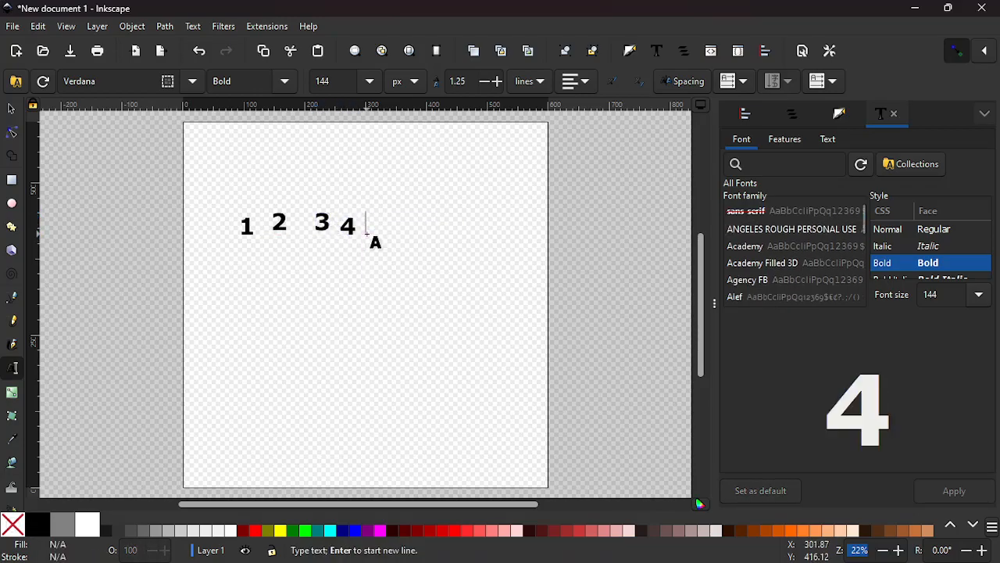
{"action": "type", "text": "5"}
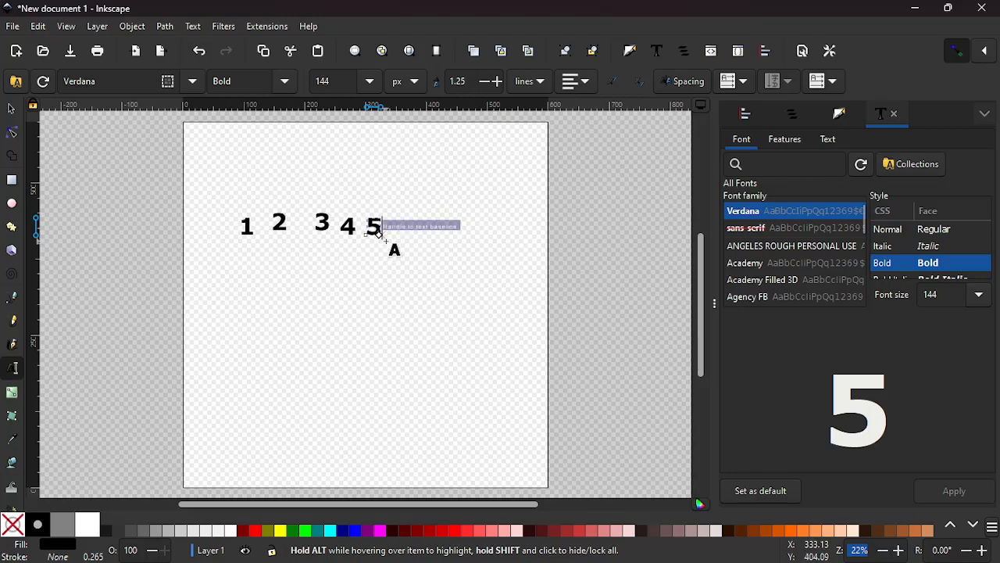
{"action": "left_click", "coordinate": [387, 243]}
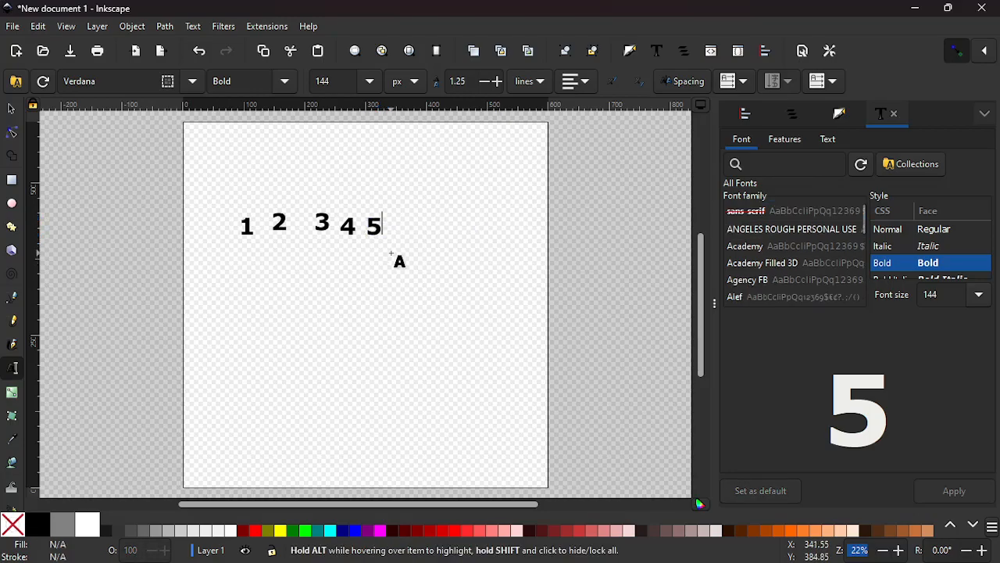
{"action": "left_click", "coordinate": [391, 252]}
{"action": "type", "text": "6"}
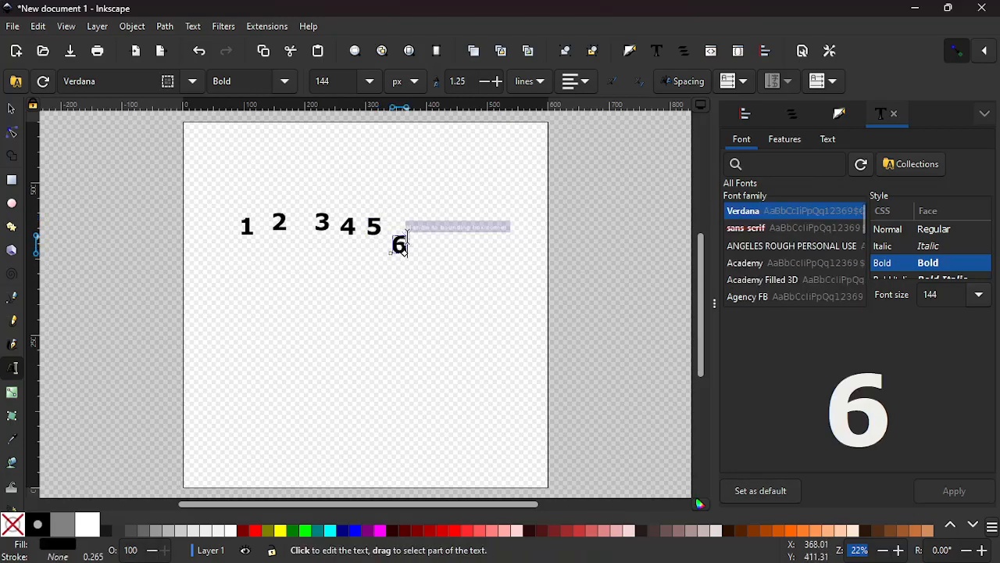
Step: Continue the loose row with separate text objects for the numbers 7, 8, 9, 10, 11 and 12
{"action": "left_click", "coordinate": [428, 225]}
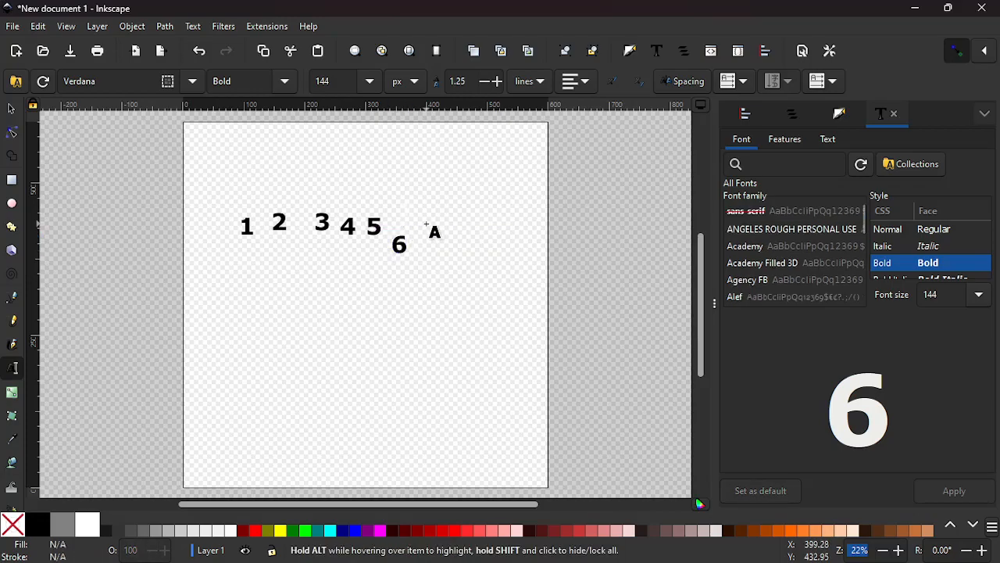
{"action": "type", "text": "7"}
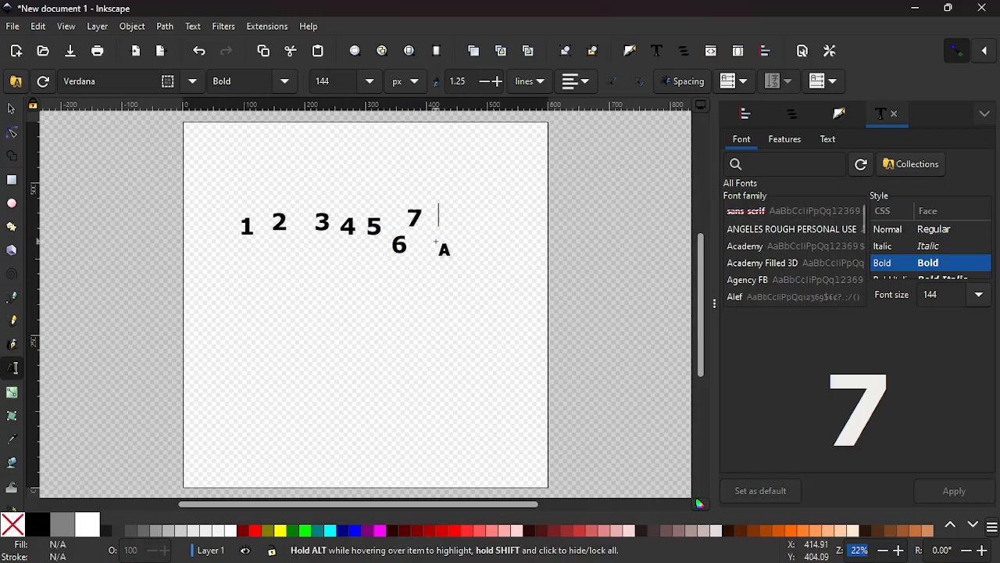
{"action": "type", "text": "8"}
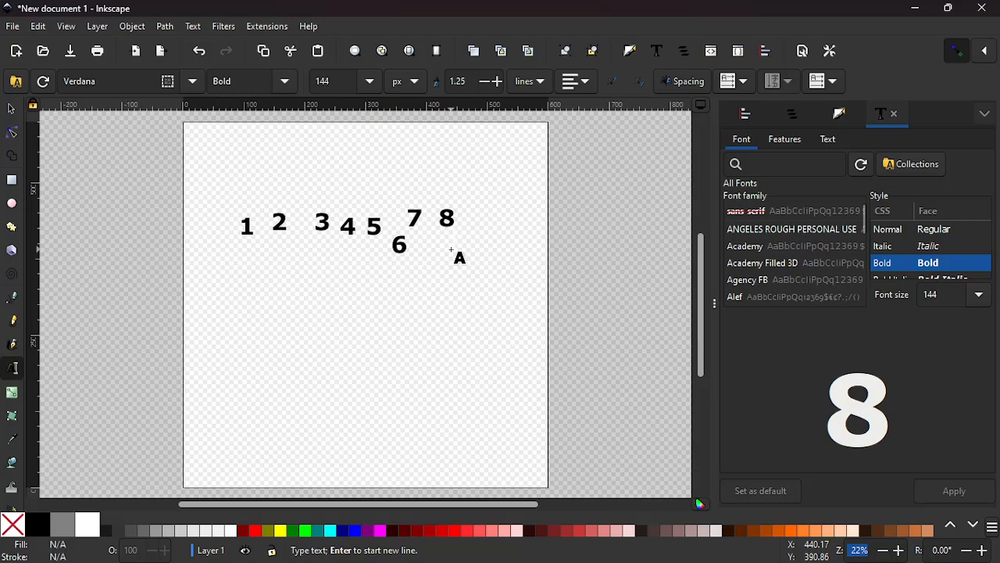
{"action": "left_click", "coordinate": [451, 249]}
{"action": "type", "text": "9"}
{"action": "left_click", "coordinate": [474, 225]}
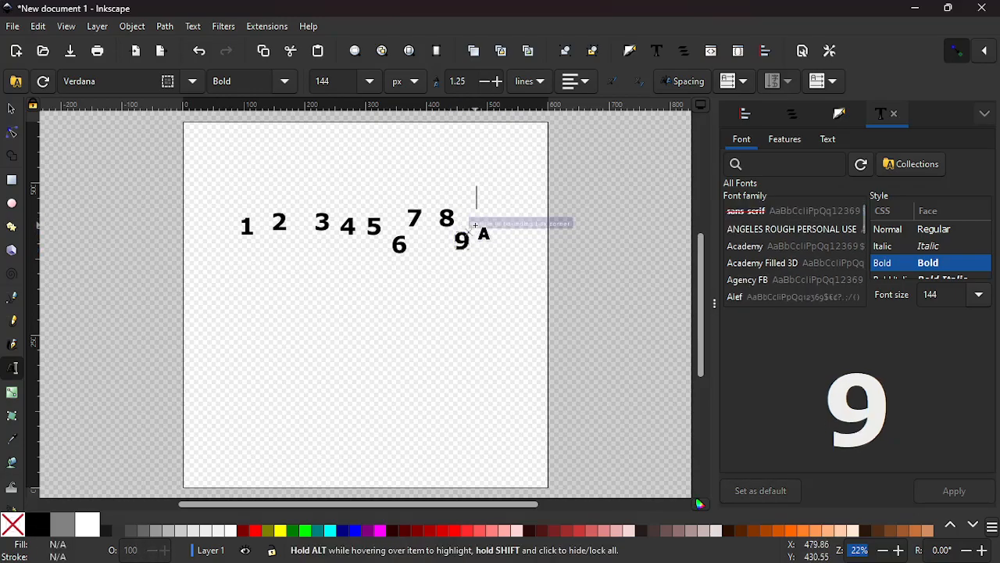
{"action": "type", "text": "10"}
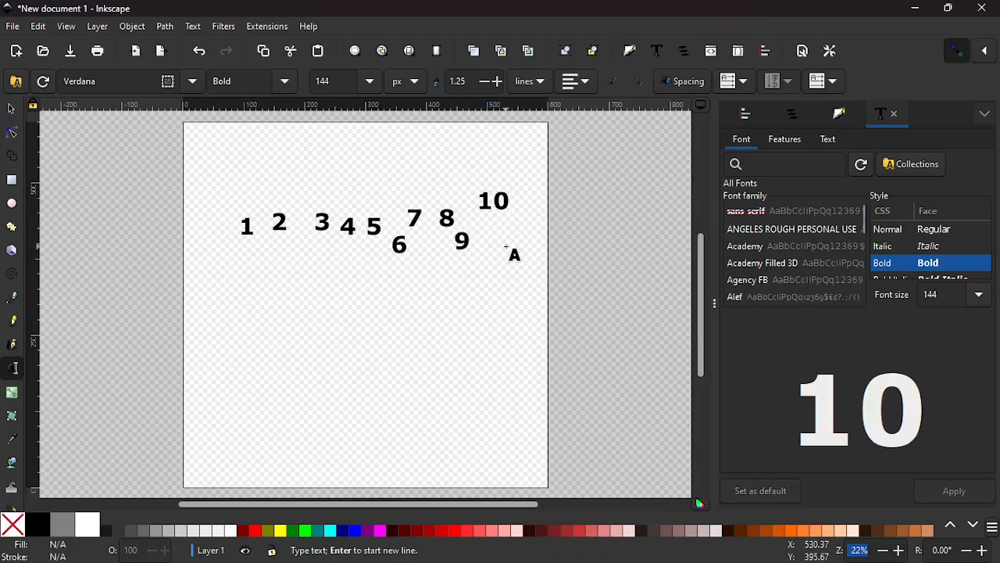
{"action": "type", "text": "11"}
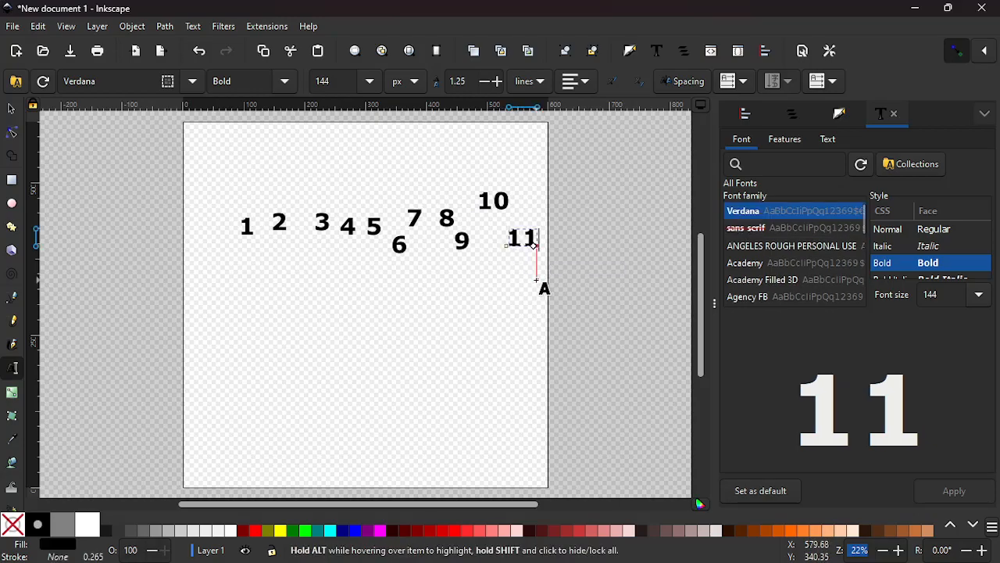
{"action": "type", "text": "1"}
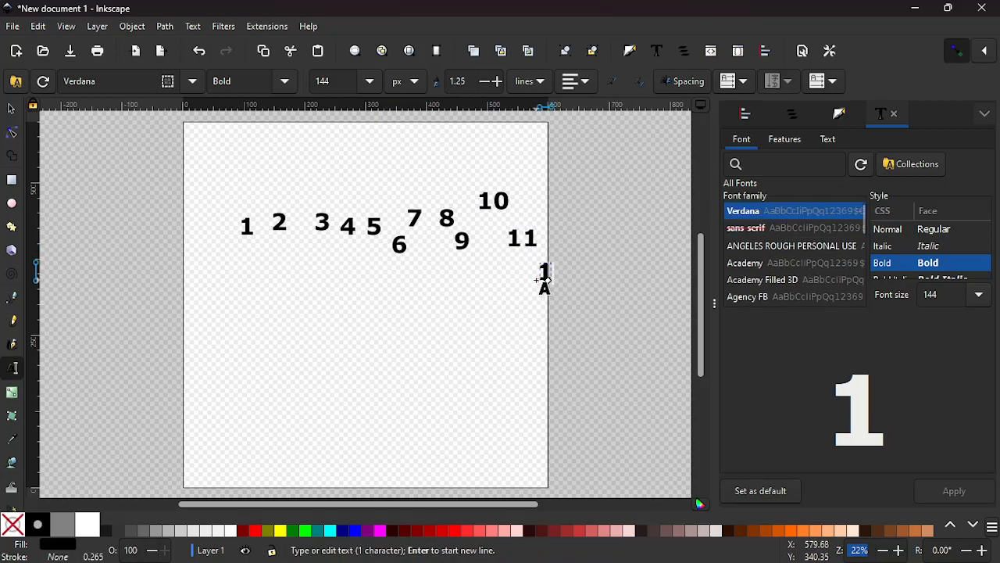
{"action": "type", "text": "2"}
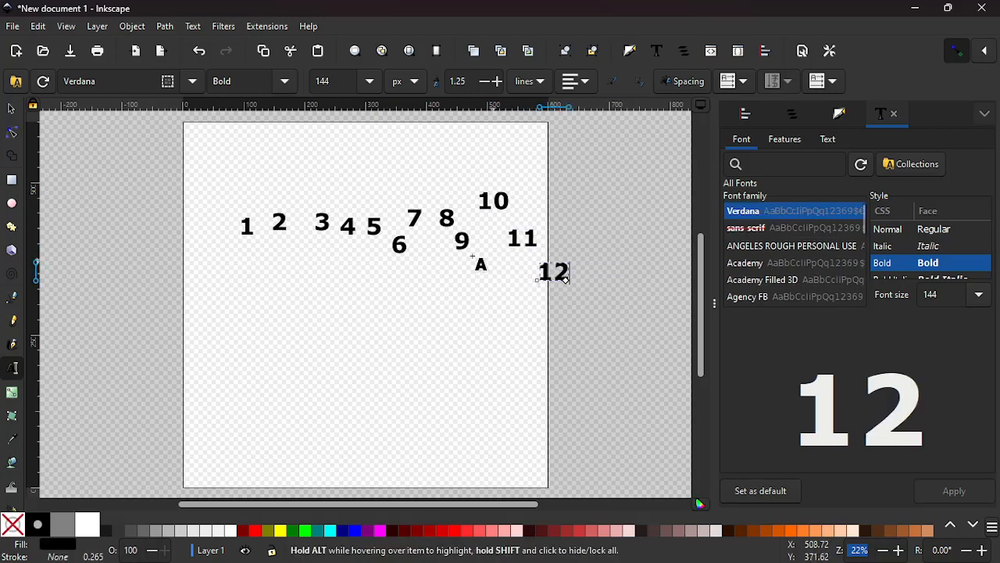
Step: Align the number 1 to the left and top edges of the page
{"action": "left_click", "coordinate": [11, 108]}
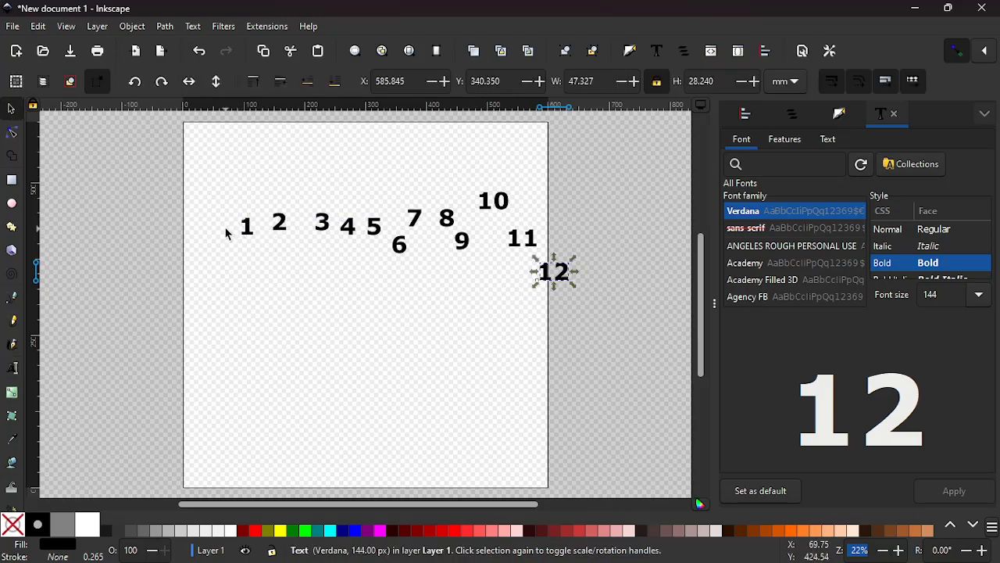
{"action": "left_click", "coordinate": [249, 230]}
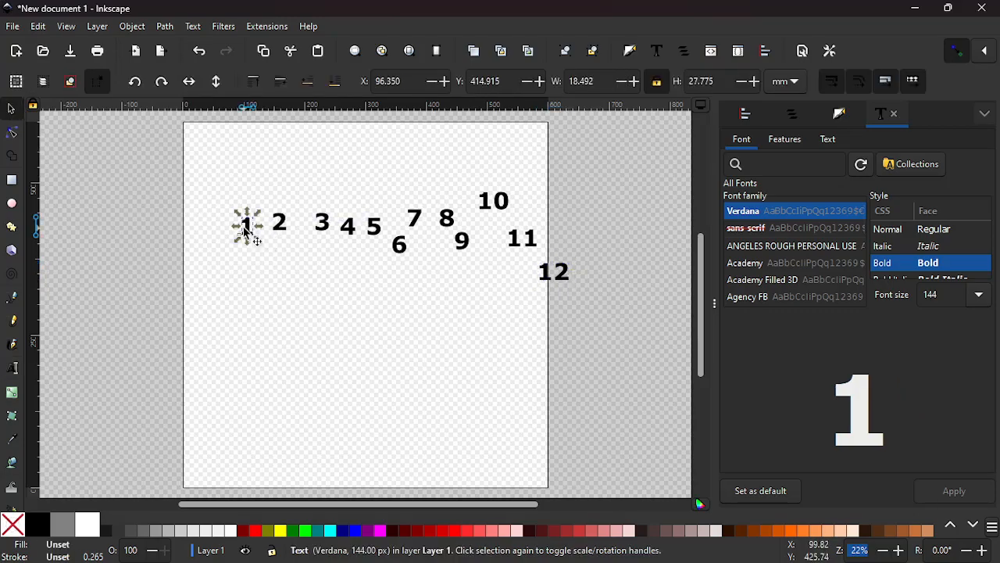
{"action": "left_click", "coordinate": [746, 116]}
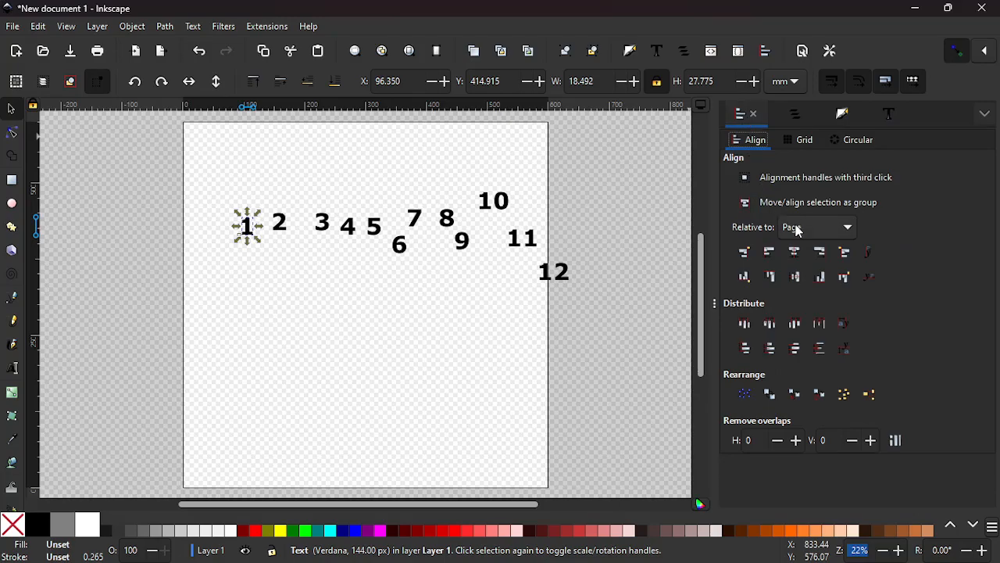
{"action": "left_click", "coordinate": [771, 252]}
{"action": "left_click", "coordinate": [771, 276]}
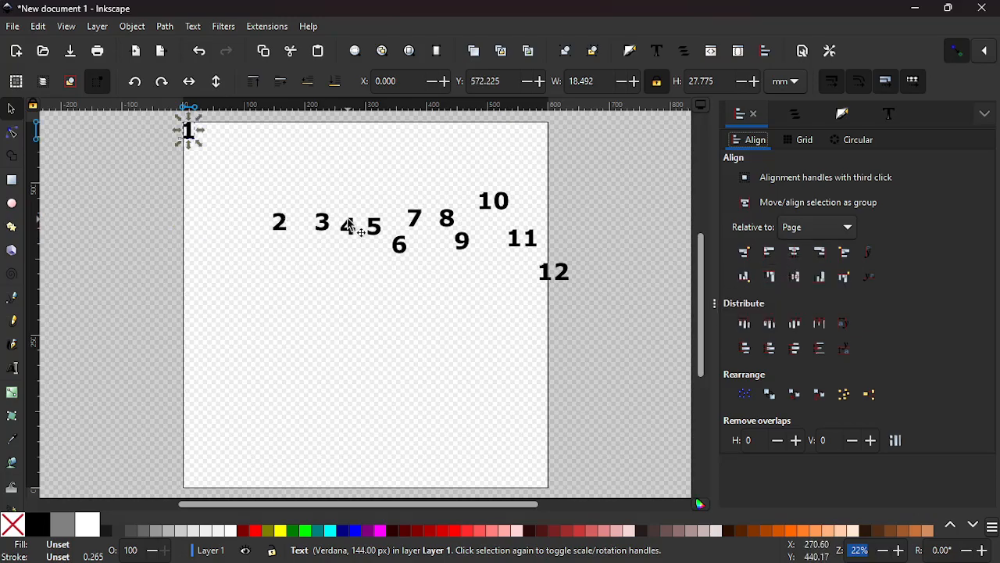
Step: Align the number 12 to the top and right edges of the page
{"action": "left_click", "coordinate": [549, 282]}
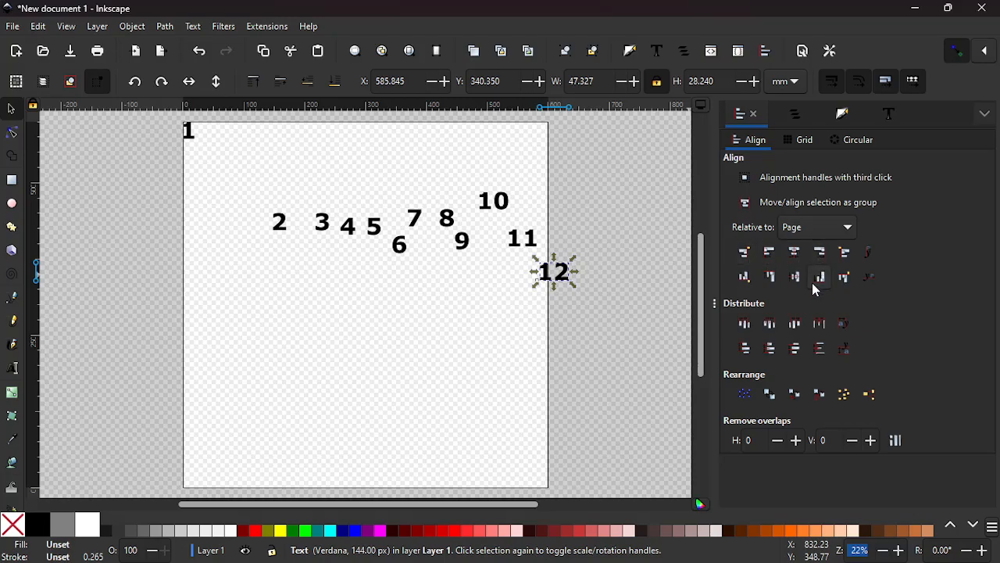
{"action": "left_click", "coordinate": [771, 278]}
{"action": "left_click", "coordinate": [768, 256]}
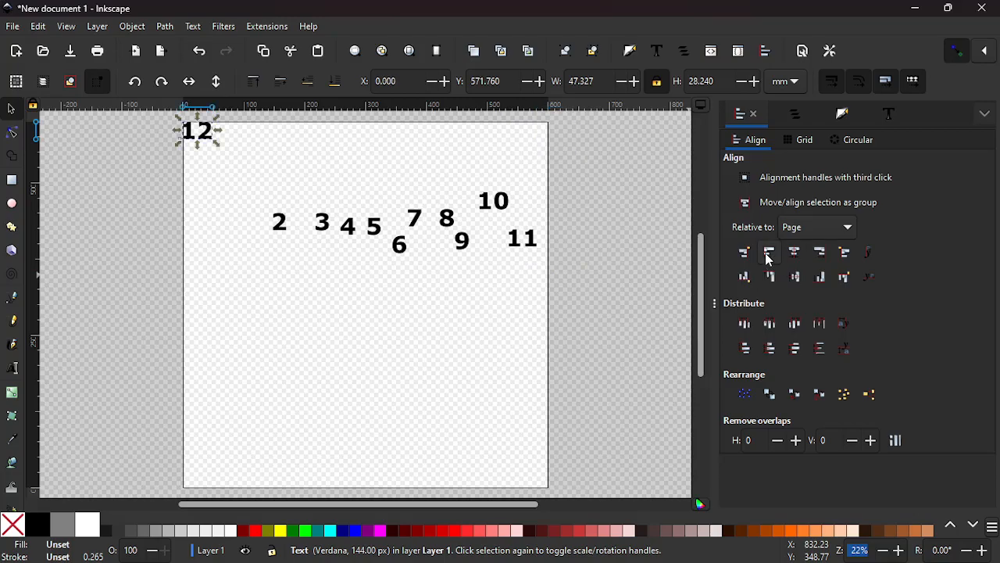
{"action": "left_click", "coordinate": [820, 256]}
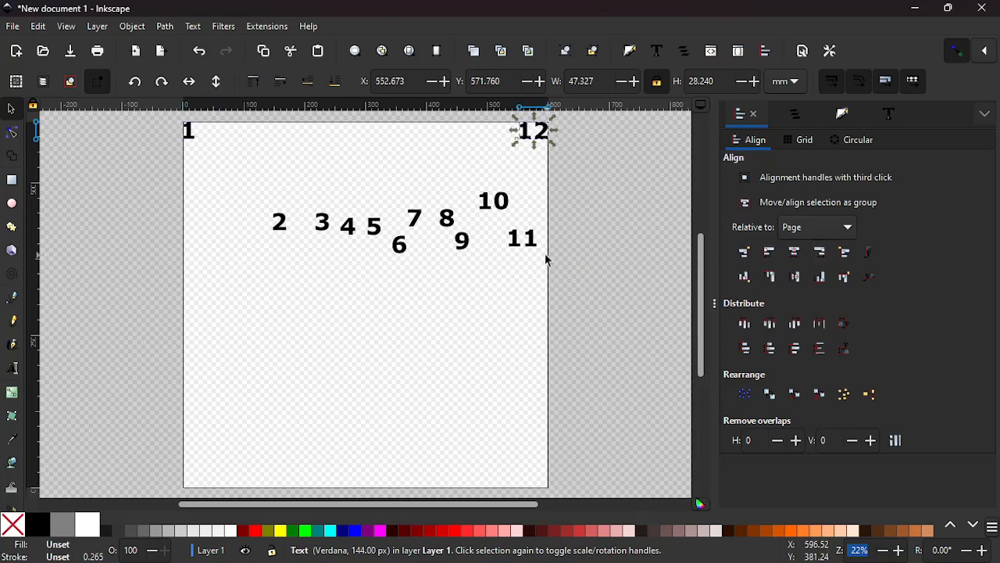
Step: Align the numbers 2 to 11 with the horizontal axis of the number 1, using the last selected object as reference
{"action": "left_click", "coordinate": [520, 291]}
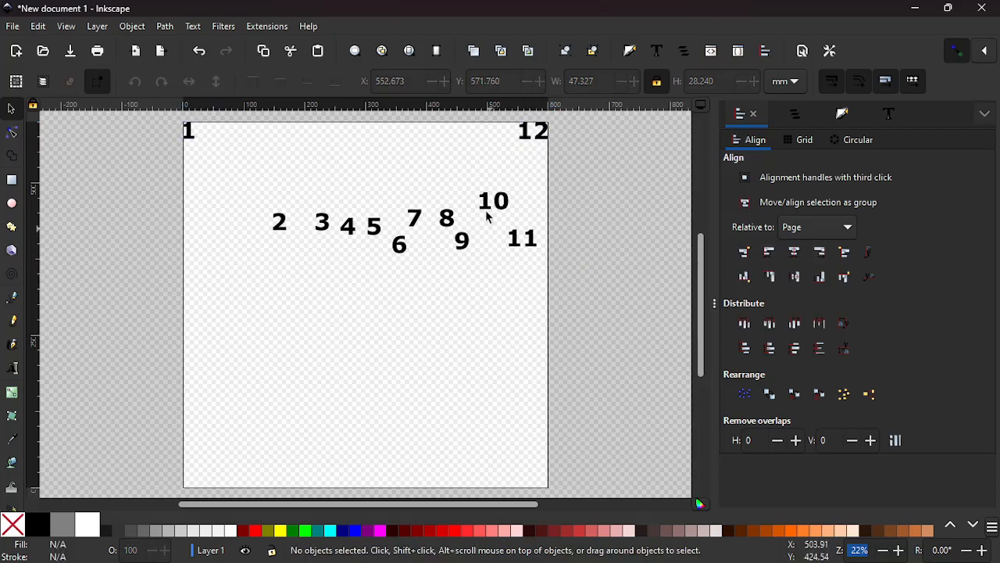
{"action": "left_click_drag", "start_coordinate": [260, 187], "coordinate": [547, 270]}
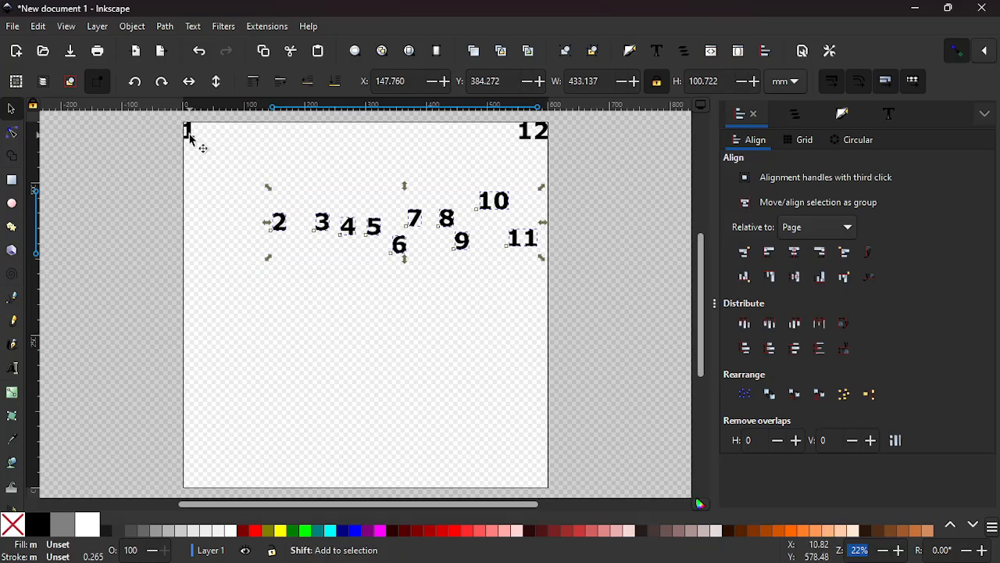
{"action": "left_click", "coordinate": [191, 135], "text": "shift"}
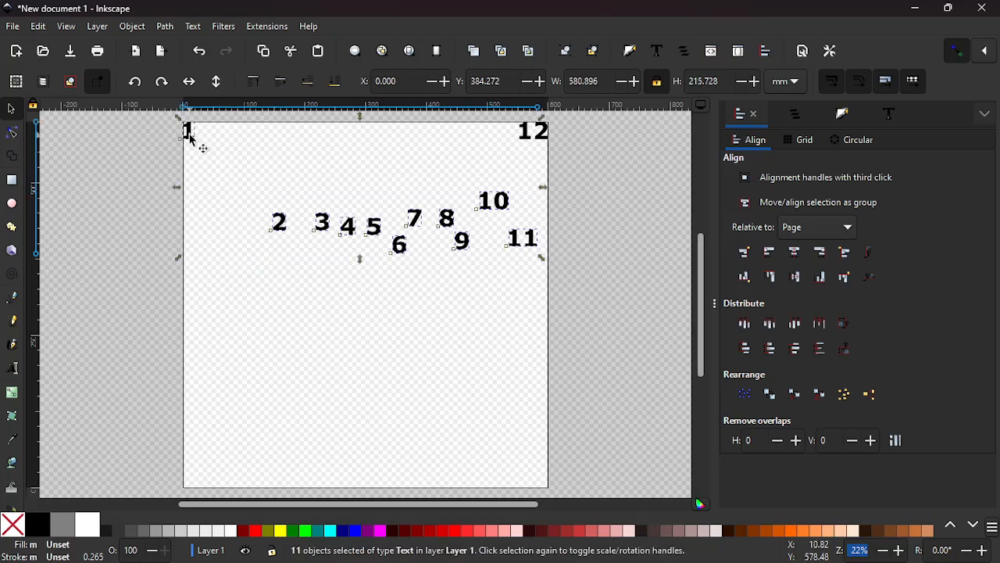
{"action": "left_click", "coordinate": [795, 277]}
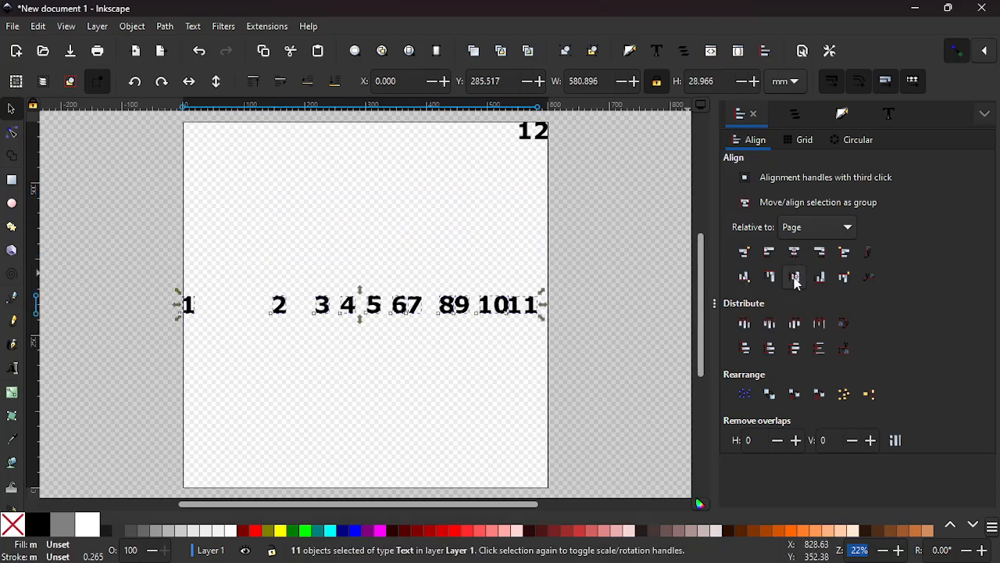
{"action": "key", "text": "ctrl+z"}
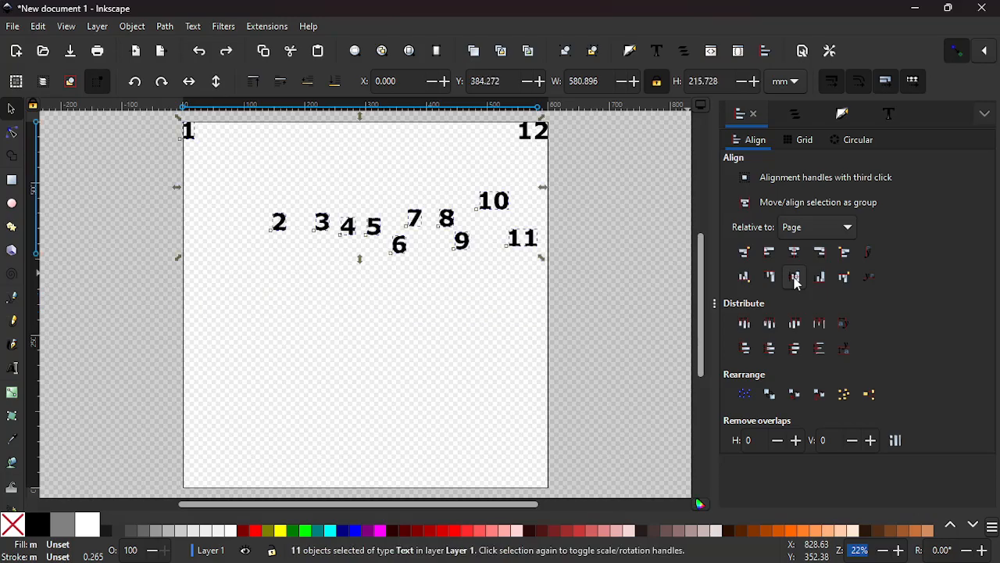
{"action": "left_click", "coordinate": [822, 227]}
{"action": "left_click", "coordinate": [809, 147]}
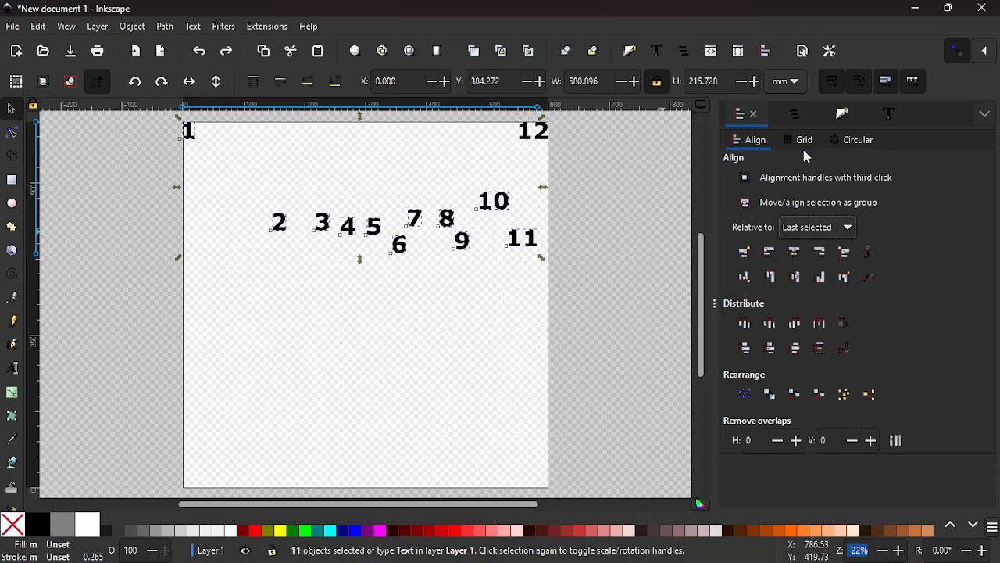
{"action": "left_click", "coordinate": [795, 276]}
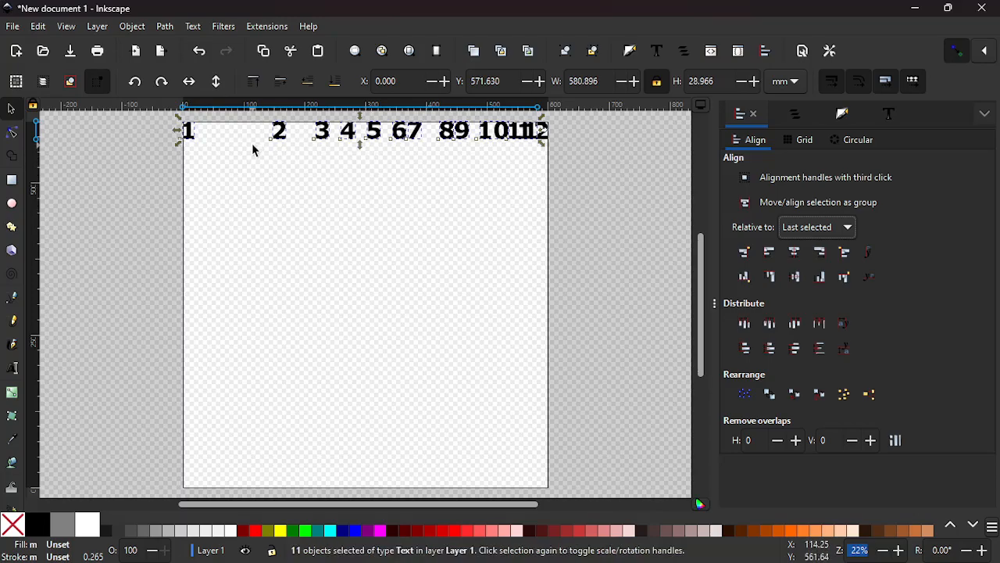
{"action": "left_click", "coordinate": [290, 179]}
Step: Distribute the centres of all twelve numbers evenly across the page width
{"action": "scroll", "coordinate": [255, 194], "scroll_direction": "down", "scroll_amount": 1}
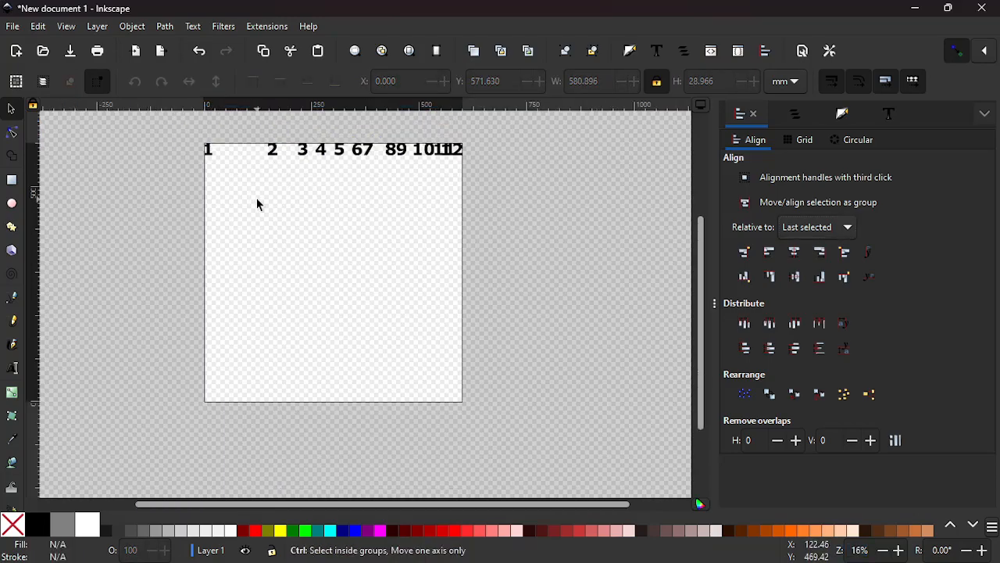
{"action": "left_click_drag", "start_coordinate": [180, 122], "coordinate": [505, 192]}
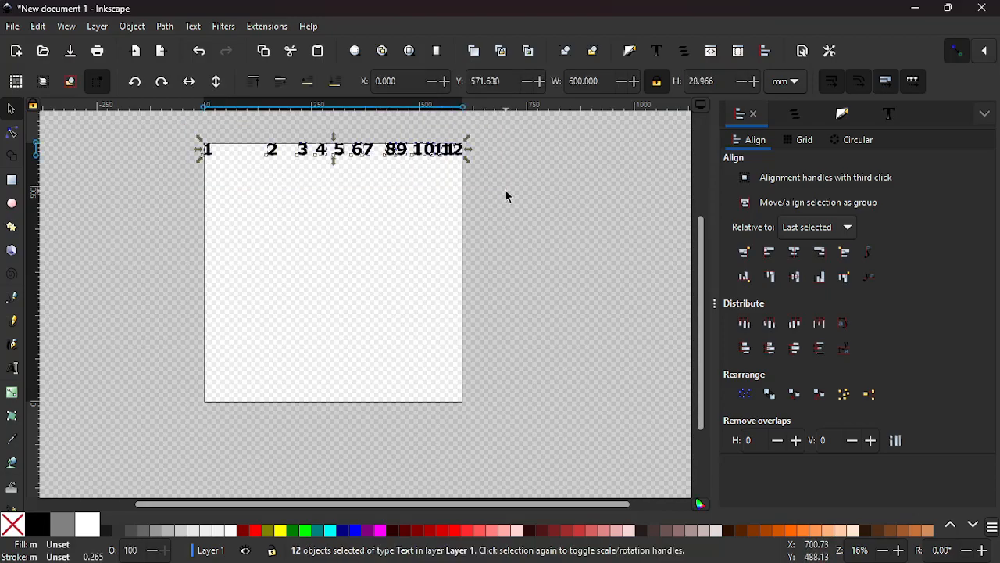
{"action": "scroll", "coordinate": [376, 202], "scroll_direction": "up", "scroll_amount": 1}
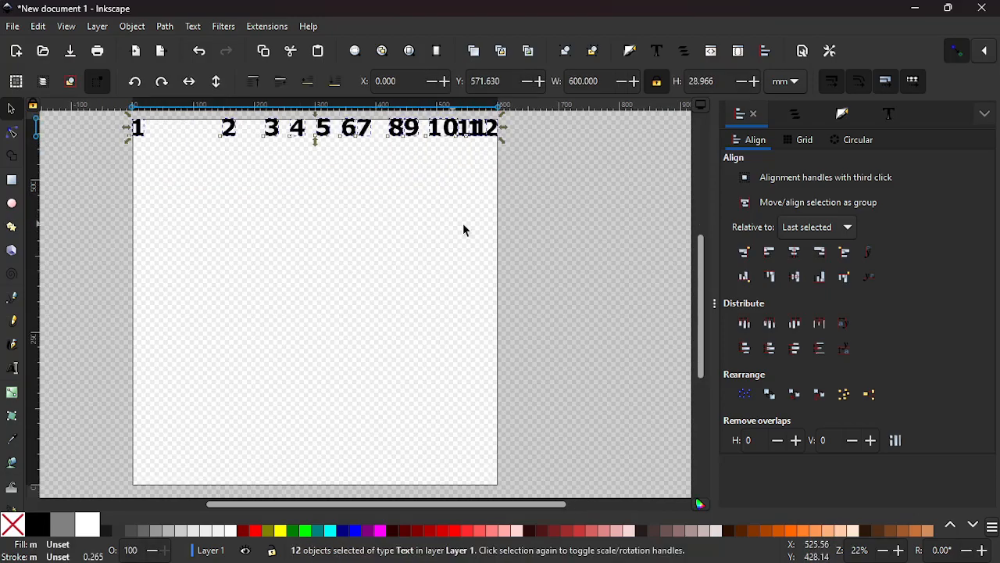
{"action": "left_click", "coordinate": [772, 326]}
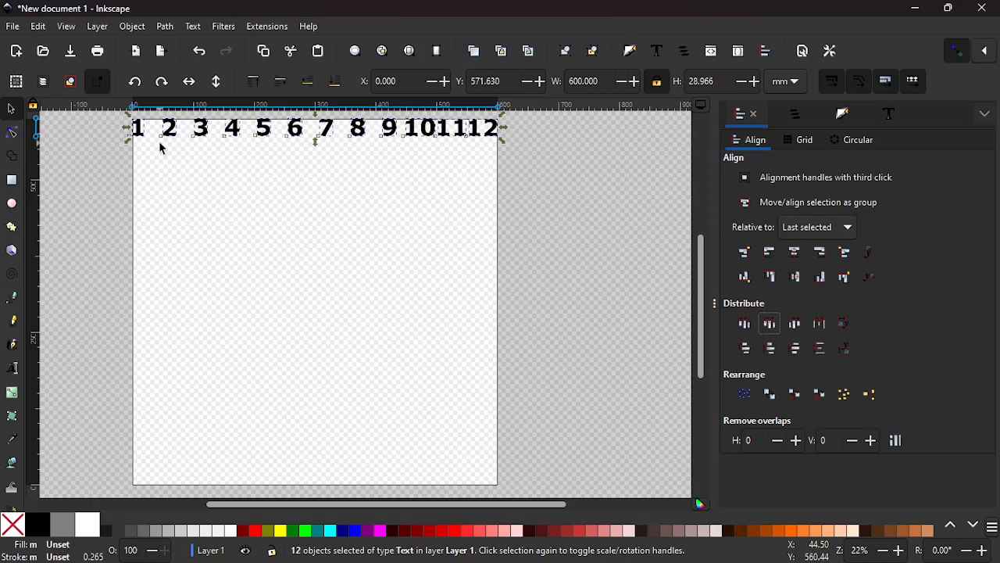
{"action": "left_click", "coordinate": [426, 196]}
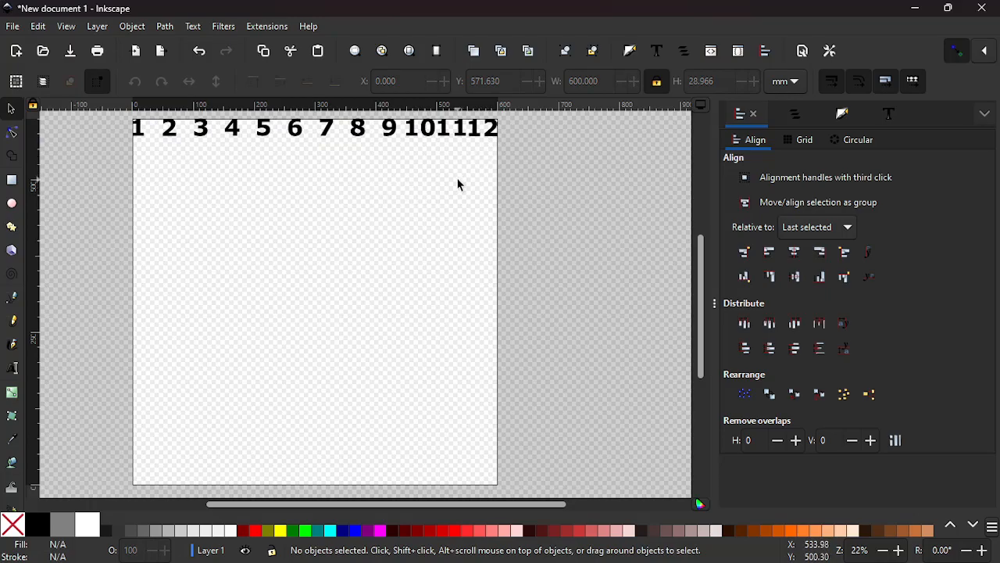
Step: Convert all twelve number text objects to paths
{"action": "scroll", "coordinate": [358, 204], "scroll_direction": "up", "scroll_amount": 1, "text": "ctrl"}
{"action": "scroll", "coordinate": [355, 212], "scroll_direction": "down", "scroll_amount": 1, "text": "ctrl"}
{"action": "scroll", "coordinate": [324, 217], "scroll_direction": "down", "scroll_amount": 2}
{"action": "scroll", "coordinate": [324, 216], "scroll_direction": "up", "scroll_amount": 2}
{"action": "left_click_drag", "start_coordinate": [112, 115], "coordinate": [536, 156]}
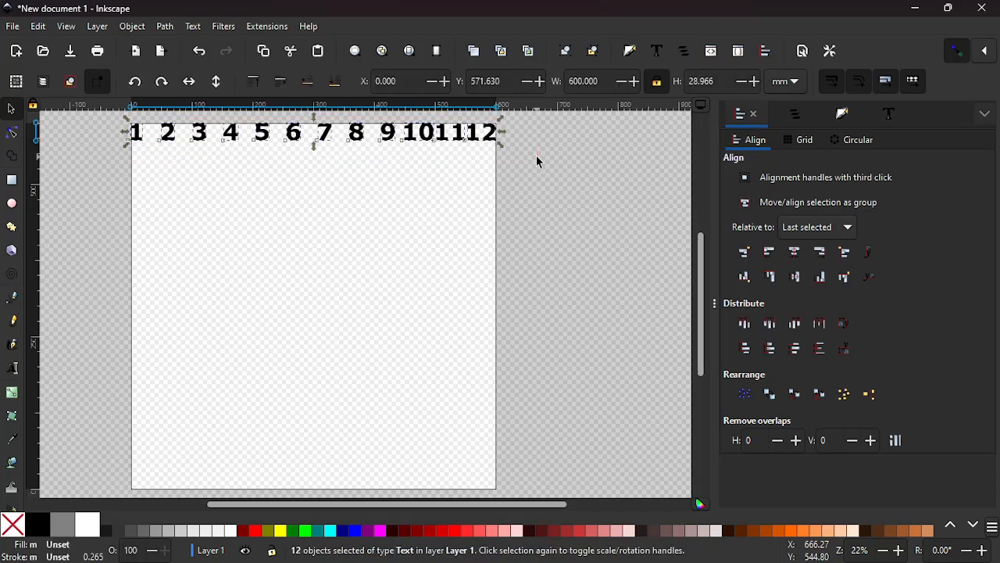
{"action": "left_click", "coordinate": [165, 27]}
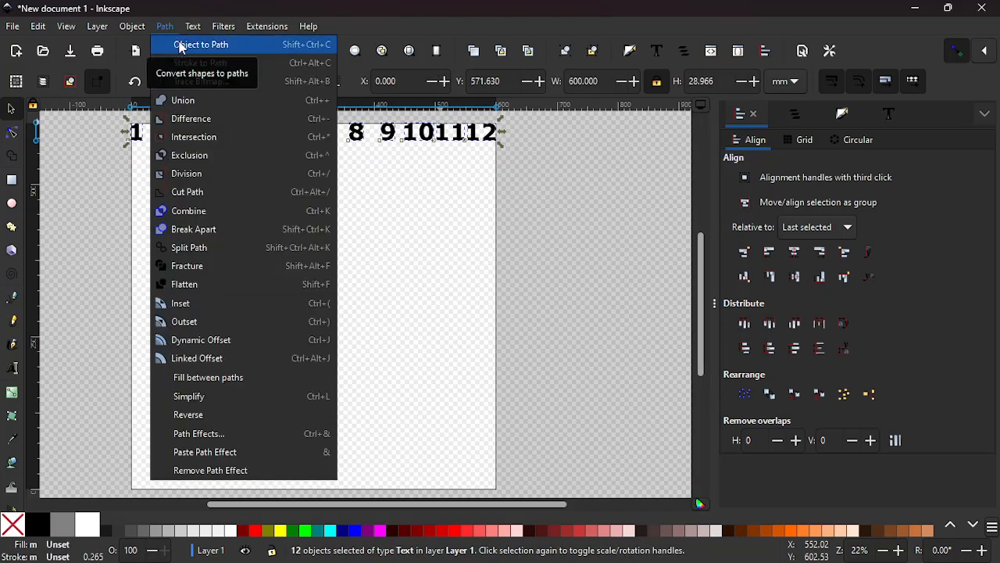
{"action": "left_click", "coordinate": [180, 45]}
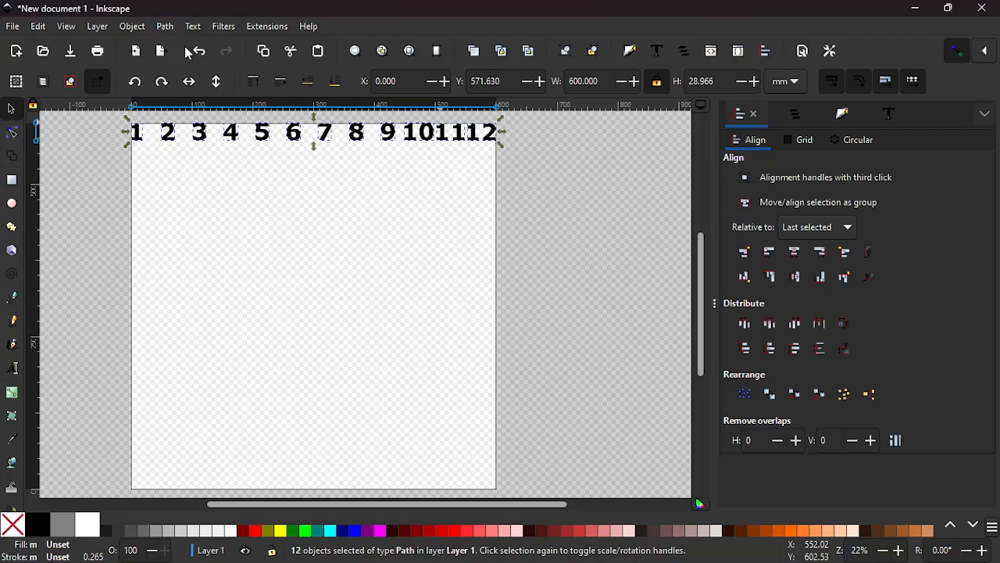
{"action": "left_click", "coordinate": [255, 270]}
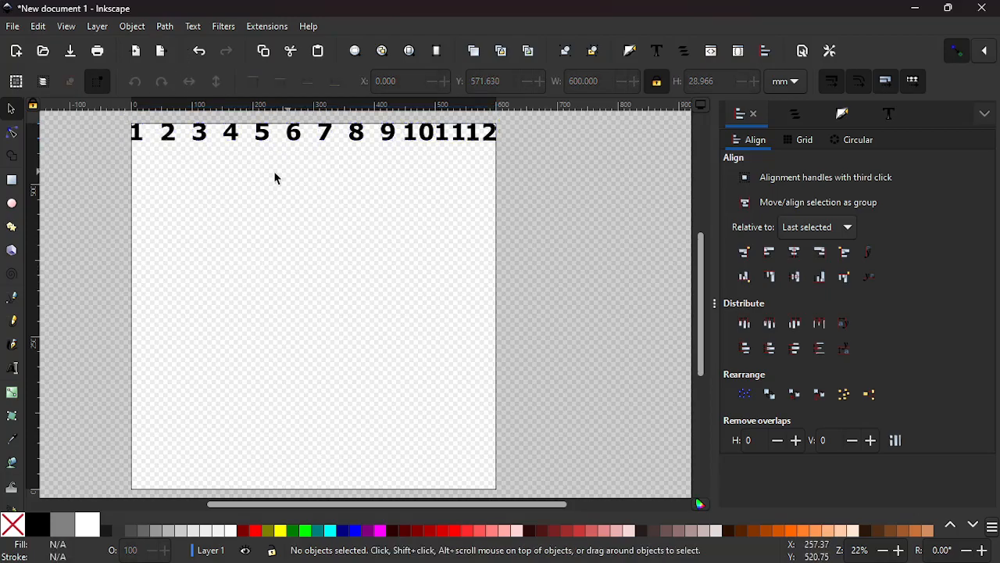
Step: Draw a circle about 353 by 357 mm around the page centre and give it a red stroke without fill
{"action": "left_click", "coordinate": [12, 205]}
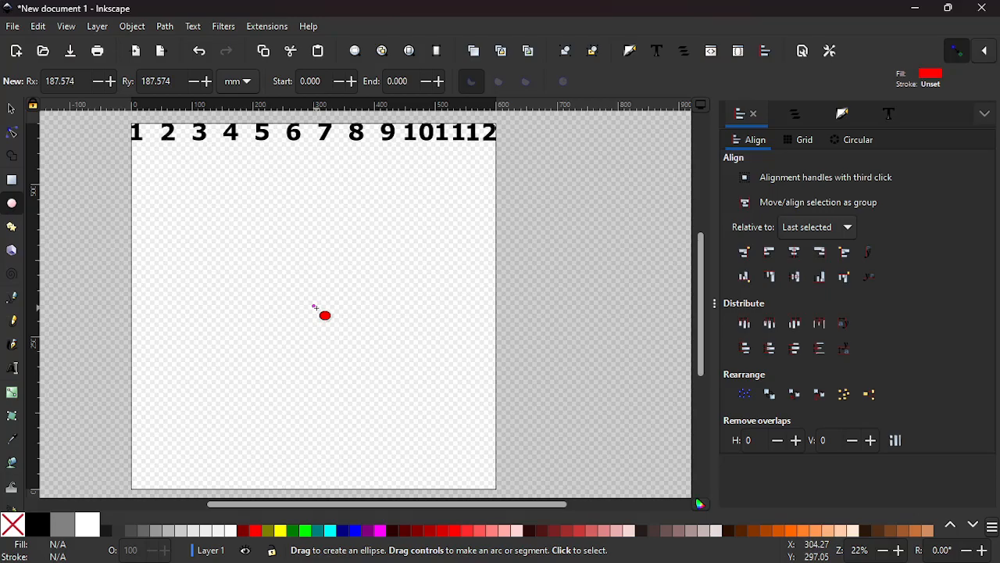
{"action": "left_click_drag", "start_coordinate": [316, 308], "coordinate": [427, 415]}
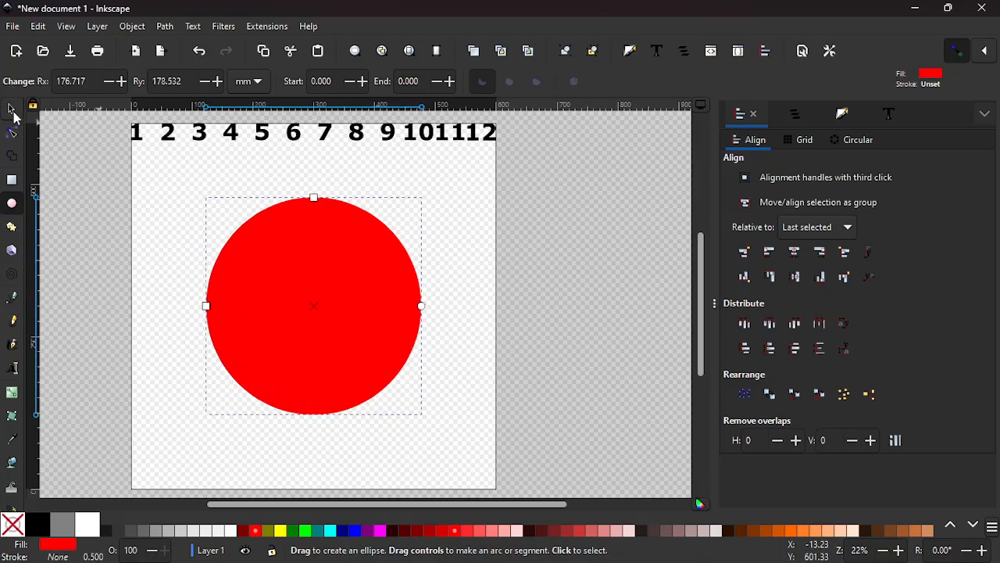
{"action": "left_click", "coordinate": [12, 110]}
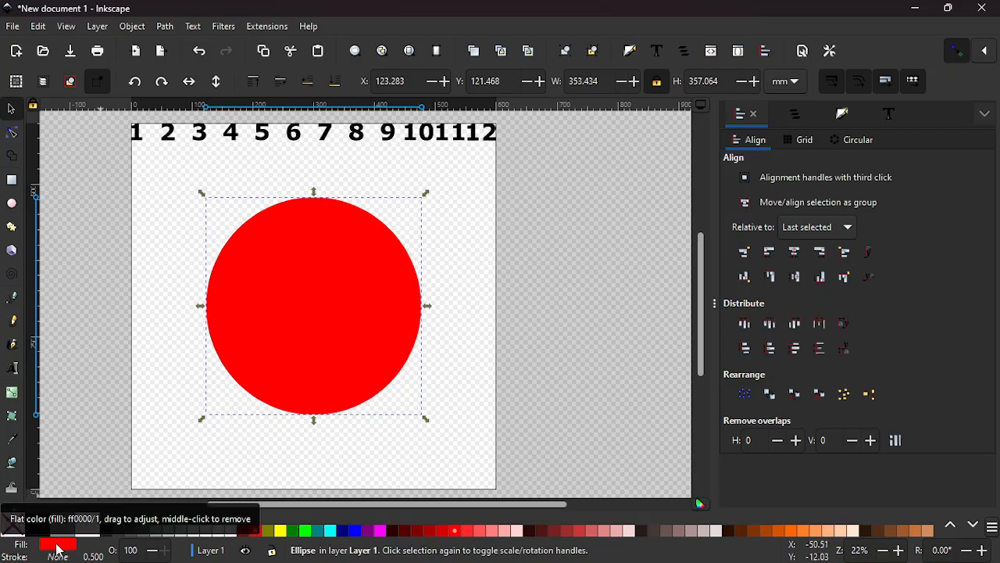
{"action": "left_click", "coordinate": [257, 534], "text": "shift"}
{"action": "left_click", "coordinate": [12, 524]}
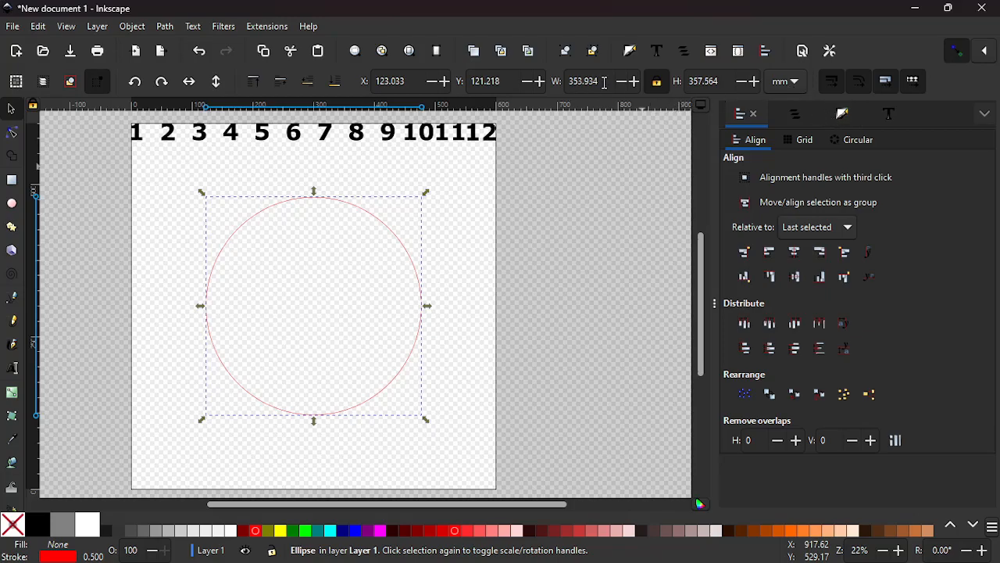
Step: Set the circle's width and height to 12 in and lock its proportions
{"action": "left_click", "coordinate": [785, 81]}
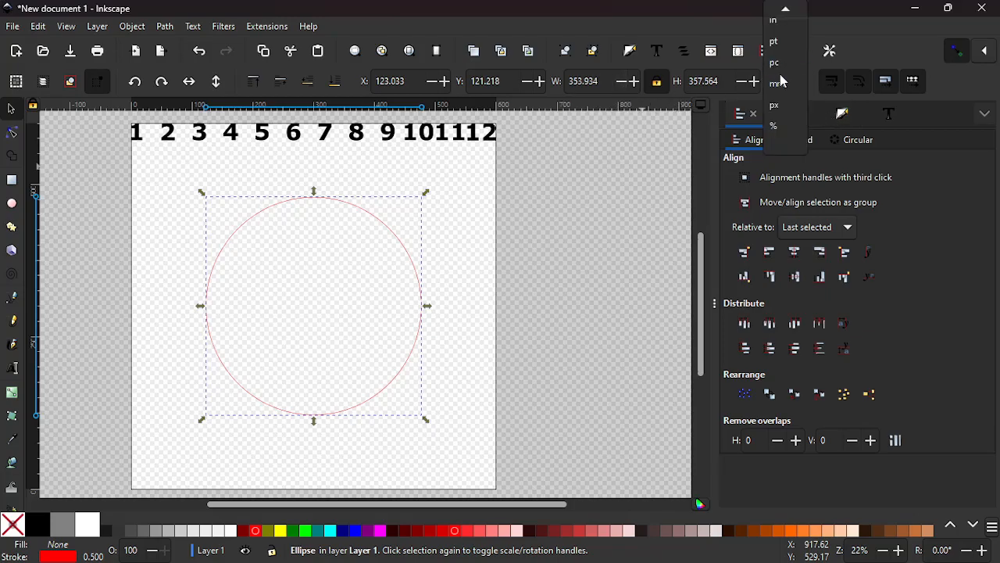
{"action": "left_click", "coordinate": [779, 28]}
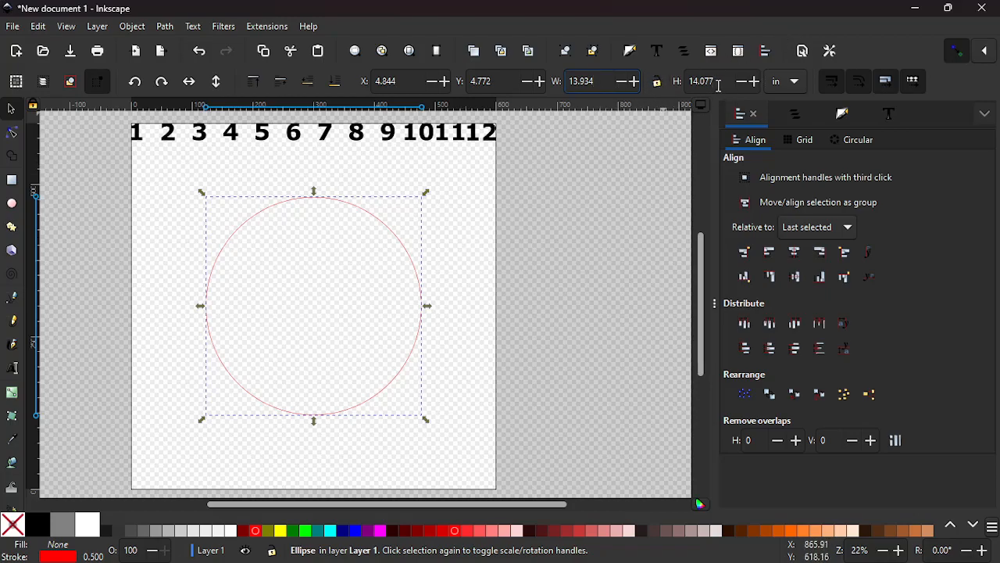
{"action": "triple_click", "coordinate": [598, 82]}
{"action": "type", "text": "1"}
{"action": "key", "text": "Tab"}
{"action": "type", "text": "12"}
{"action": "key", "text": "Return"}
{"action": "left_click", "coordinate": [657, 85]}
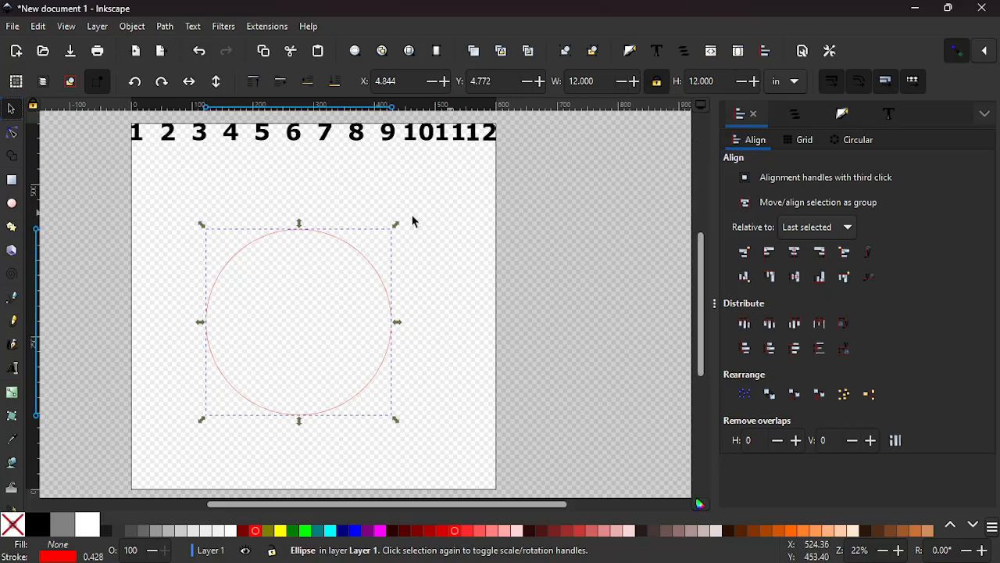
Step: Centre the circle horizontally and vertically relative to the page
{"action": "left_click", "coordinate": [797, 229]}
{"action": "left_click", "coordinate": [803, 317]}
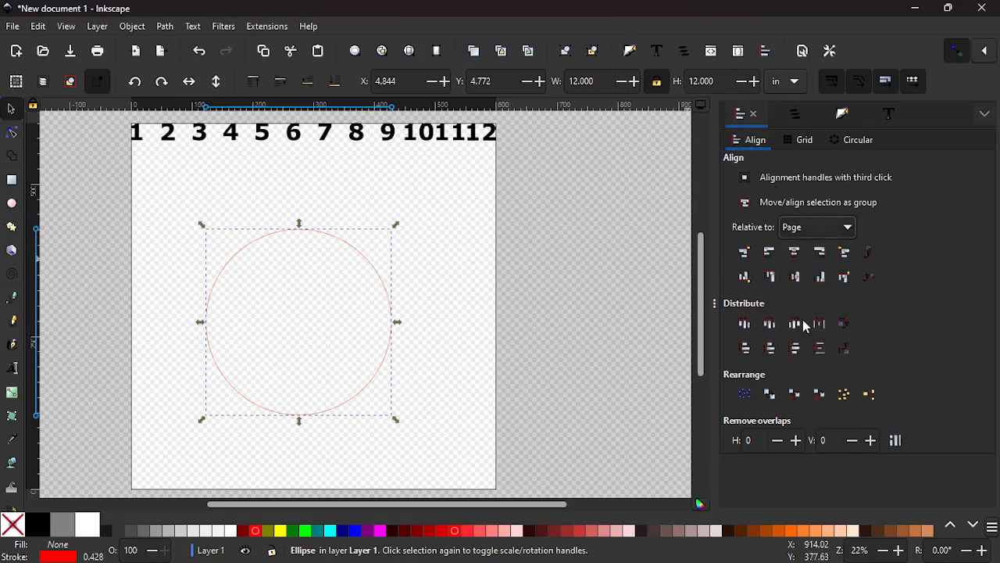
{"action": "left_click", "coordinate": [796, 253]}
{"action": "left_click", "coordinate": [797, 279]}
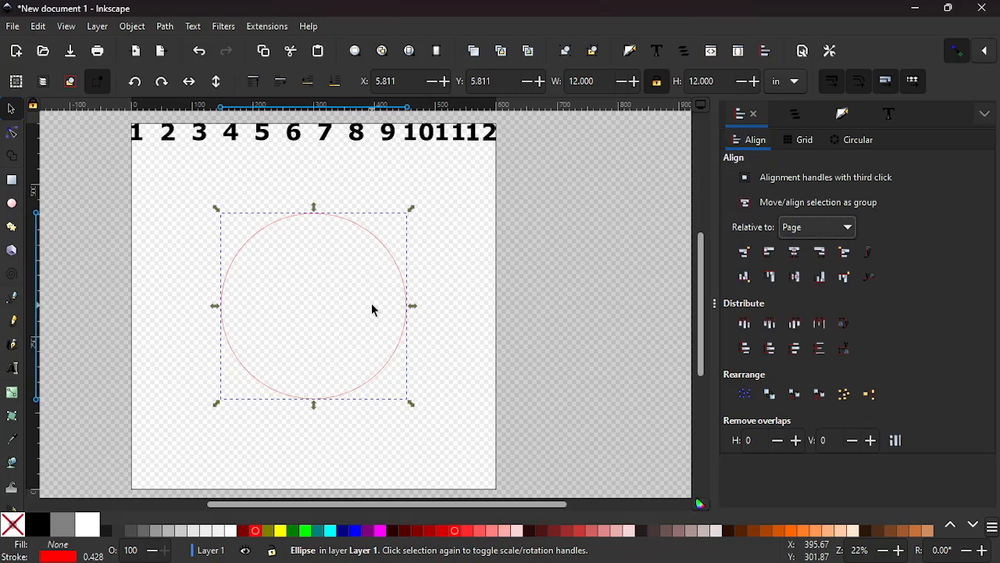
Step: Duplicate the 12 in circle and scale the copy around its centre to about 11 in
{"action": "key", "text": "ctrl+d"}
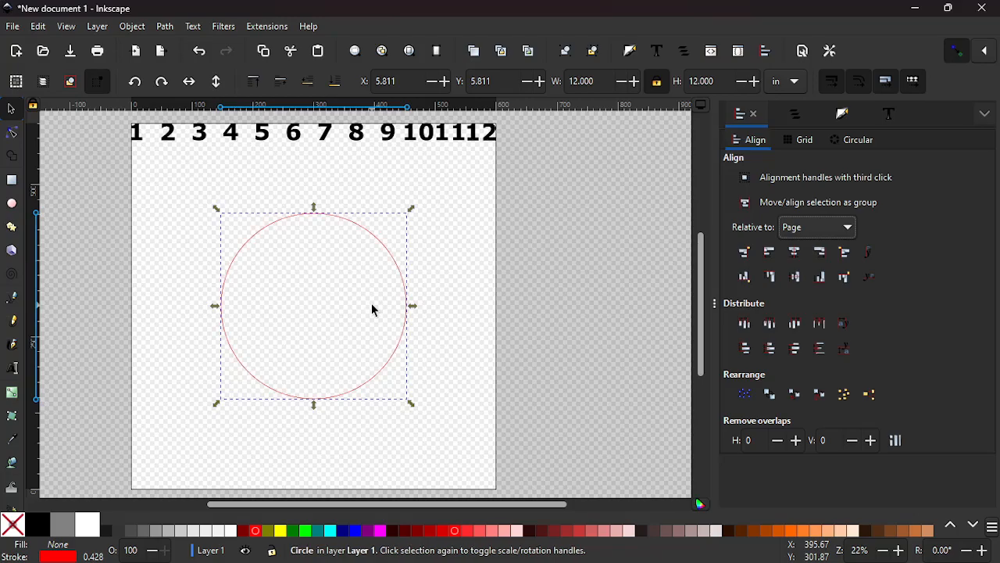
{"action": "left_click_drag", "start_coordinate": [409, 212], "coordinate": [399, 222]}
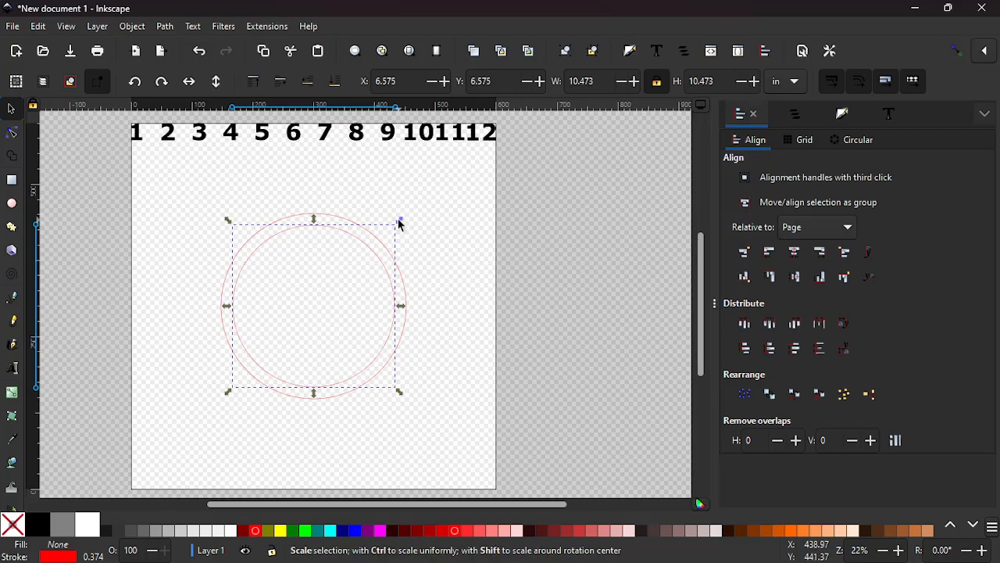
{"action": "key", "text": "shift"}
{"action": "left_click_drag", "start_coordinate": [398, 224], "coordinate": [404, 216]}
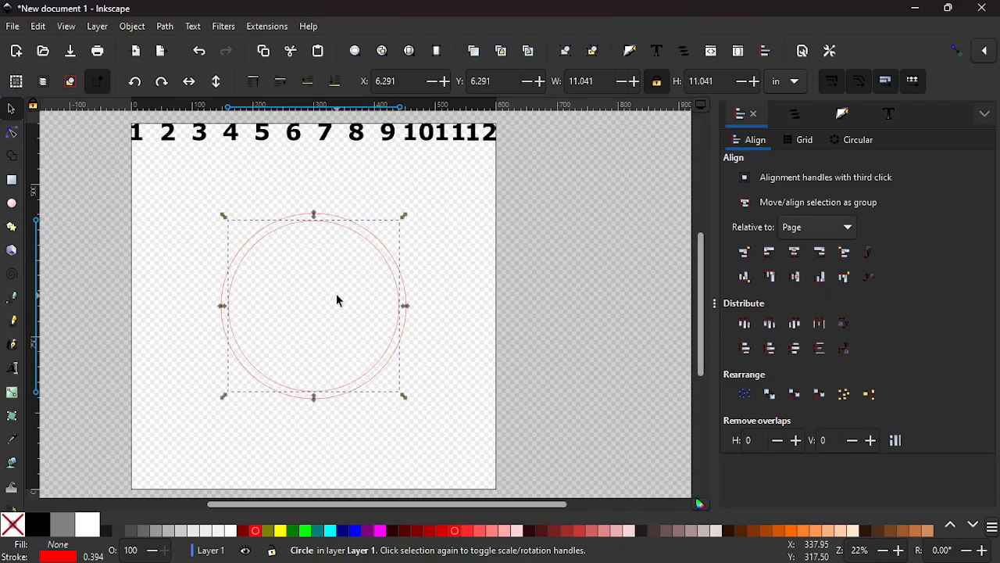
Step: Duplicate the inner circle and shrink the copy around its centre to about 1 in
{"action": "scroll", "coordinate": [321, 318], "scroll_direction": "up", "scroll_amount": 2}
{"action": "scroll", "coordinate": [321, 318], "scroll_direction": "down", "scroll_amount": 1}
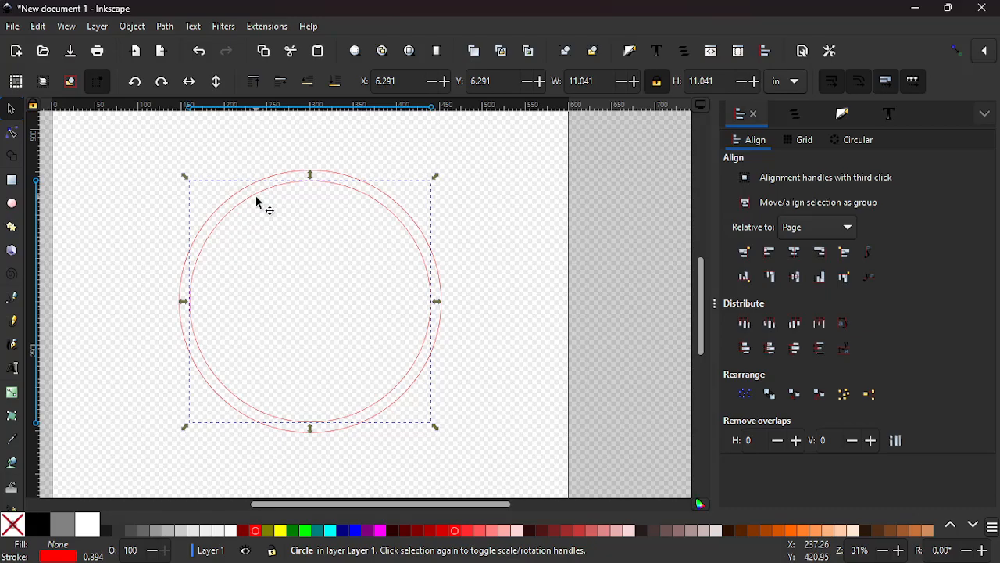
{"action": "key", "text": "ctrl"}
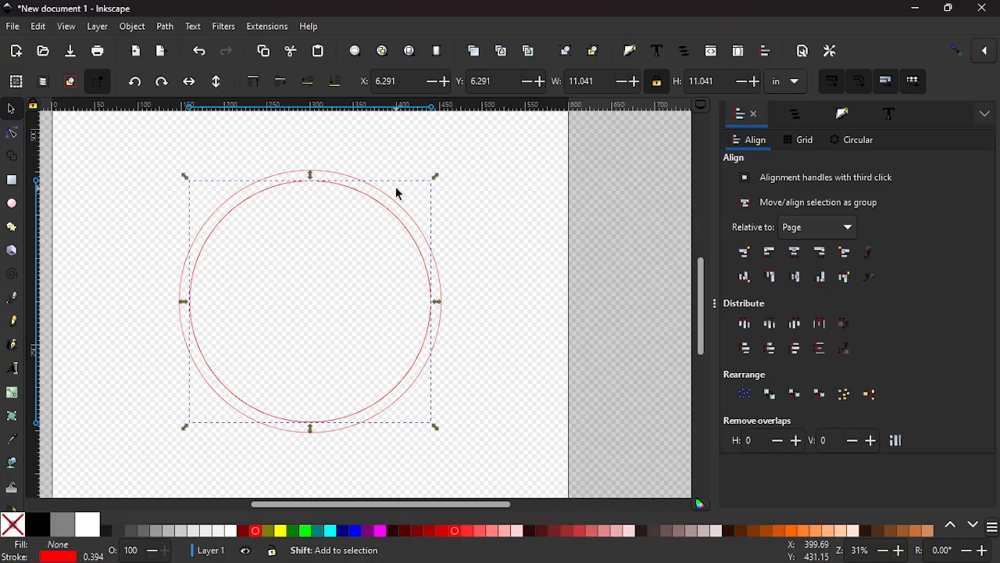
{"action": "left_click_drag", "start_coordinate": [436, 180], "coordinate": [332, 285]}
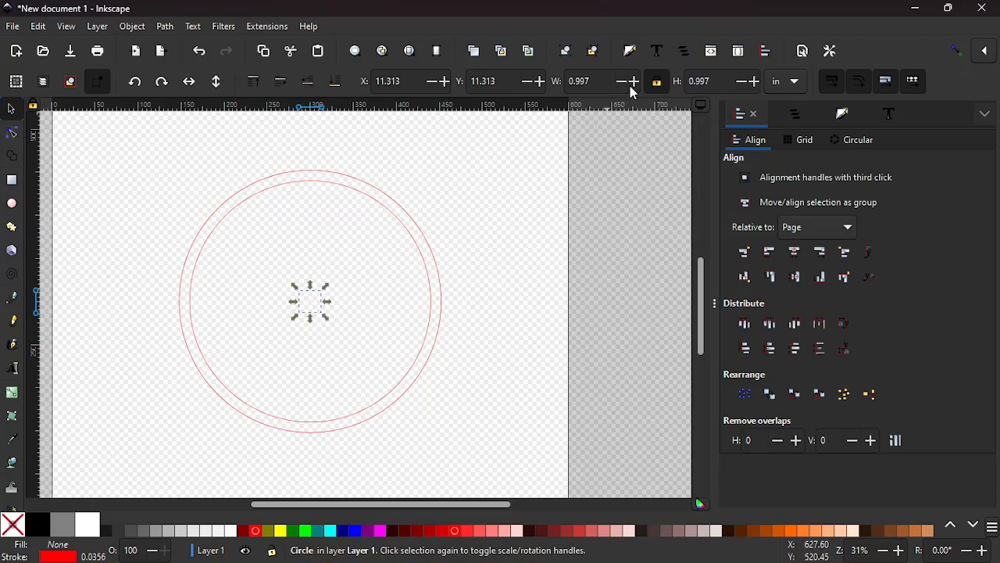
Step: Switch the size units to mm, unlock the proportions, and set the small centre circle's width and height to 5 mm
{"action": "double_click", "coordinate": [596, 78]}
{"action": "left_click", "coordinate": [789, 85]}
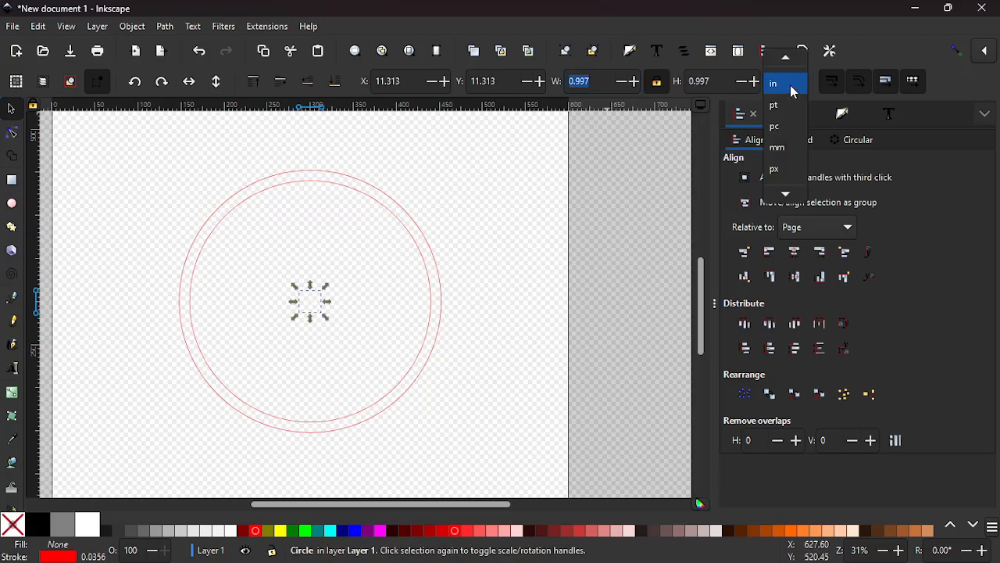
{"action": "left_click", "coordinate": [780, 137]}
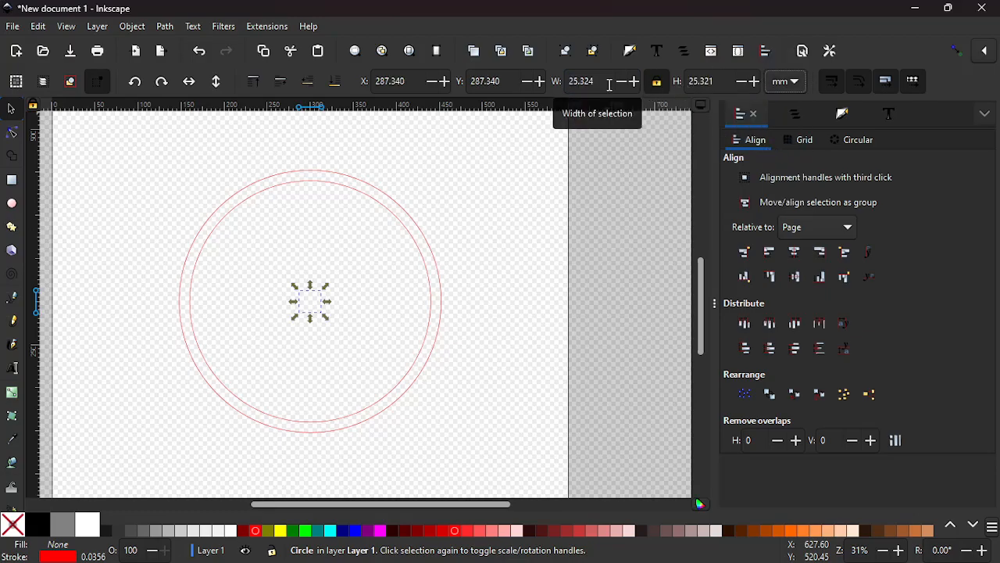
{"action": "left_click", "coordinate": [657, 86]}
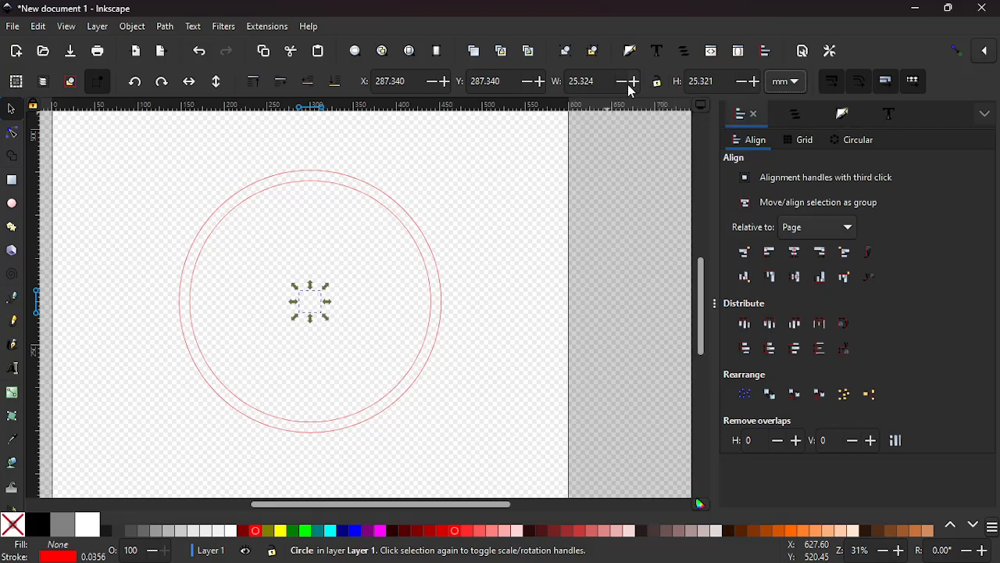
{"action": "left_click_drag", "start_coordinate": [595, 81], "coordinate": [569, 82]}
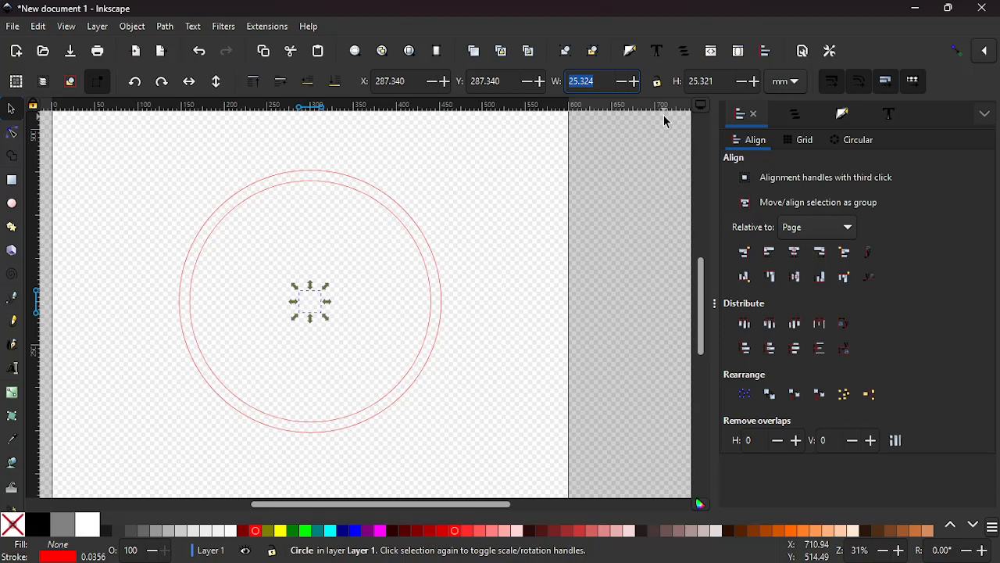
{"action": "type", "text": "5"}
{"action": "key", "text": "Tab"}
{"action": "type", "text": "5"}
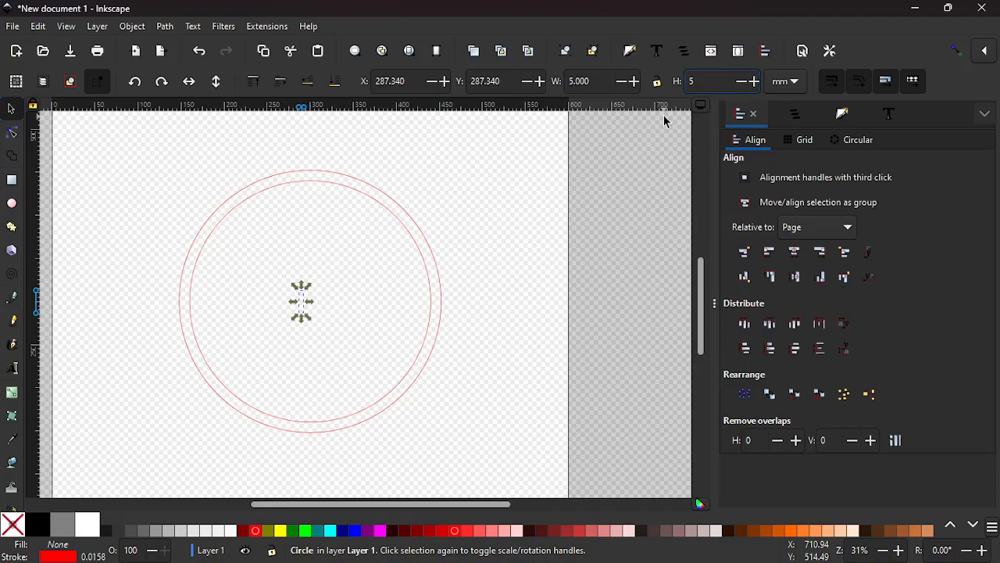
{"action": "key", "text": "Return"}
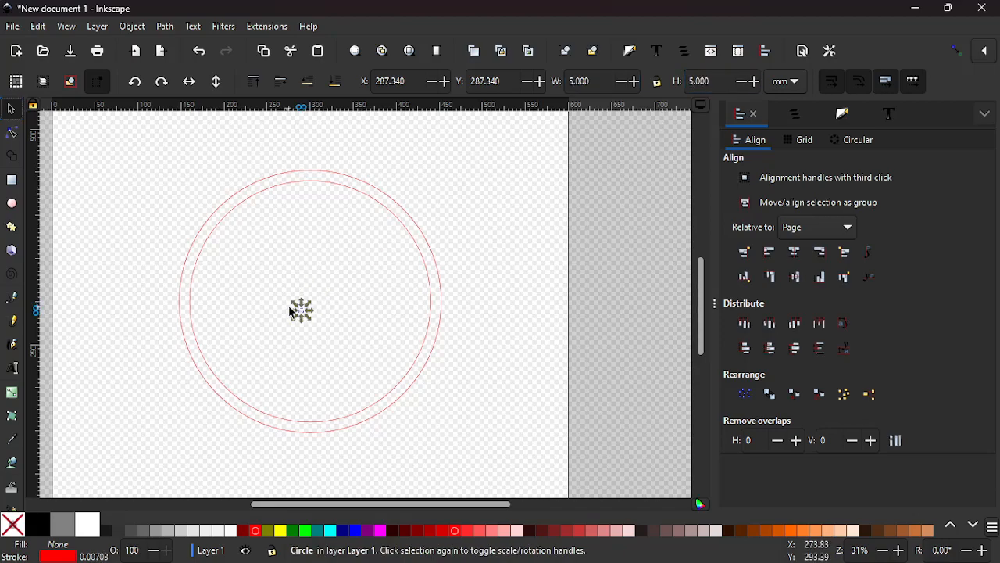
Step: Centre the 5 mm circle and the inner ring circle on the outer circle, aligning relative to the last selected object
{"action": "left_click", "coordinate": [392, 201], "text": "shift"}
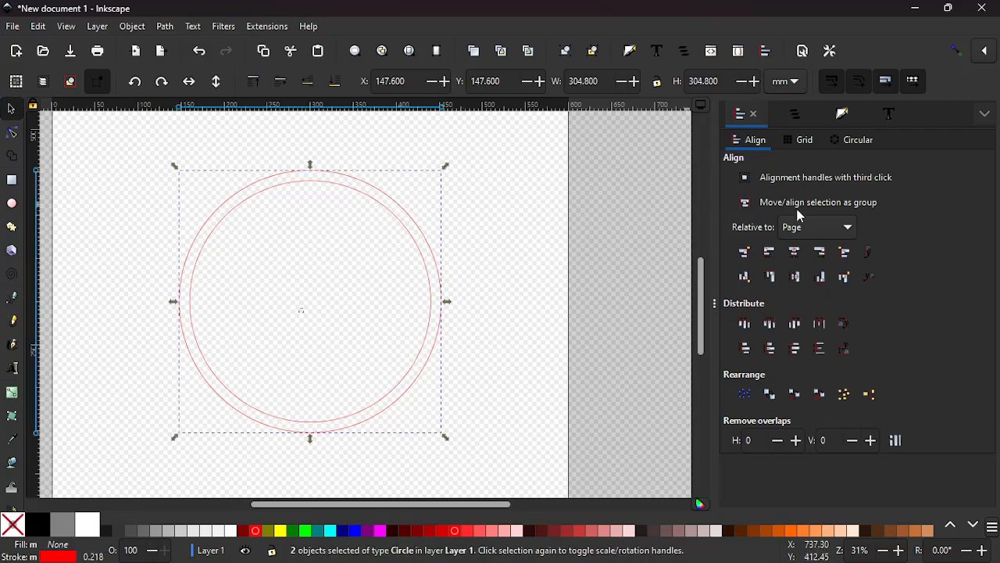
{"action": "left_click", "coordinate": [807, 230]}
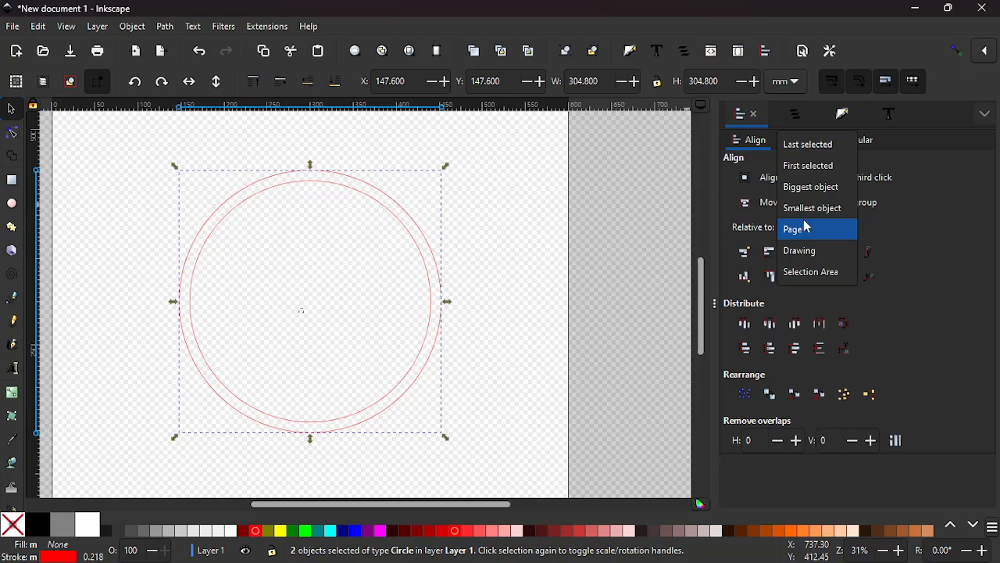
{"action": "left_click", "coordinate": [805, 145]}
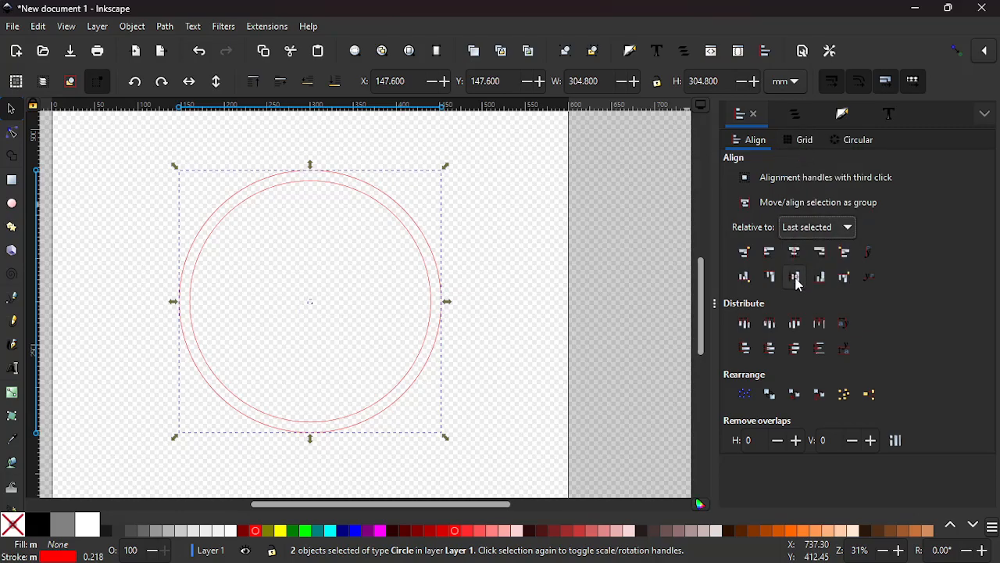
{"action": "left_click", "coordinate": [376, 327]}
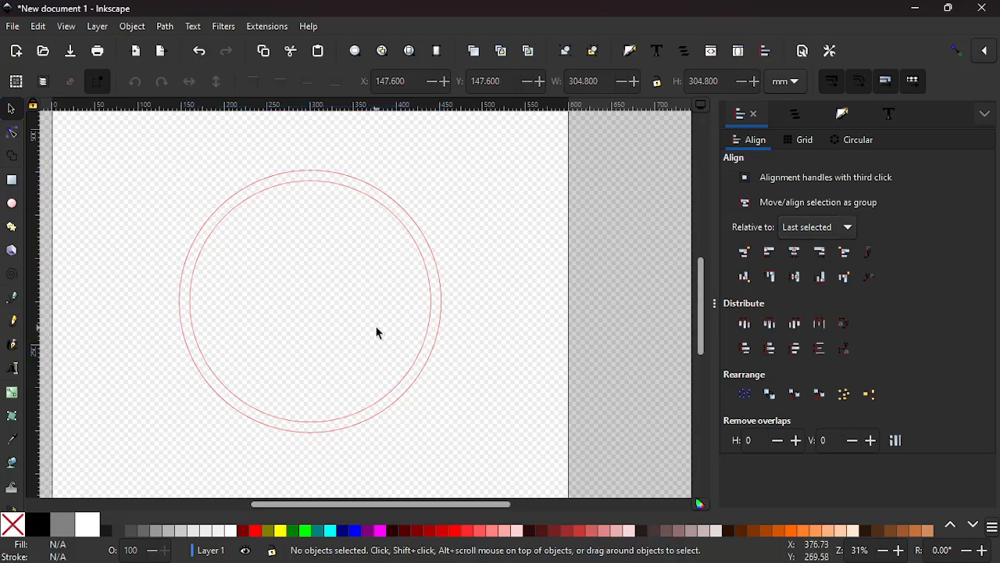
{"action": "left_click", "coordinate": [401, 221]}
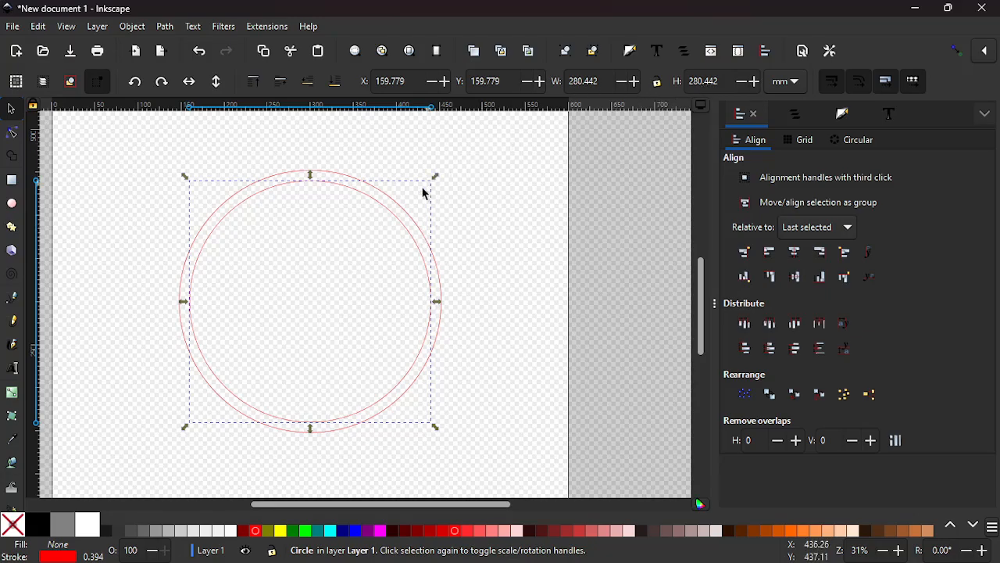
{"action": "left_click", "coordinate": [408, 211], "text": "shift"}
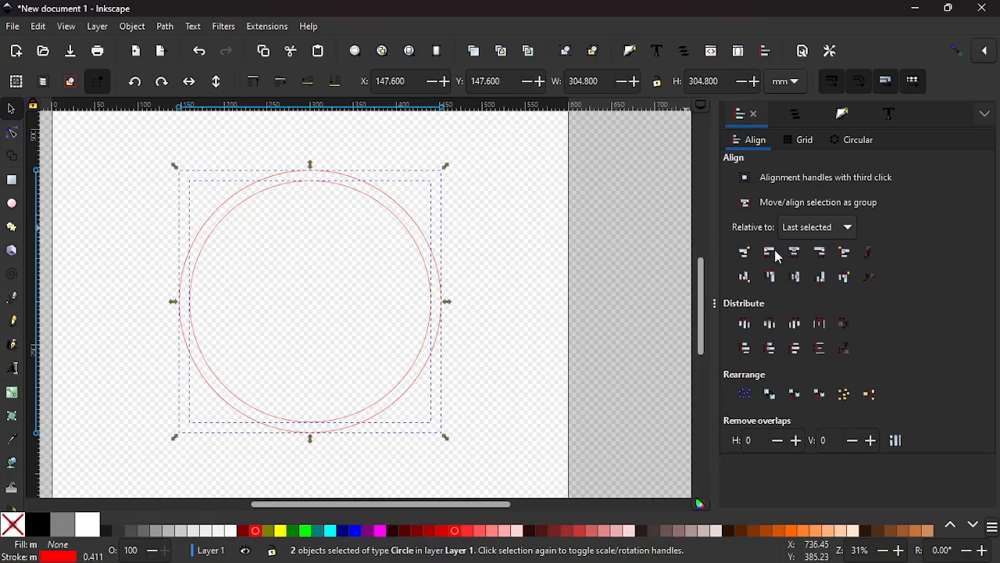
{"action": "left_click", "coordinate": [522, 295]}
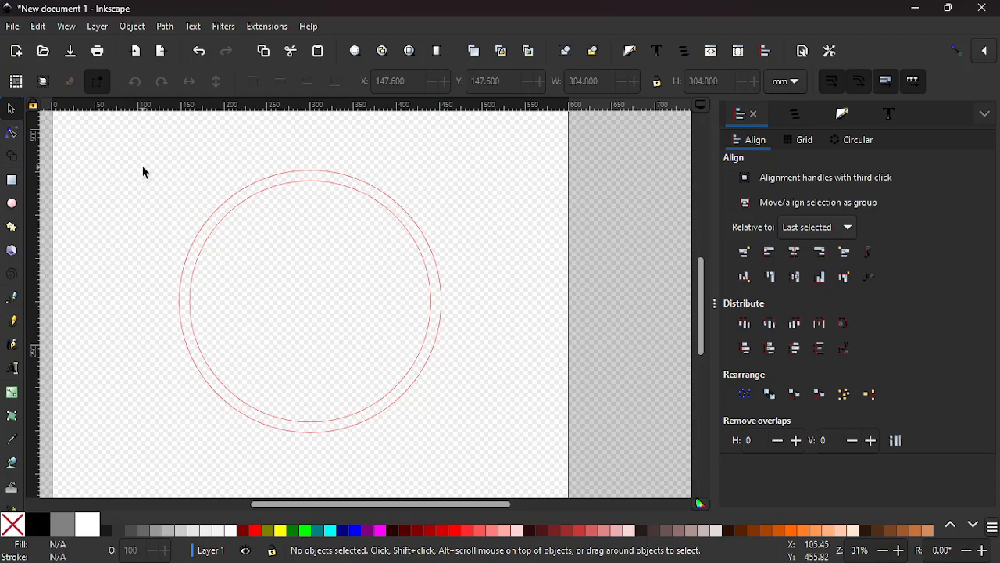
Step: Set the stroke width of all three circles to 0.5 mm
{"action": "left_click_drag", "start_coordinate": [145, 172], "coordinate": [403, 375]}
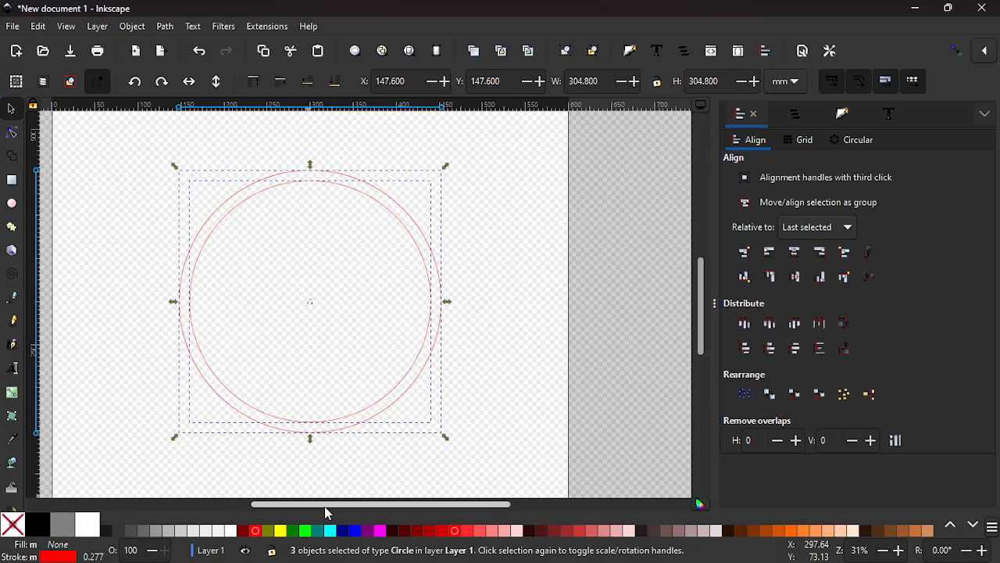
{"action": "left_click", "coordinate": [834, 117]}
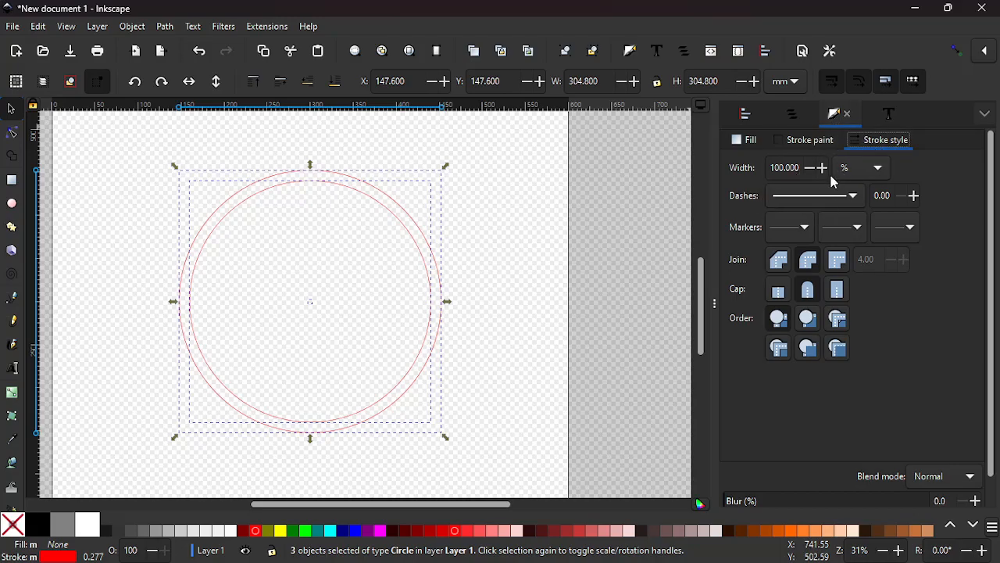
{"action": "left_click", "coordinate": [875, 169]}
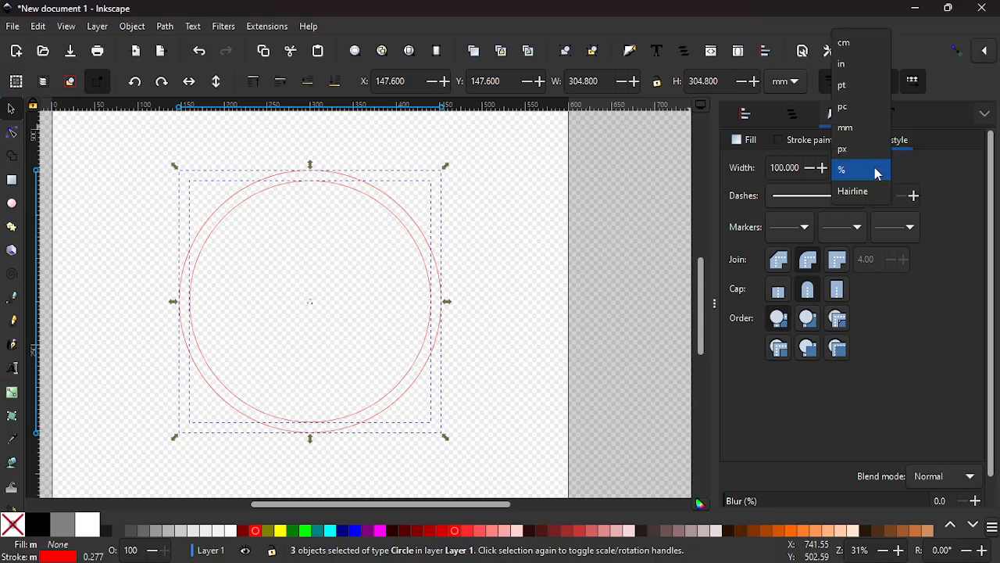
{"action": "left_click", "coordinate": [863, 129]}
{"action": "left_click", "coordinate": [865, 161]}
{"action": "left_click", "coordinate": [849, 134]}
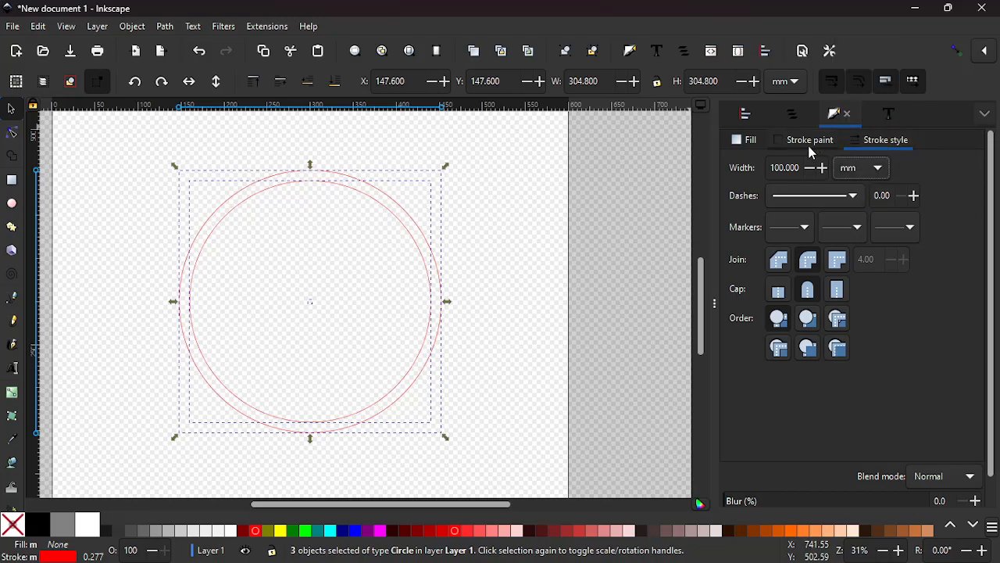
{"action": "left_click", "coordinate": [777, 167]}
{"action": "triple_click", "coordinate": [777, 168]}
{"action": "key", "text": "BackSpace"}
{"action": "key", "text": "Return"}
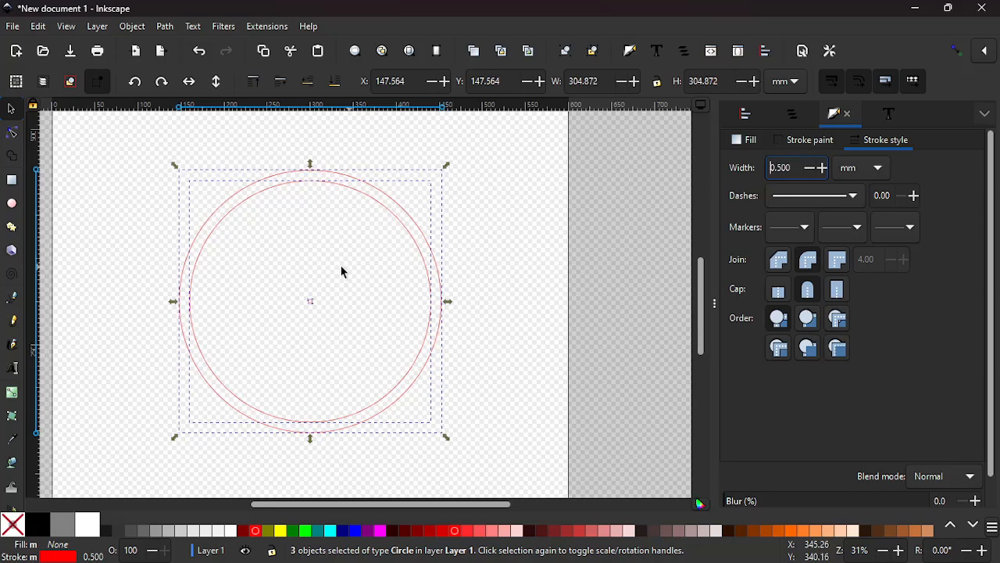
{"action": "left_click", "coordinate": [277, 254]}
{"action": "left_click_drag", "start_coordinate": [284, 272], "coordinate": [342, 345]}
{"action": "left_click", "coordinate": [343, 345]}
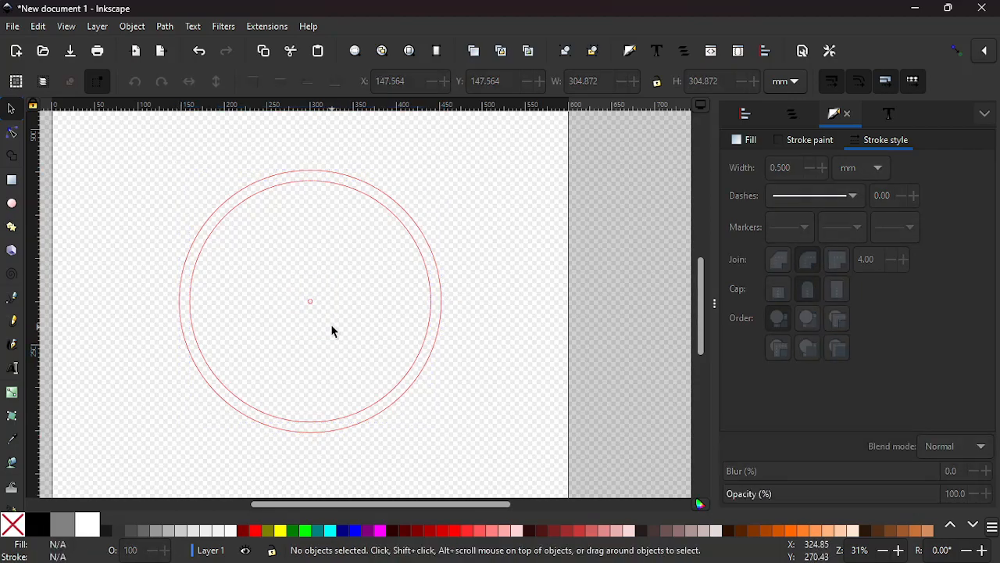
Step: Convert the small centre circle and the outer circle to paths
{"action": "left_click", "coordinate": [312, 307]}
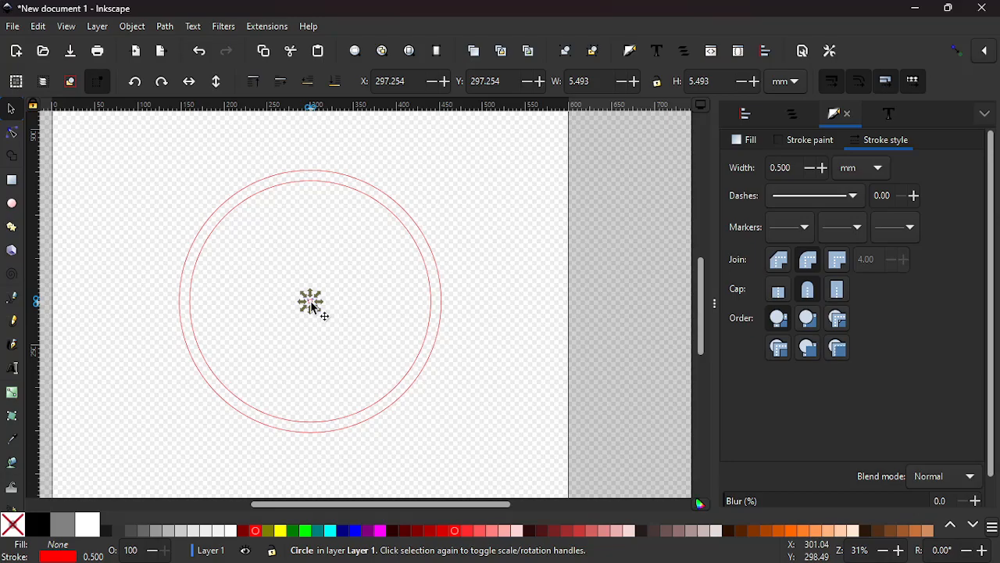
{"action": "left_click", "coordinate": [419, 232], "text": "shift"}
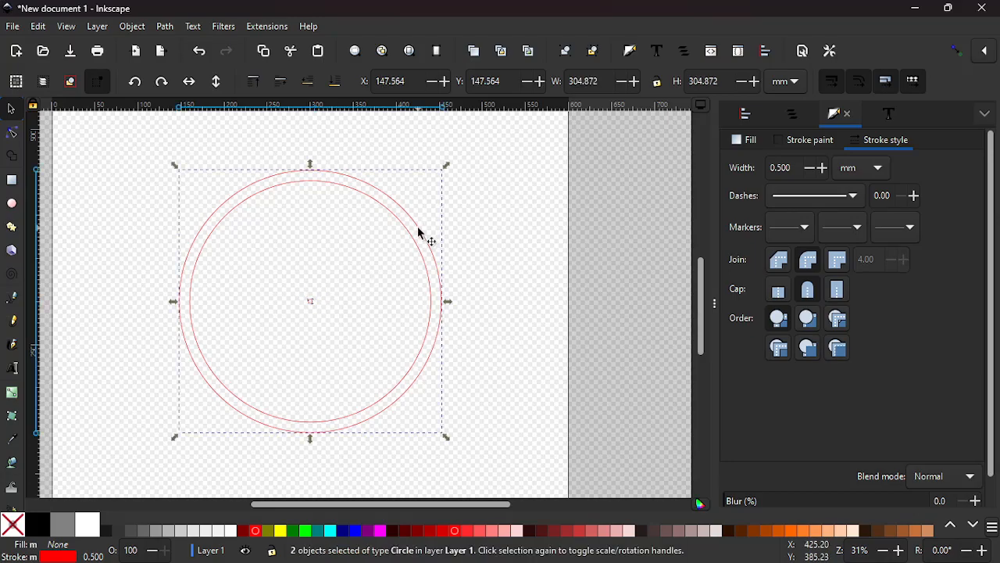
{"action": "left_click", "coordinate": [163, 26]}
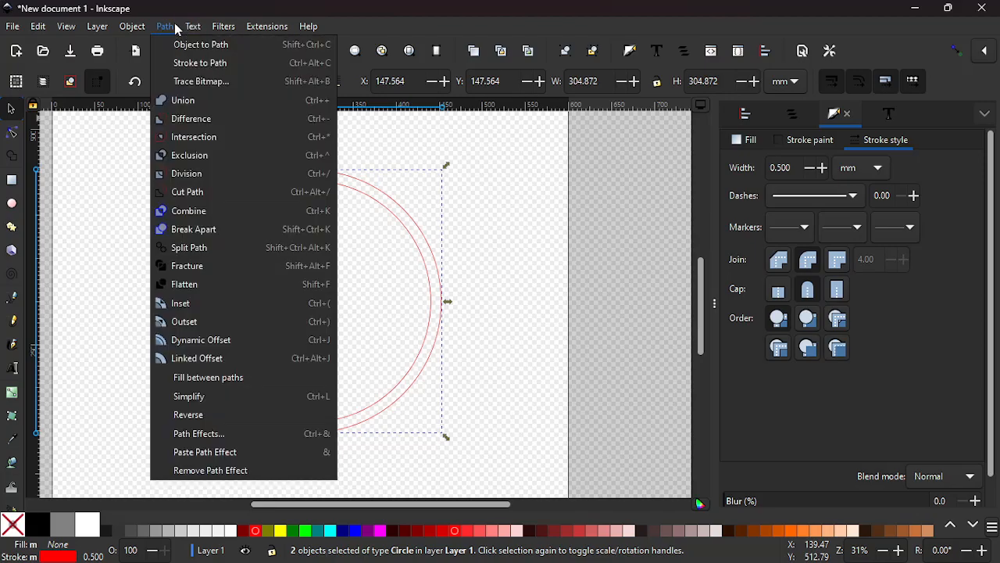
{"action": "left_click", "coordinate": [309, 14]}
{"action": "left_click", "coordinate": [790, 115]}
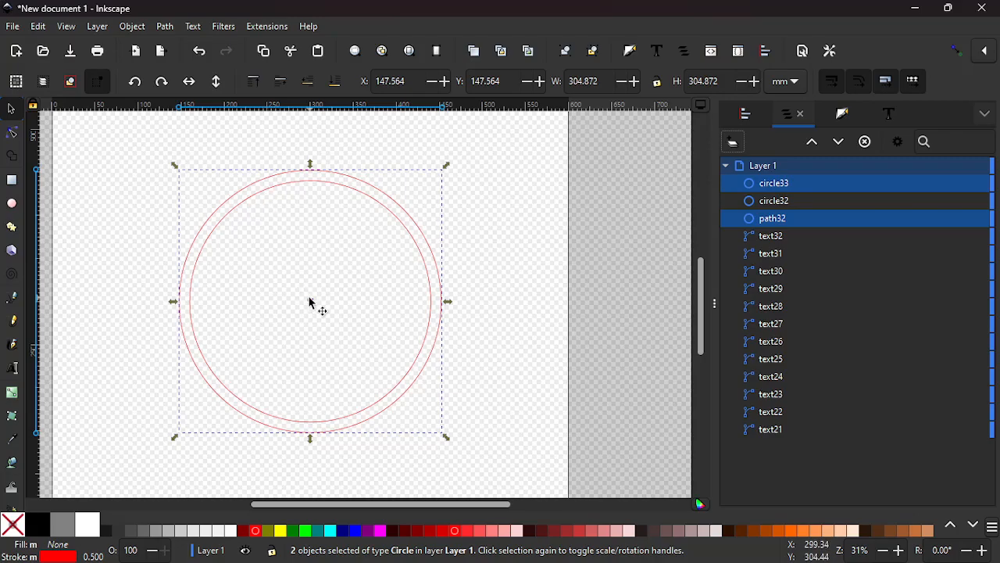
{"action": "scroll", "coordinate": [345, 293], "scroll_direction": "up", "scroll_amount": 2, "text": "ctrl"}
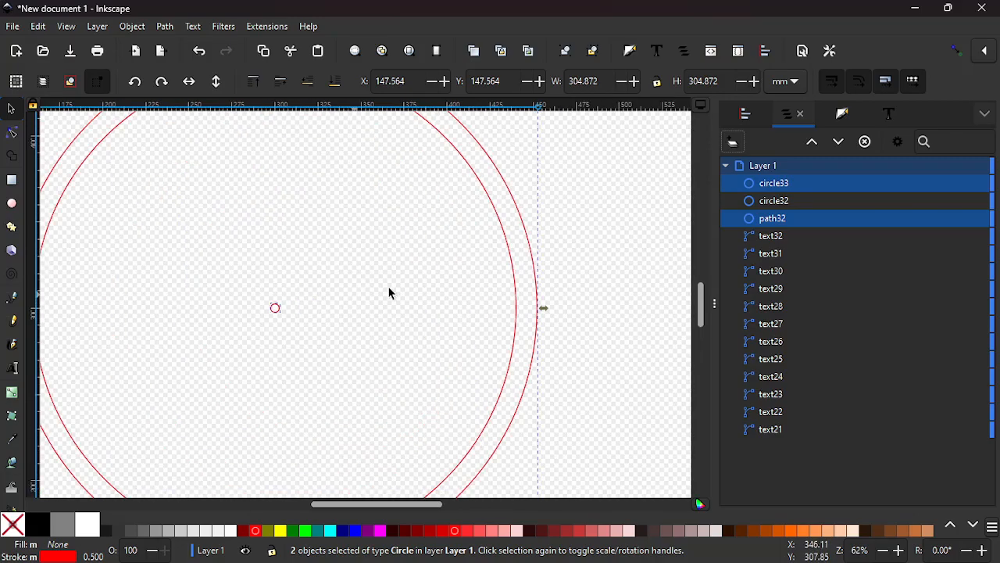
{"action": "scroll", "coordinate": [375, 271], "scroll_direction": "down", "scroll_amount": 2, "text": "ctrl"}
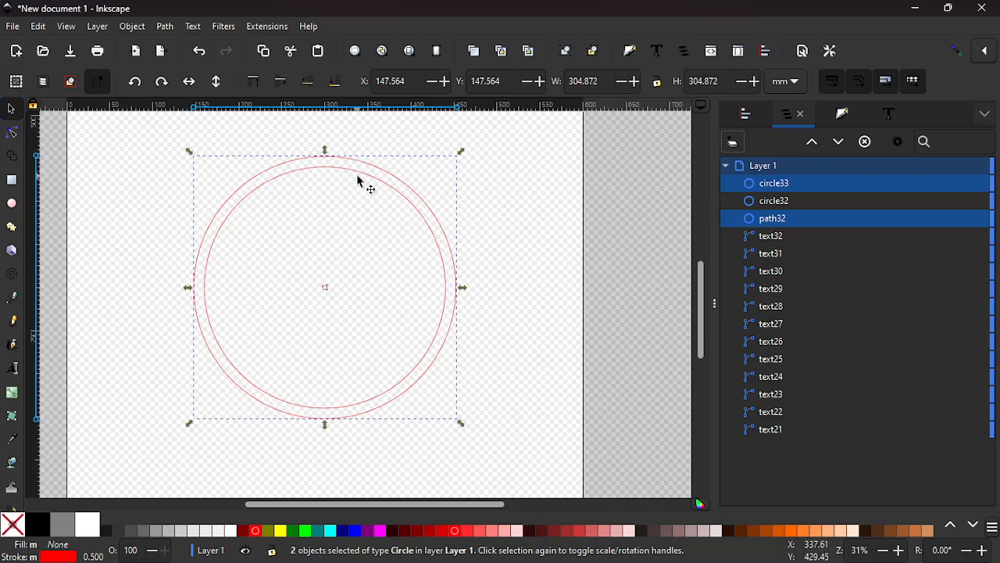
{"action": "left_click", "coordinate": [165, 26]}
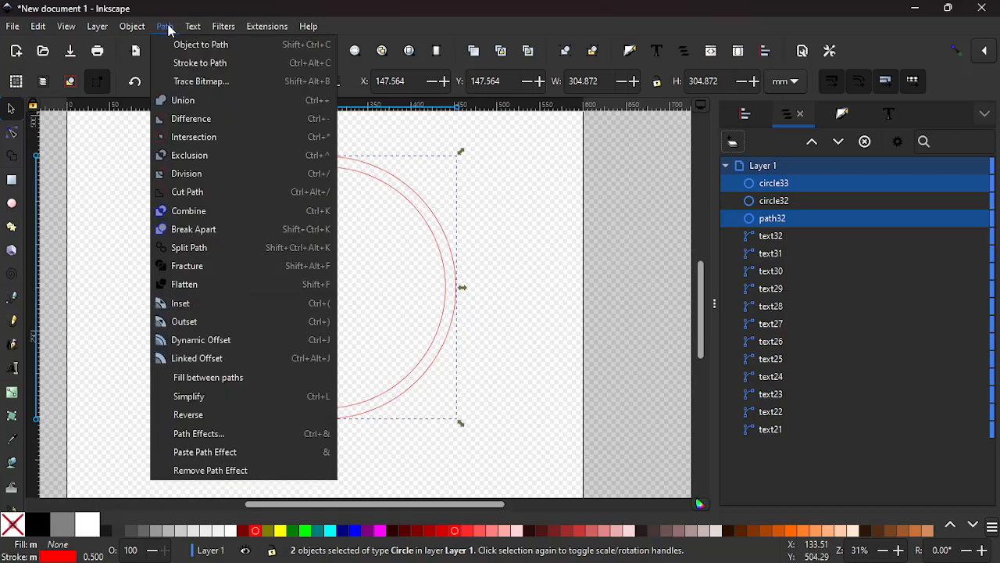
{"action": "left_click", "coordinate": [179, 43]}
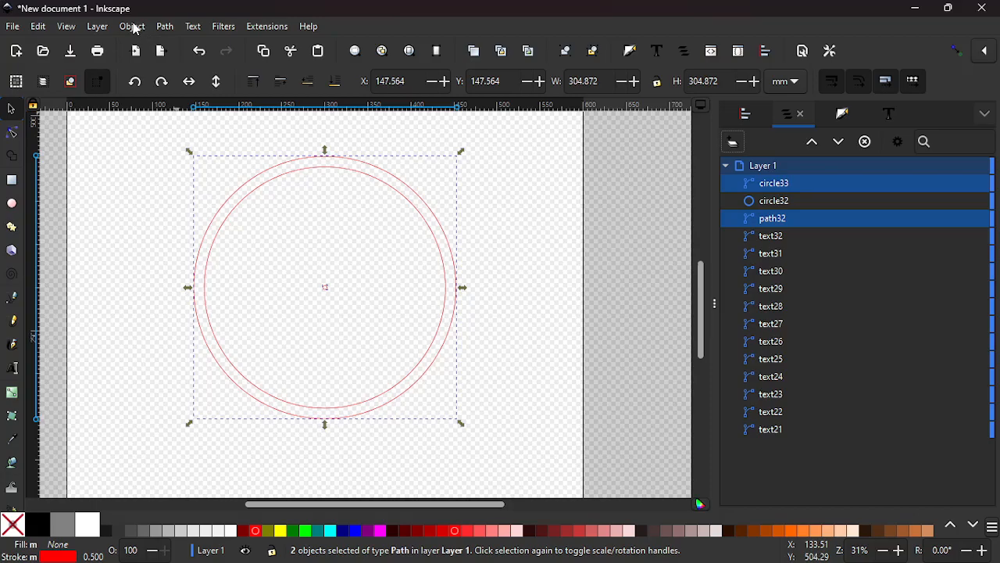
Step: Subtract the small centre circle from the outer circle with the Difference operation and clear the selection
{"action": "left_click", "coordinate": [164, 26]}
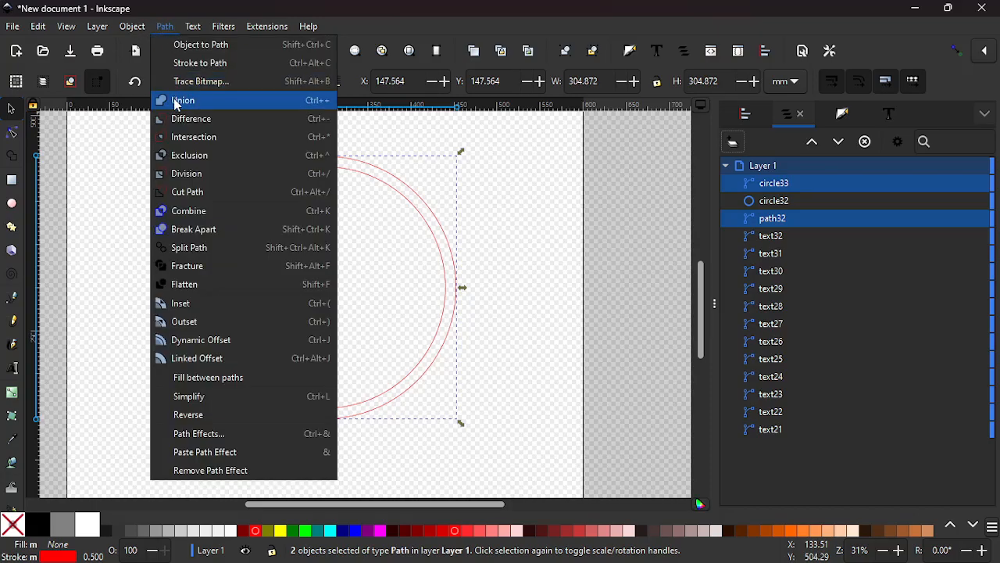
{"action": "left_click", "coordinate": [193, 119]}
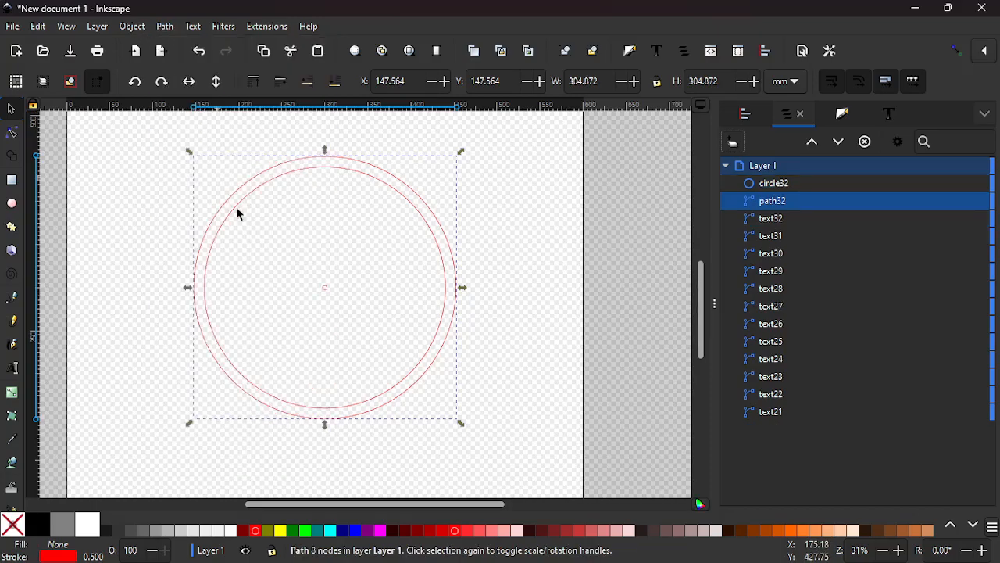
{"action": "scroll", "coordinate": [334, 299], "scroll_direction": "up", "scroll_amount": 1}
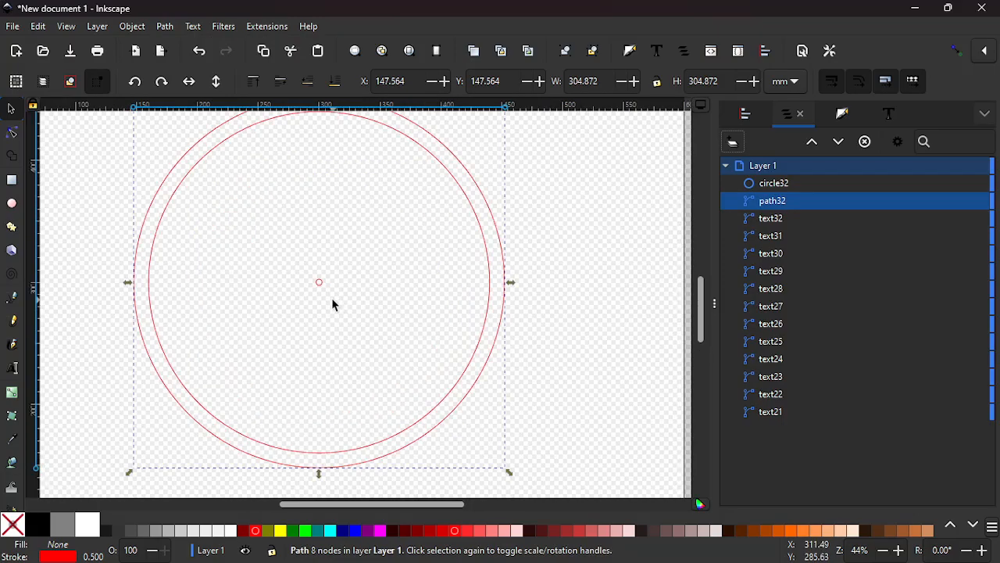
{"action": "left_click", "coordinate": [320, 294]}
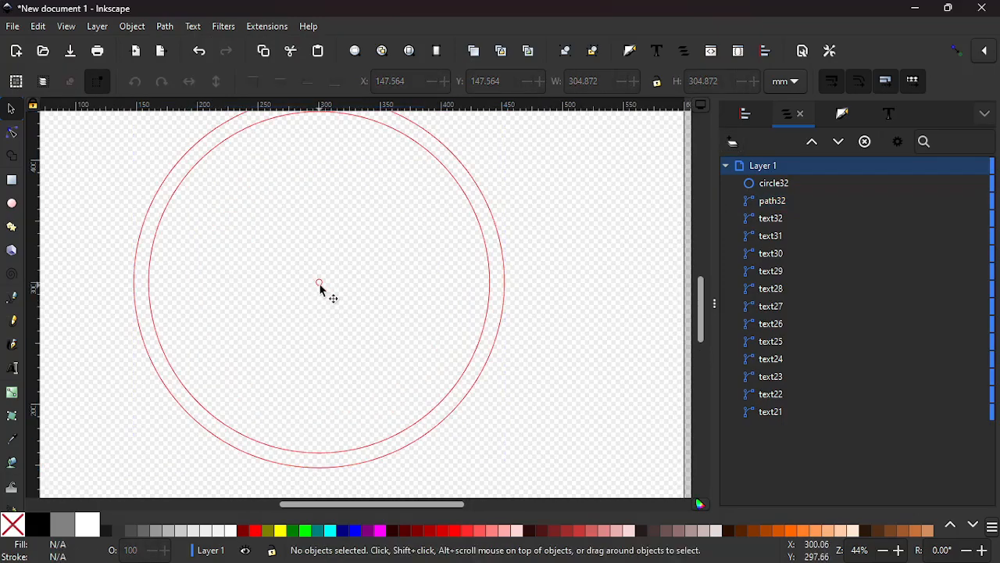
{"action": "scroll", "coordinate": [320, 289], "scroll_direction": "up", "scroll_amount": 3}
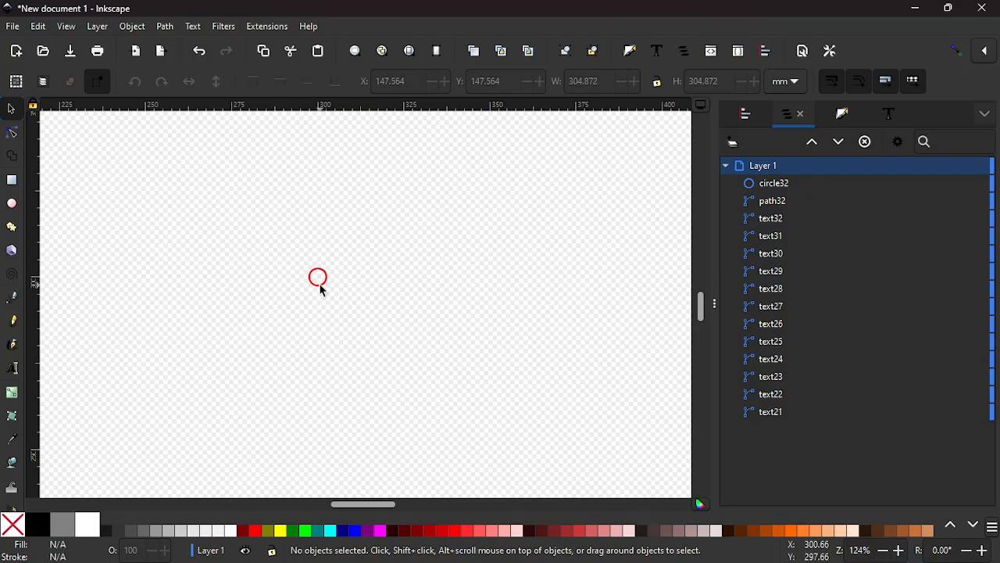
{"action": "scroll", "coordinate": [320, 289], "scroll_direction": "down", "scroll_amount": 5}
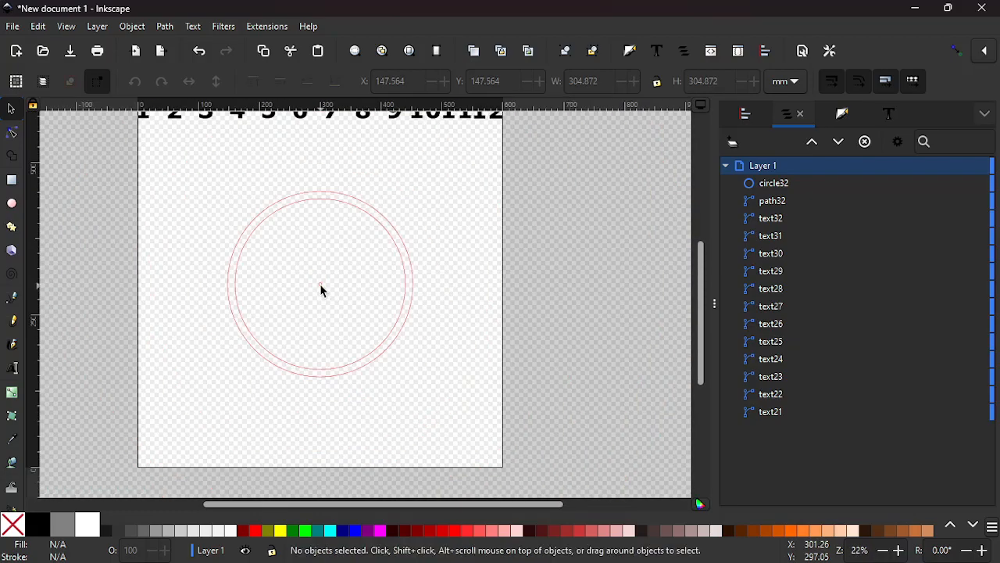
{"action": "scroll", "coordinate": [321, 289], "scroll_direction": "up", "scroll_amount": 4}
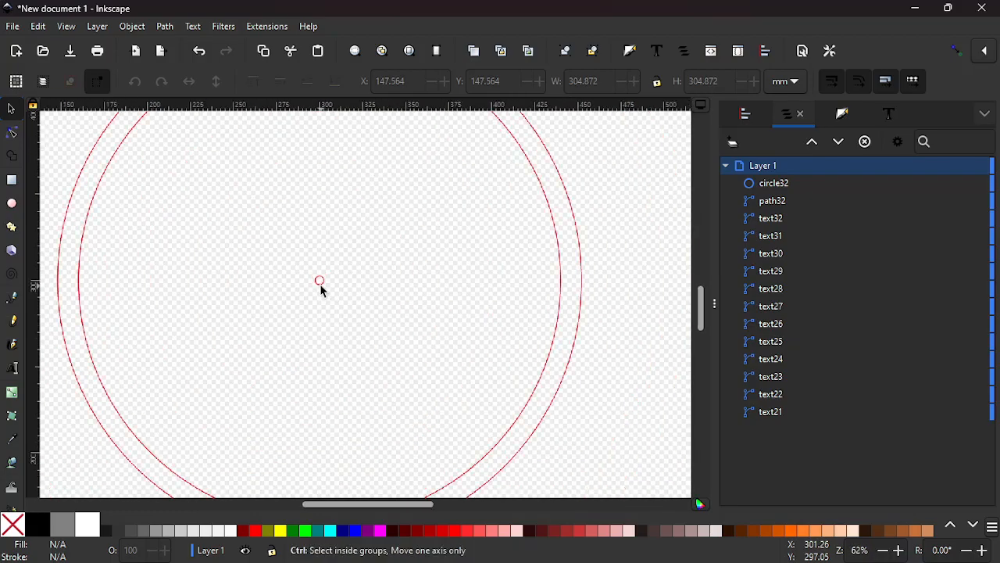
{"action": "scroll", "coordinate": [321, 290], "scroll_direction": "down", "scroll_amount": 4}
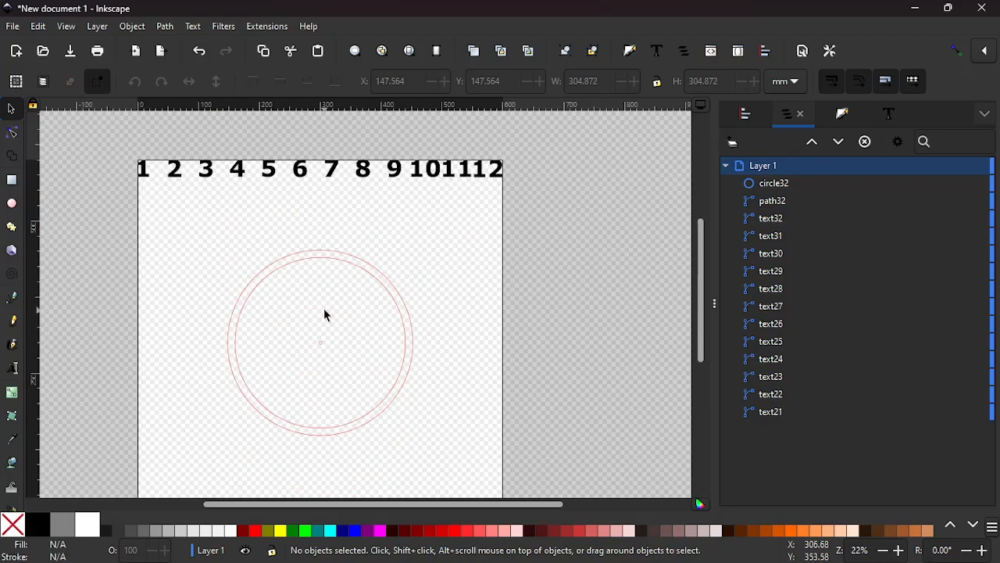
Step: Test-move the outer circle to check that its centre hole moves with it, and undo the move
{"action": "scroll", "coordinate": [321, 330], "scroll_direction": "up", "scroll_amount": 3}
{"action": "scroll", "coordinate": [321, 349], "scroll_direction": "up", "scroll_amount": 2}
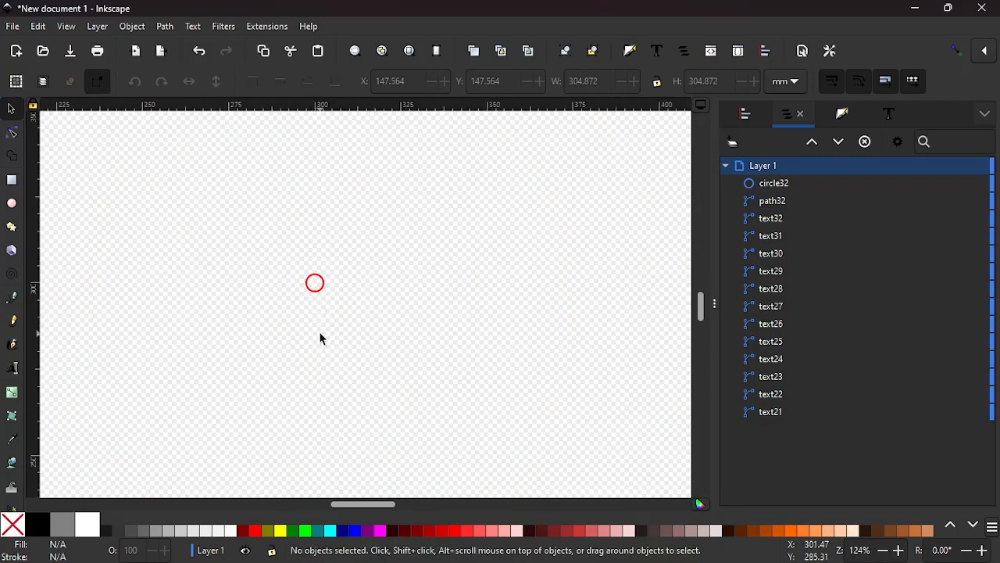
{"action": "left_click", "coordinate": [316, 295]}
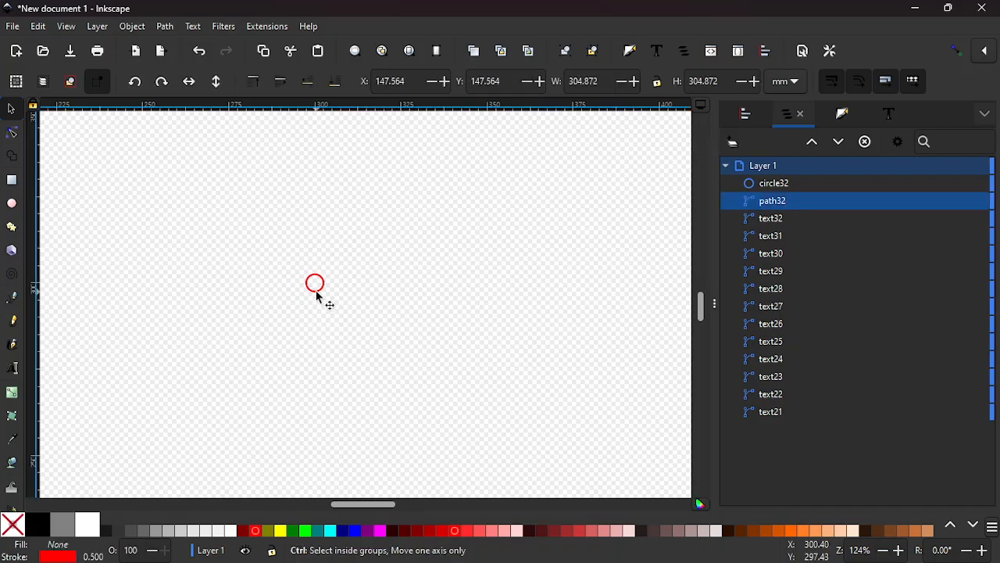
{"action": "scroll", "coordinate": [316, 294], "scroll_direction": "down", "scroll_amount": 5}
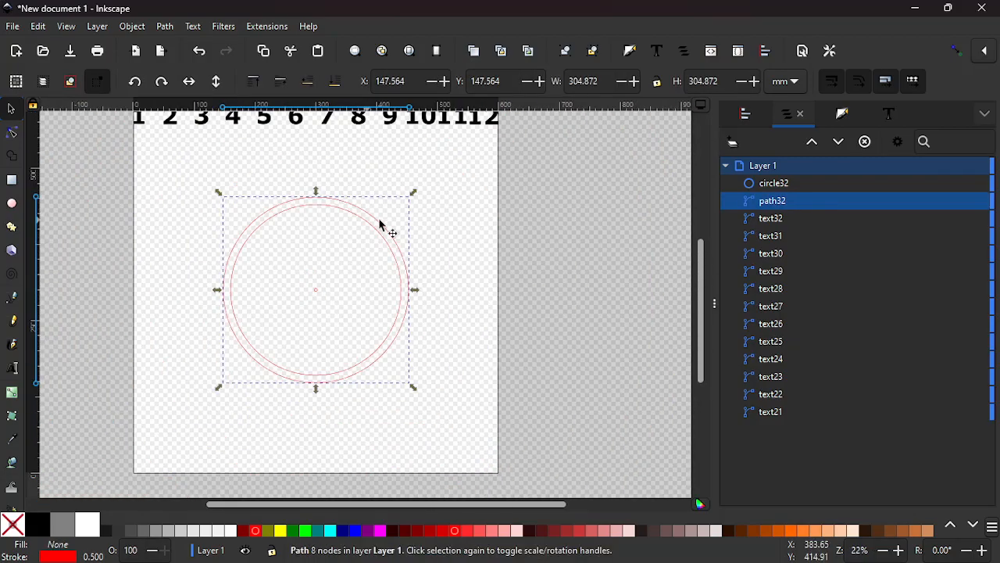
{"action": "scroll", "coordinate": [308, 321], "scroll_direction": "up", "scroll_amount": 2}
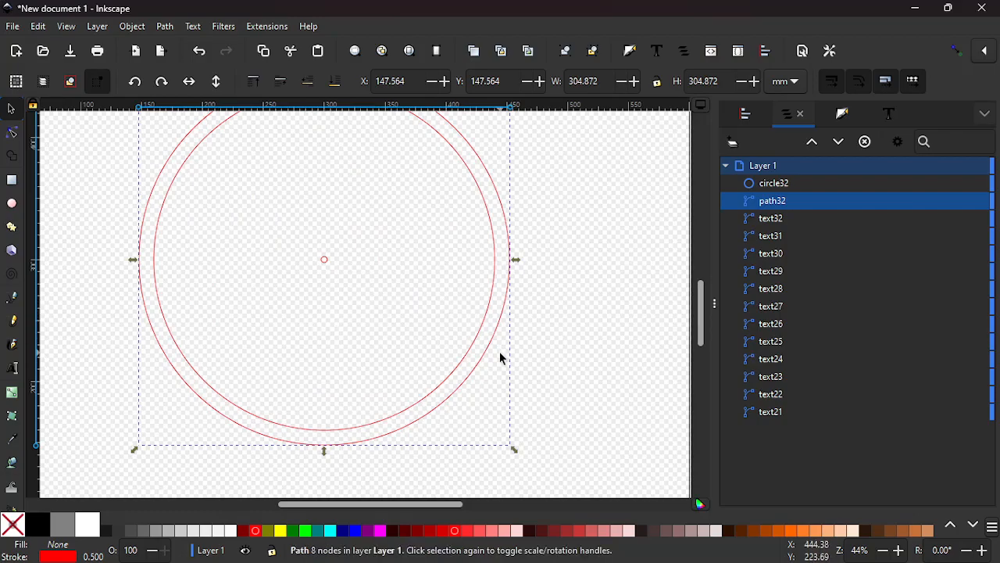
{"action": "left_click_drag", "start_coordinate": [488, 357], "coordinate": [529, 371]}
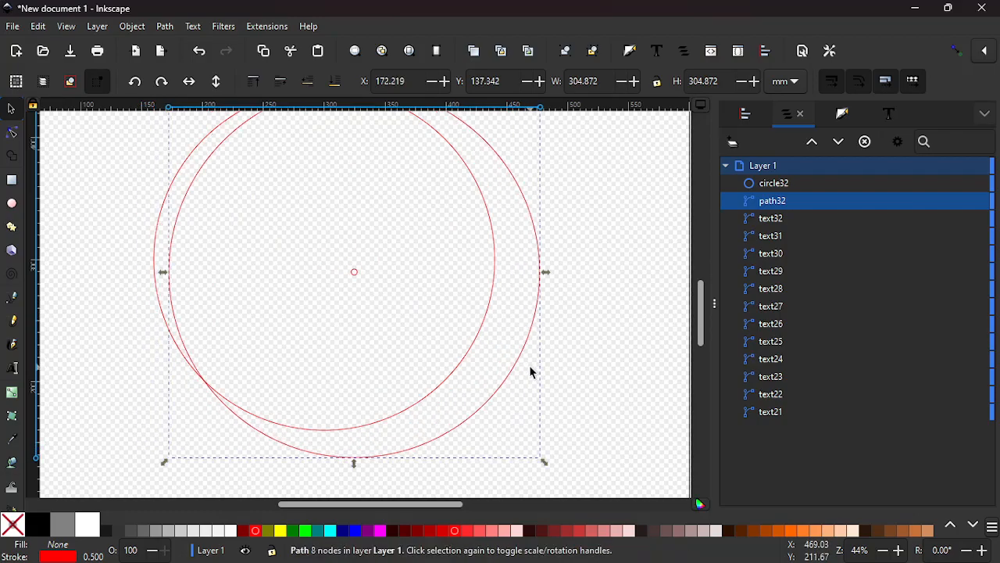
{"action": "key", "text": "ctrl+z"}
Step: Hide the outer circle path with the centre hole and clear the selection
{"action": "scroll", "coordinate": [326, 275], "scroll_direction": "down", "scroll_amount": 3}
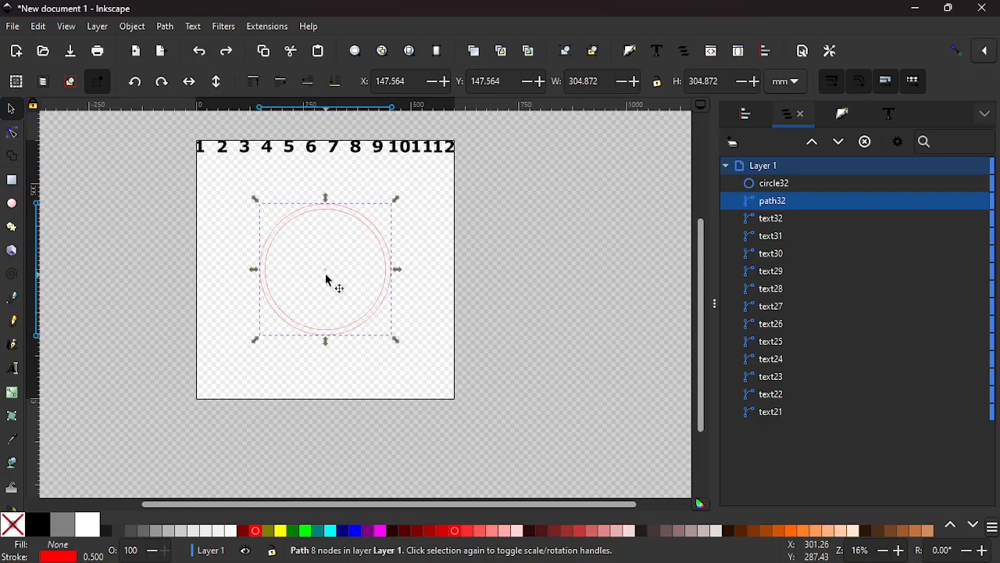
{"action": "left_click", "coordinate": [965, 202]}
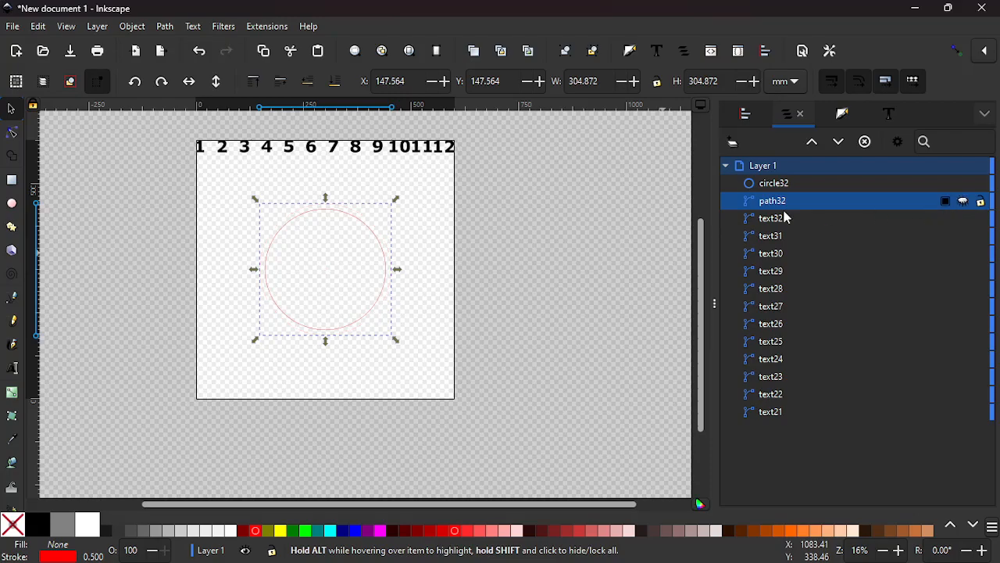
{"action": "left_click", "coordinate": [307, 251]}
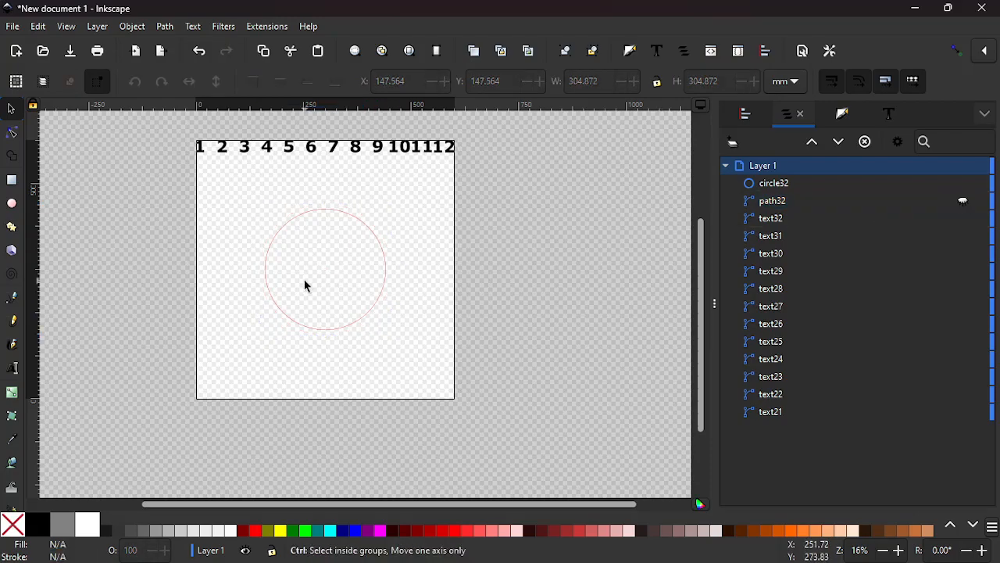
Step: Fill the inner ring circle with red (#FF0000), remove its stroke, and clear the selection
{"action": "scroll", "coordinate": [306, 286], "scroll_direction": "up", "scroll_amount": 1}
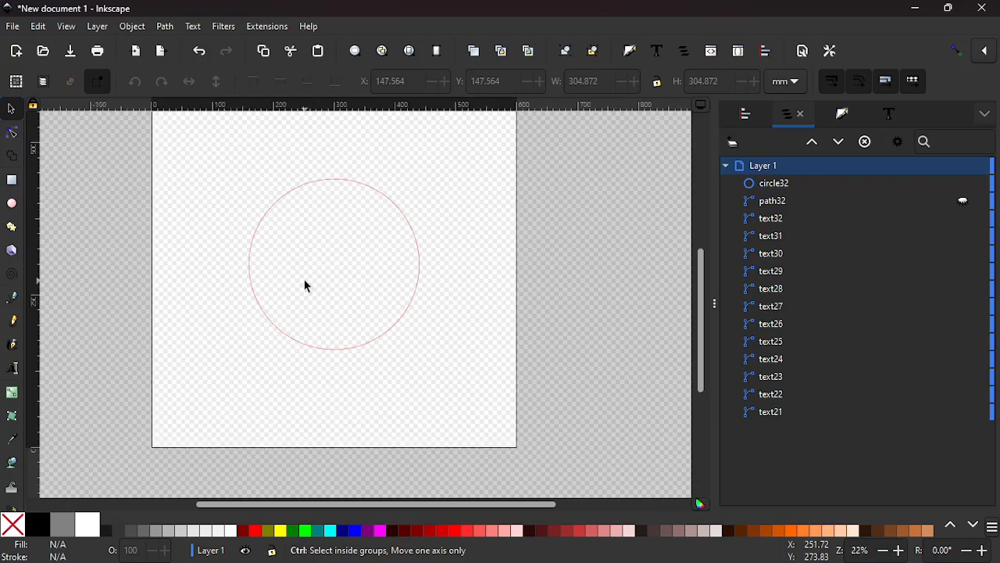
{"action": "left_click", "coordinate": [328, 182]}
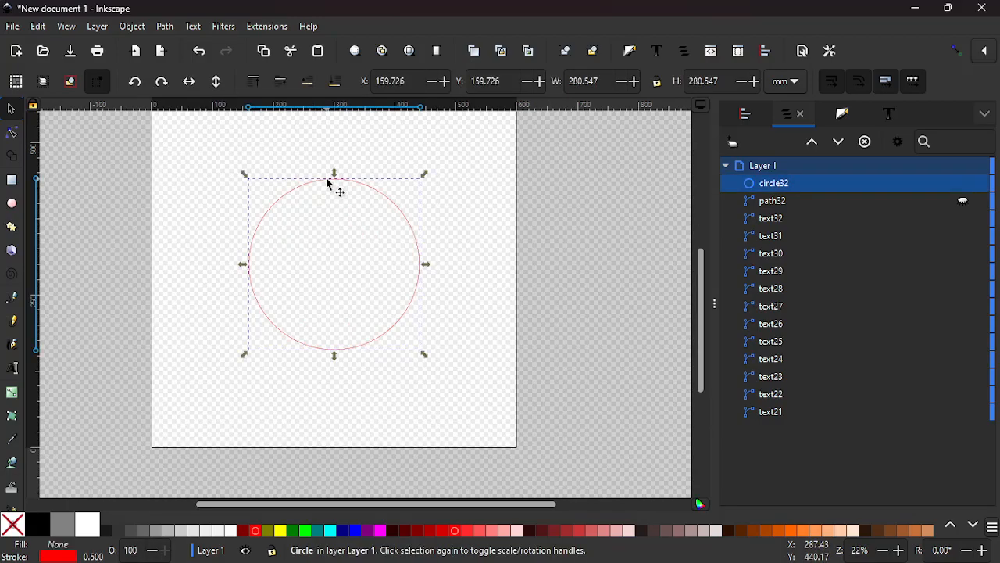
{"action": "left_click", "coordinate": [255, 533]}
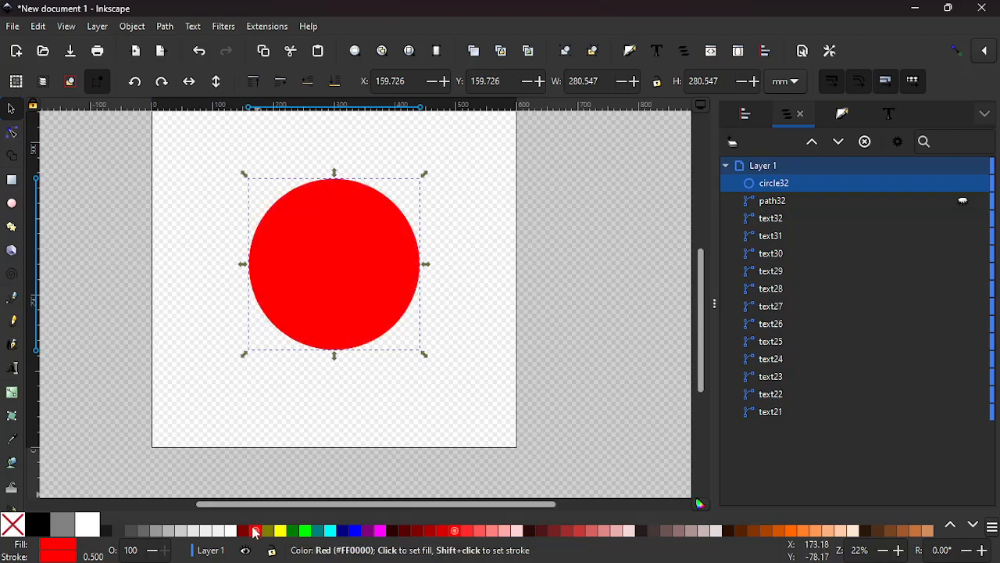
{"action": "left_click", "coordinate": [12, 531], "text": "shift"}
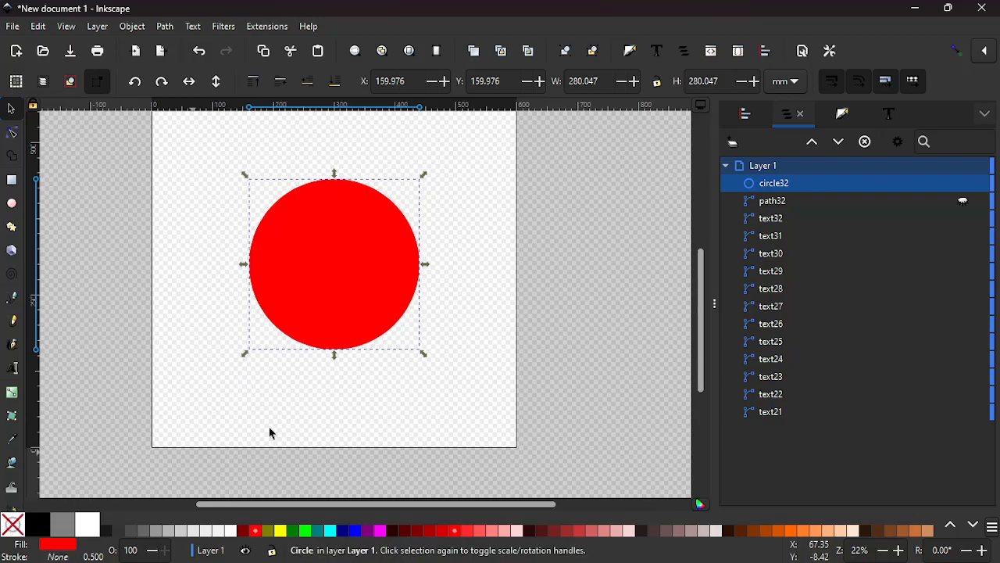
{"action": "scroll", "coordinate": [333, 387], "scroll_direction": "up", "scroll_amount": 2, "text": "ctrl"}
{"action": "scroll", "coordinate": [335, 394], "scroll_direction": "down", "scroll_amount": 3, "text": "ctrl"}
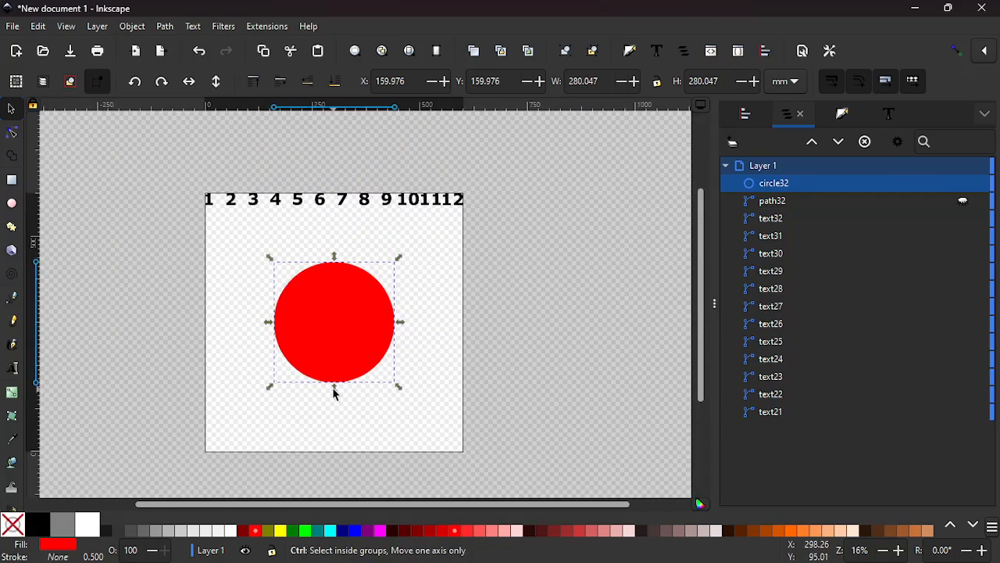
{"action": "left_click", "coordinate": [314, 218]}
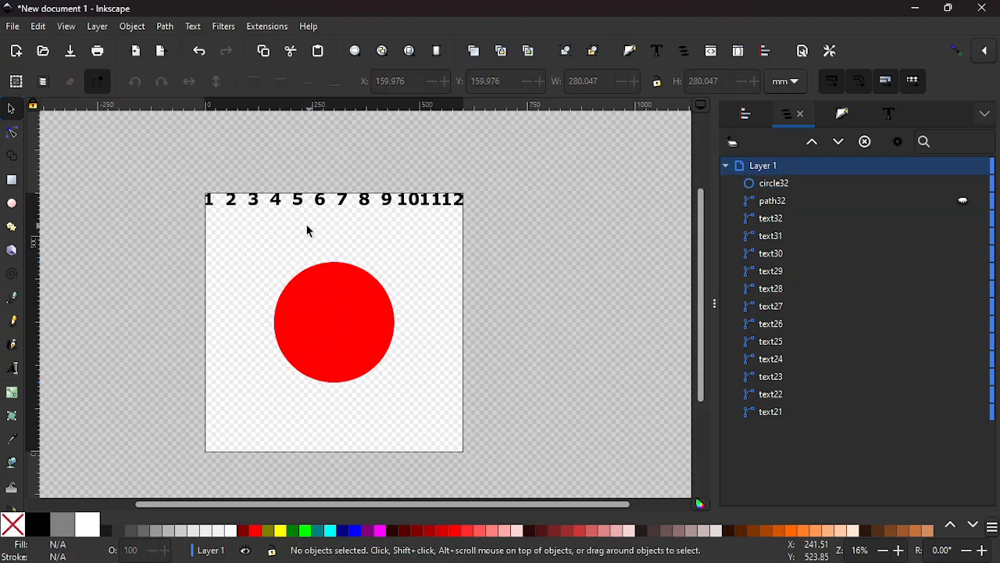
Step: Arrange all twelve numbers circularly on the red circle as the last selected object, anchored at bounding-box centres with object rotation enabled
{"action": "left_click_drag", "start_coordinate": [192, 184], "coordinate": [479, 245]}
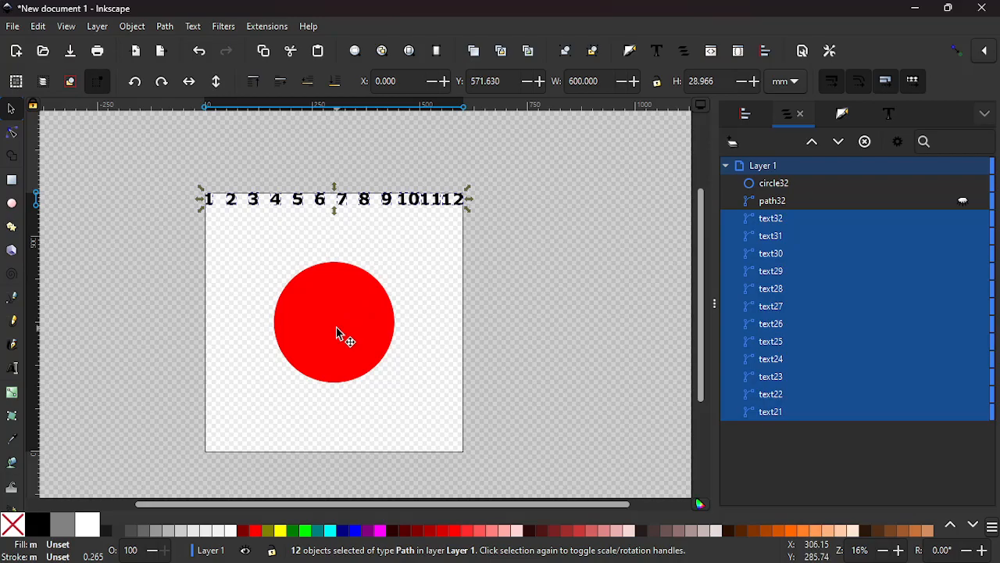
{"action": "key", "text": "shift"}
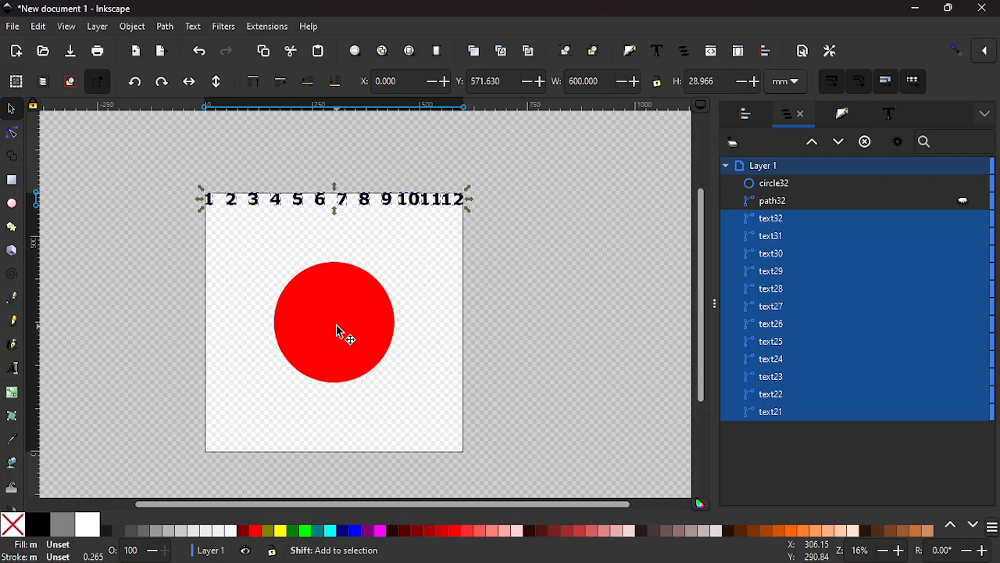
{"action": "left_click", "coordinate": [341, 333], "text": "shift"}
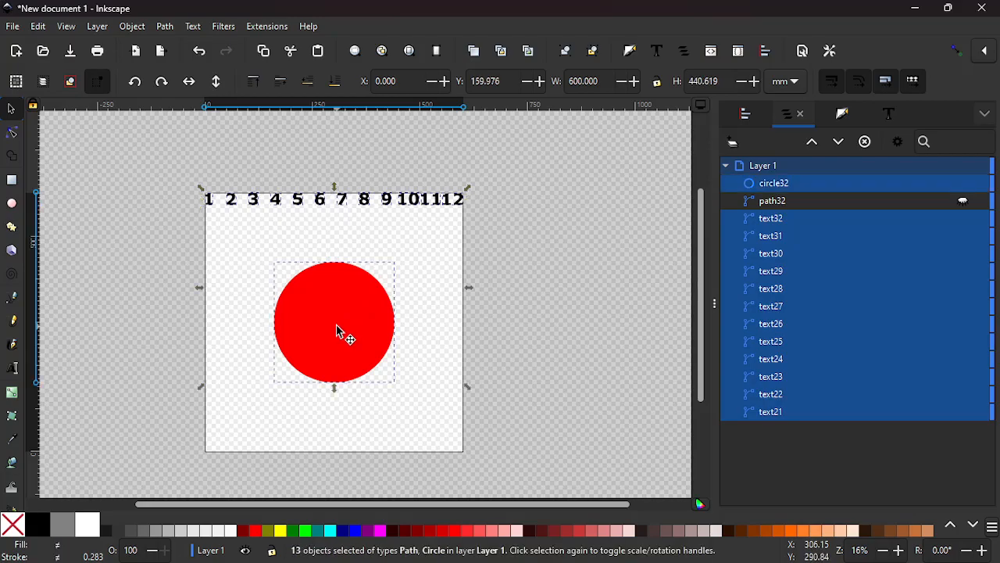
{"action": "left_click", "coordinate": [746, 117]}
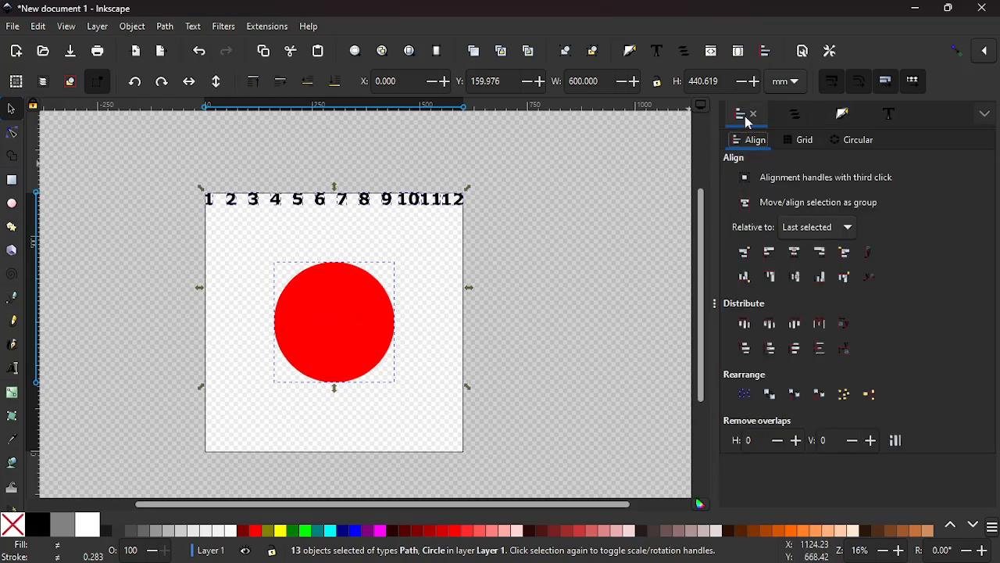
{"action": "left_click", "coordinate": [858, 142]}
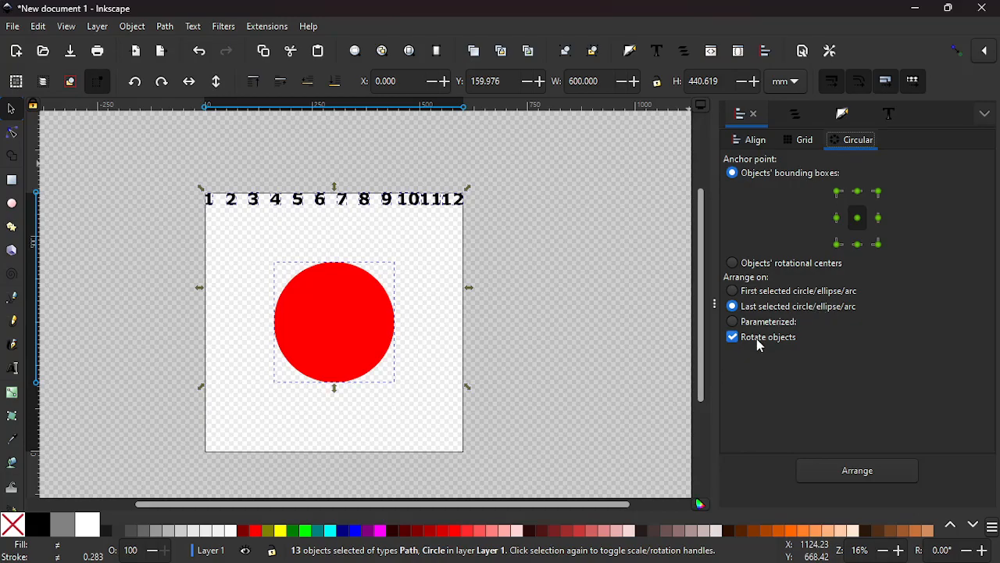
{"action": "left_click", "coordinate": [850, 475]}
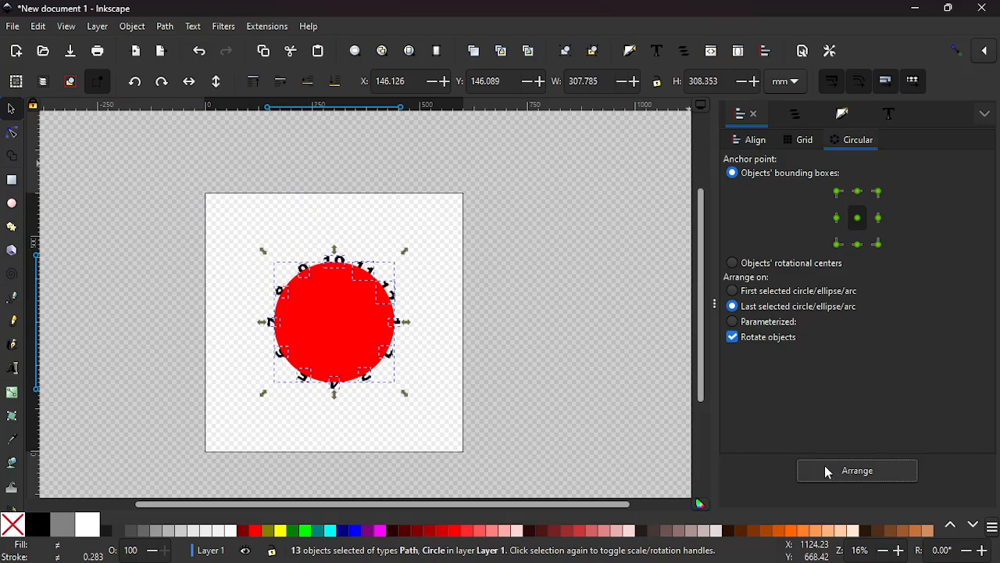
Step: Check that rotation snaps every 60 degrees in the Steps section of the behavior preferences
{"action": "scroll", "coordinate": [373, 320], "scroll_direction": "up", "scroll_amount": 2}
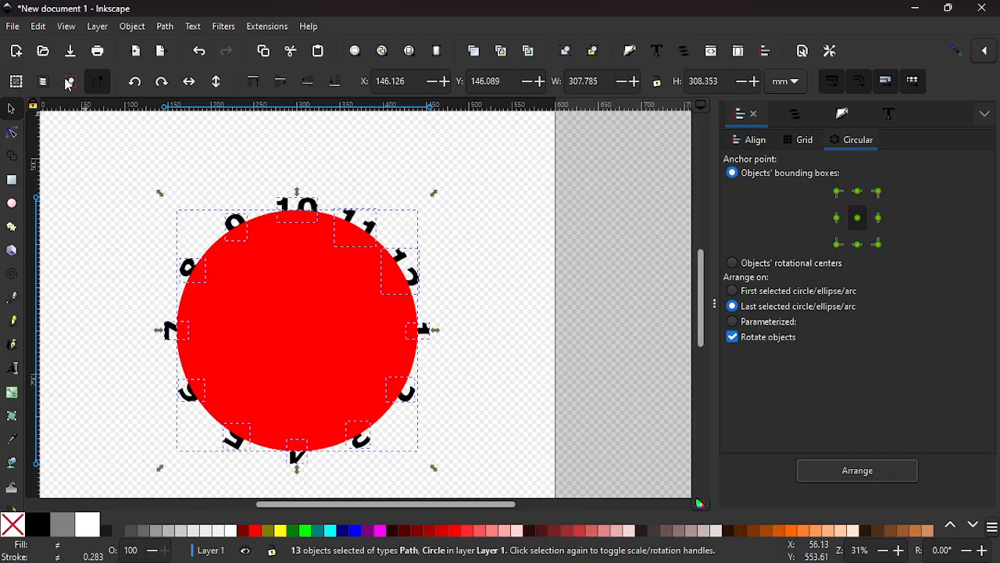
{"action": "left_click", "coordinate": [36, 30]}
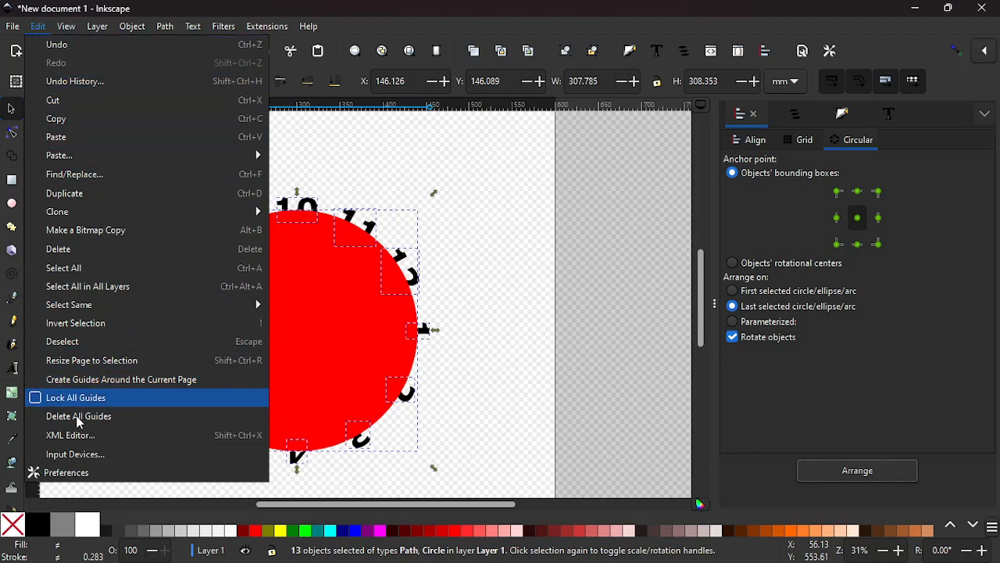
{"action": "left_click", "coordinate": [62, 473]}
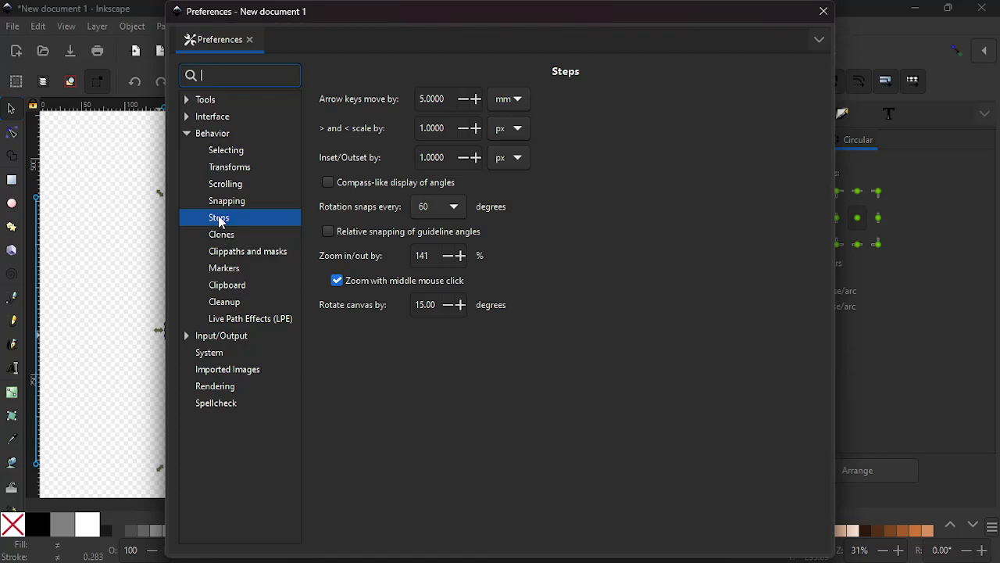
{"action": "left_click", "coordinate": [451, 208]}
{"action": "left_click", "coordinate": [452, 208]}
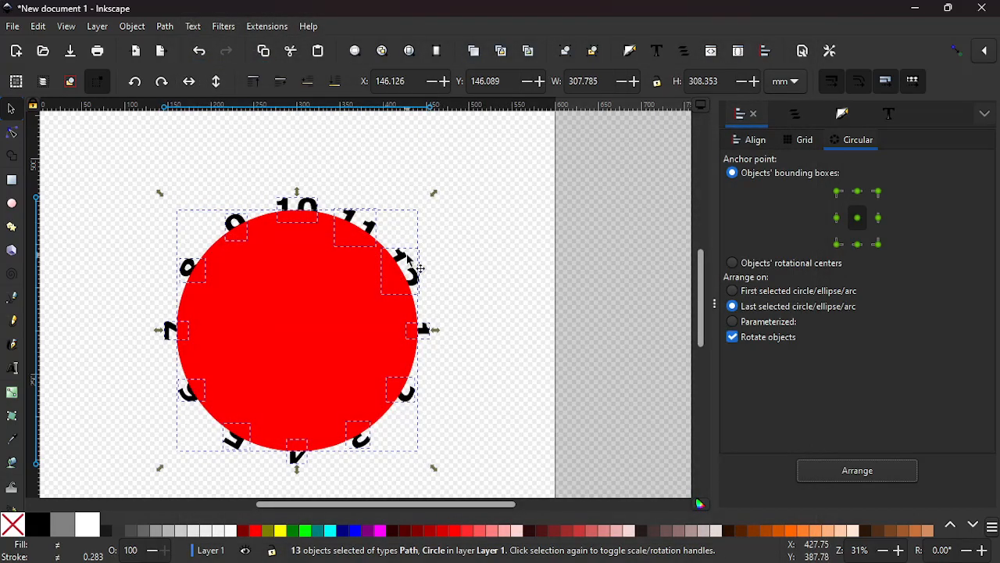
Step: Rotate the numbers and red circle together 60 degrees counter-clockwise, with angle snapping, to bring the 12 to the top of the dial
{"action": "scroll", "coordinate": [407, 259], "scroll_direction": "up", "scroll_amount": 1}
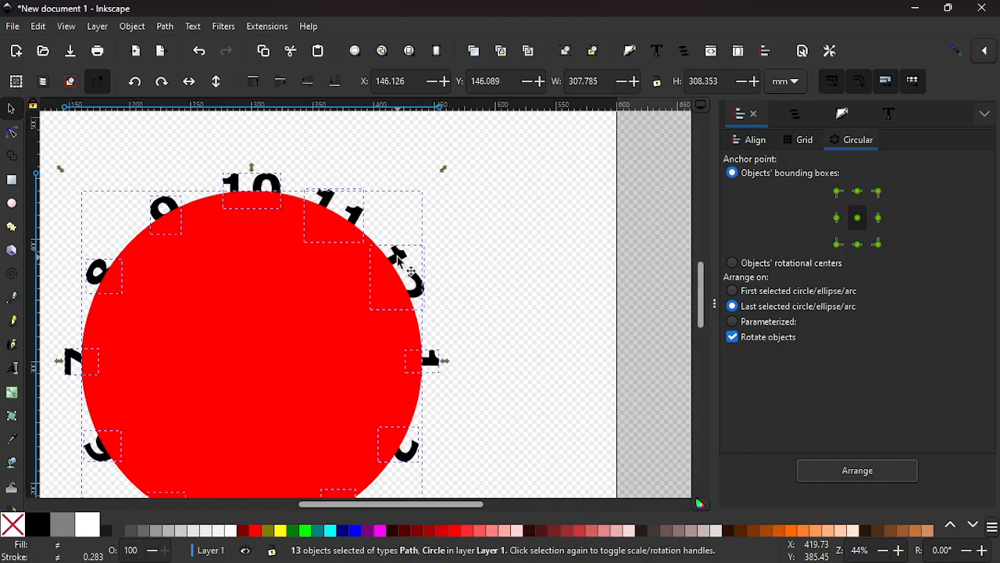
{"action": "left_click", "coordinate": [400, 262]}
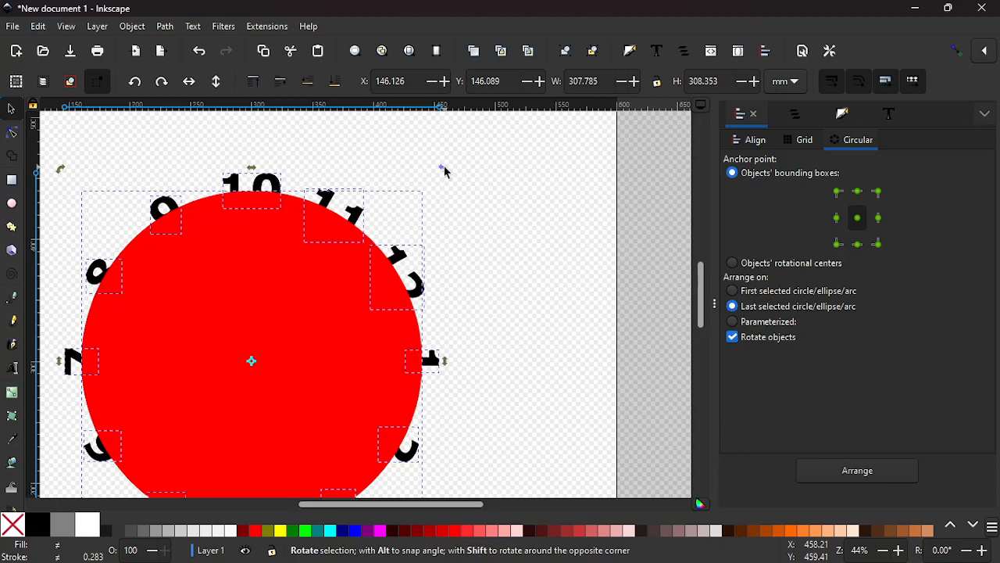
{"action": "key", "text": "ctrl"}
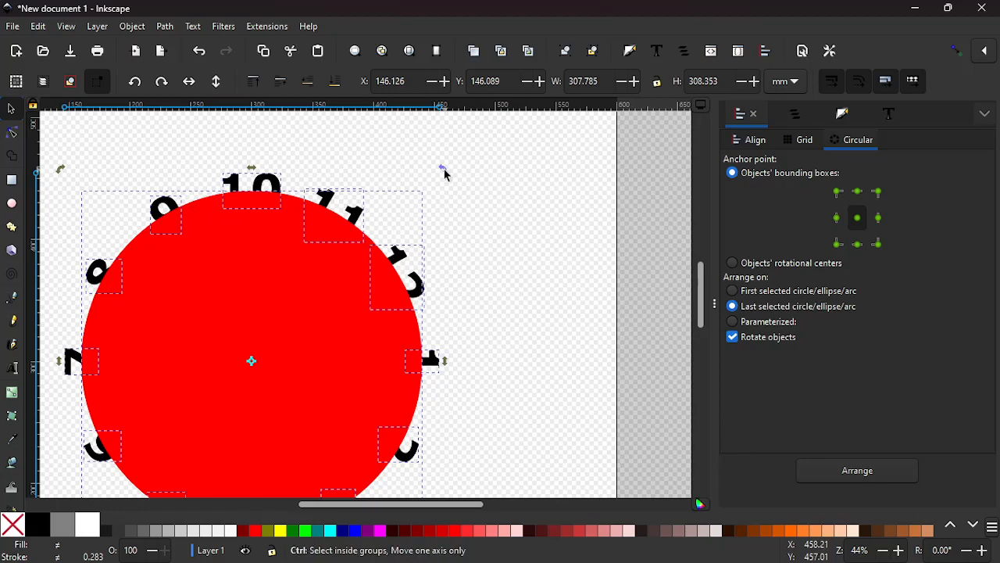
{"action": "left_click_drag", "start_coordinate": [444, 170], "coordinate": [309, 129]}
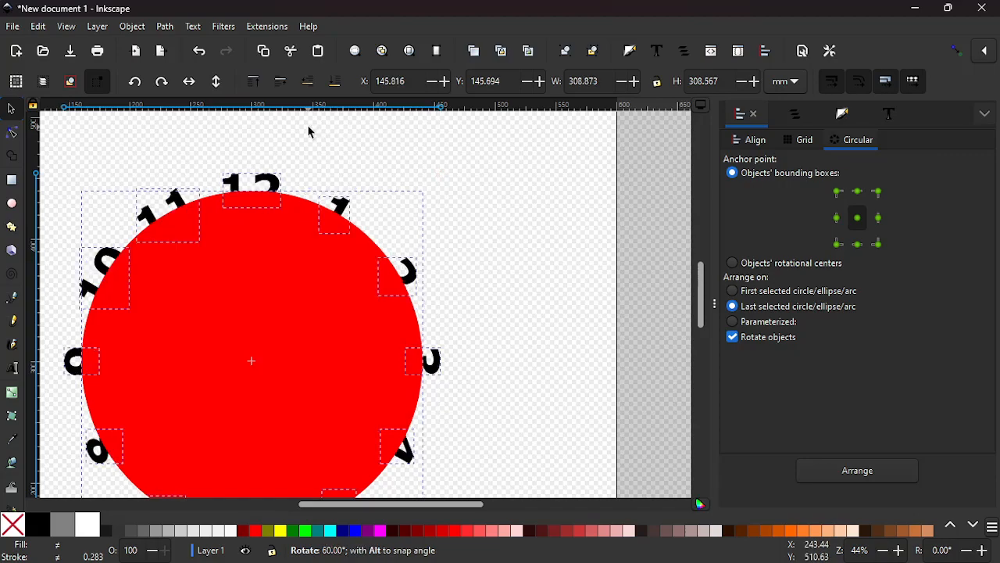
{"action": "left_click_drag", "start_coordinate": [309, 130], "coordinate": [310, 129]}
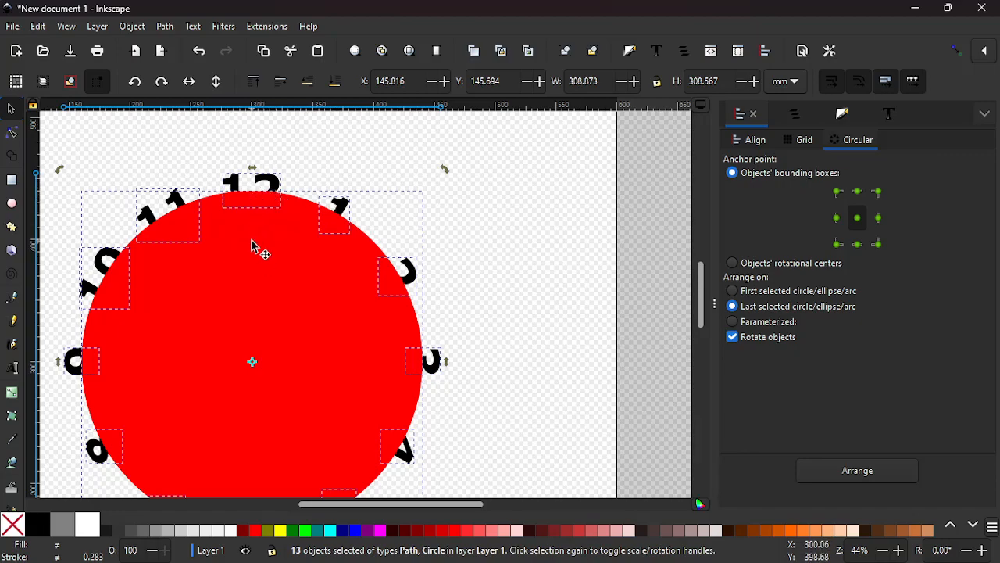
{"action": "scroll", "coordinate": [259, 244], "scroll_direction": "down", "scroll_amount": 1}
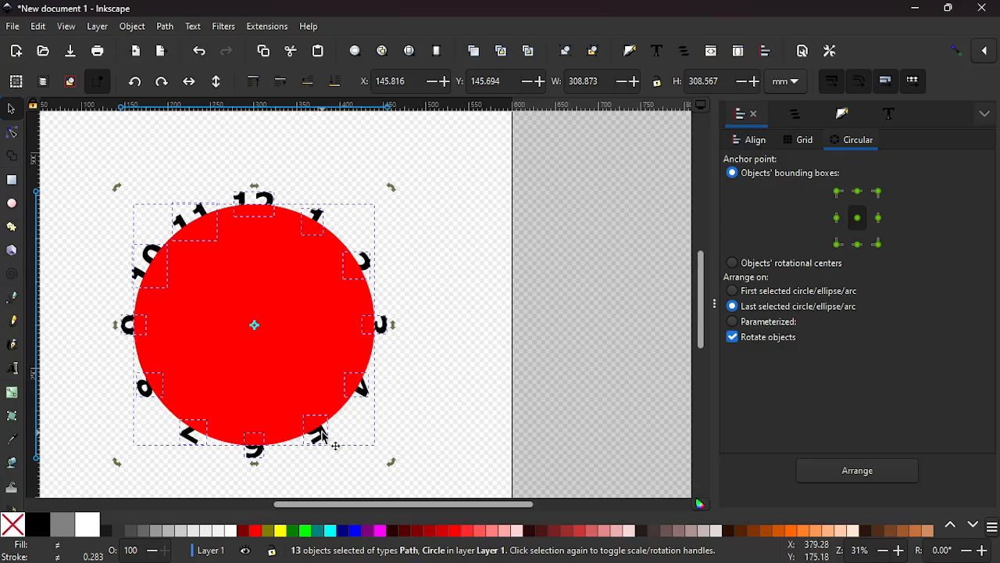
Step: Reapply the circular arrangement to the numbers and red circle repeatedly until every number from 1 to 12 stands upright
{"action": "left_click", "coordinate": [855, 471]}
{"action": "left_click", "coordinate": [856, 471]}
{"action": "left_click", "coordinate": [856, 471]}
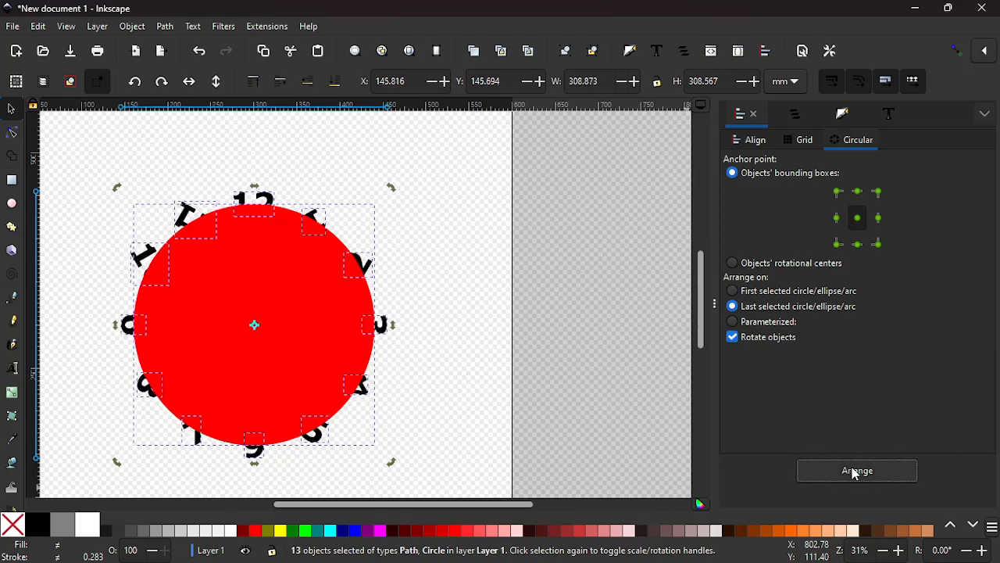
{"action": "left_click", "coordinate": [855, 471]}
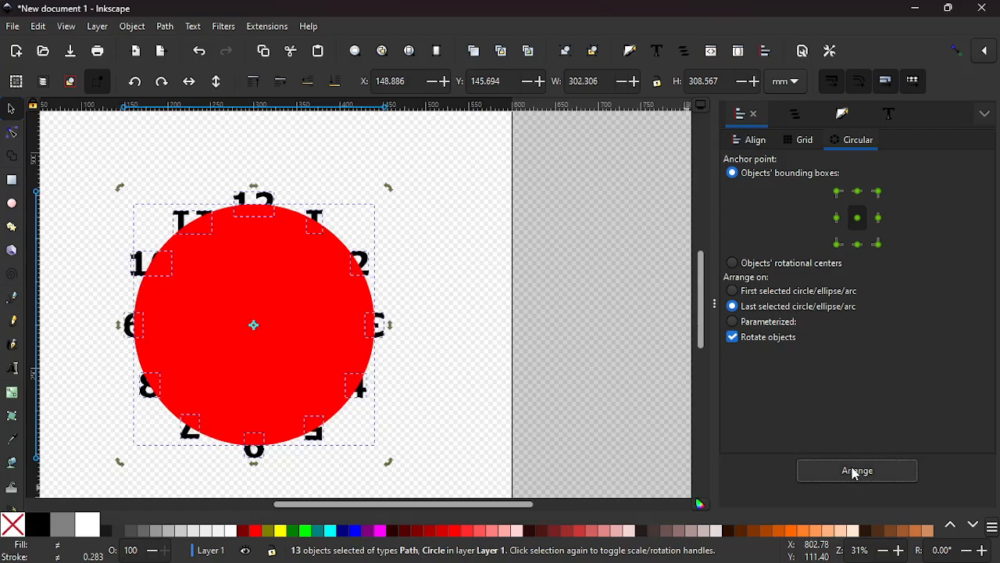
{"action": "left_click", "coordinate": [856, 471]}
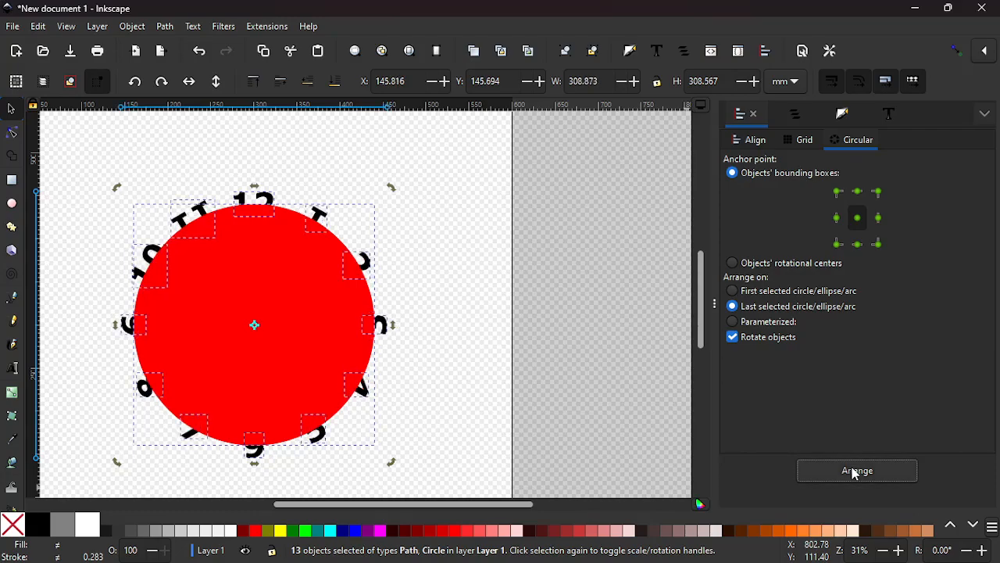
{"action": "left_click", "coordinate": [856, 472]}
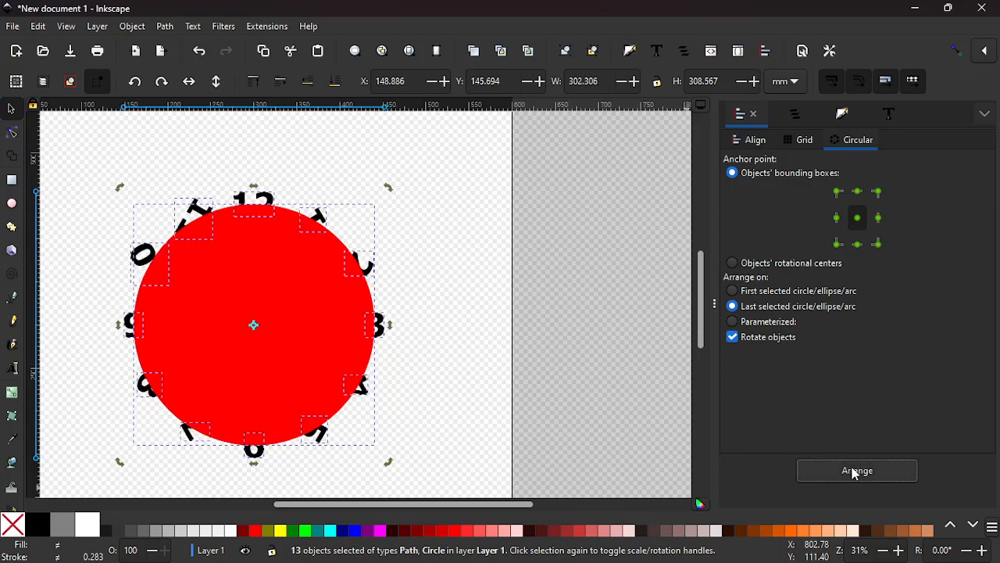
{"action": "left_click", "coordinate": [856, 472]}
{"action": "left_click", "coordinate": [856, 471]}
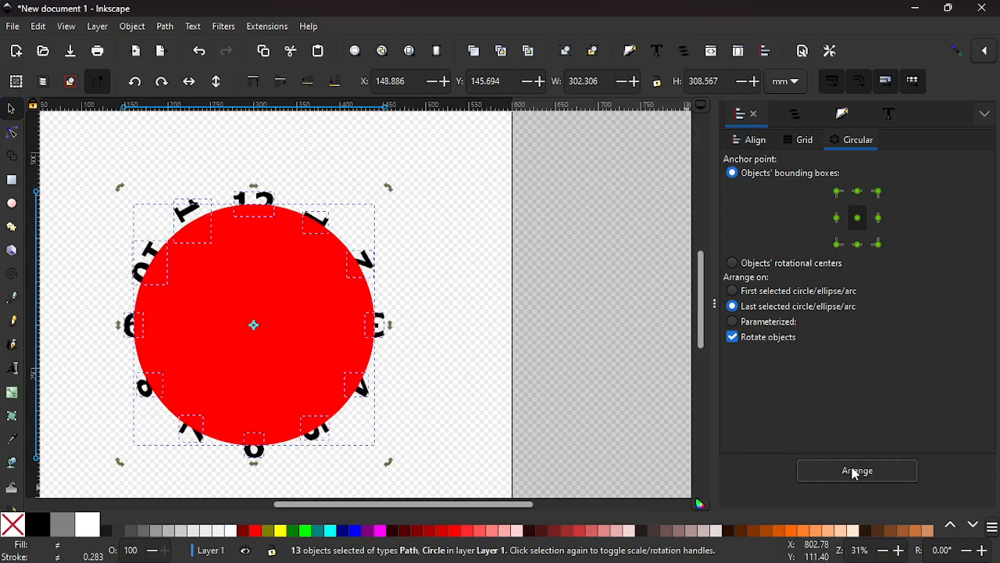
{"action": "left_click", "coordinate": [856, 471]}
{"action": "left_click", "coordinate": [856, 471]}
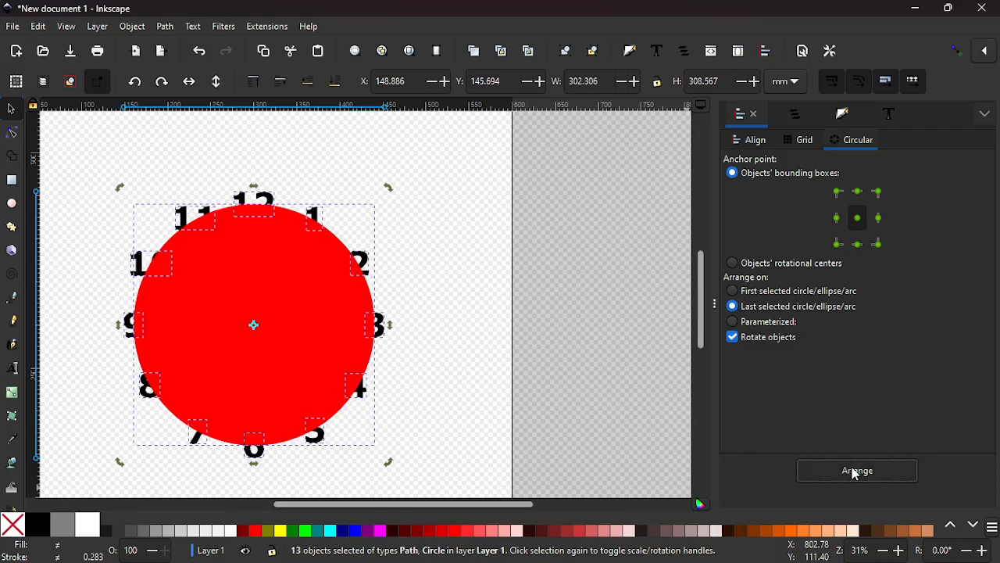
Step: Select only the red circle, lower it behind the numbers, and delete it
{"action": "left_click", "coordinate": [426, 274]}
{"action": "left_click", "coordinate": [269, 292]}
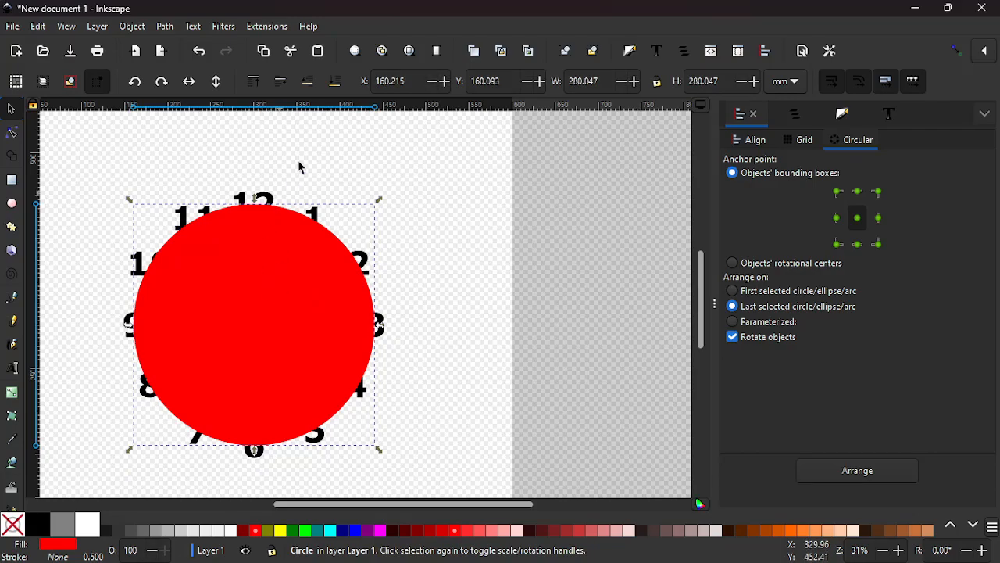
{"action": "left_click", "coordinate": [334, 83]}
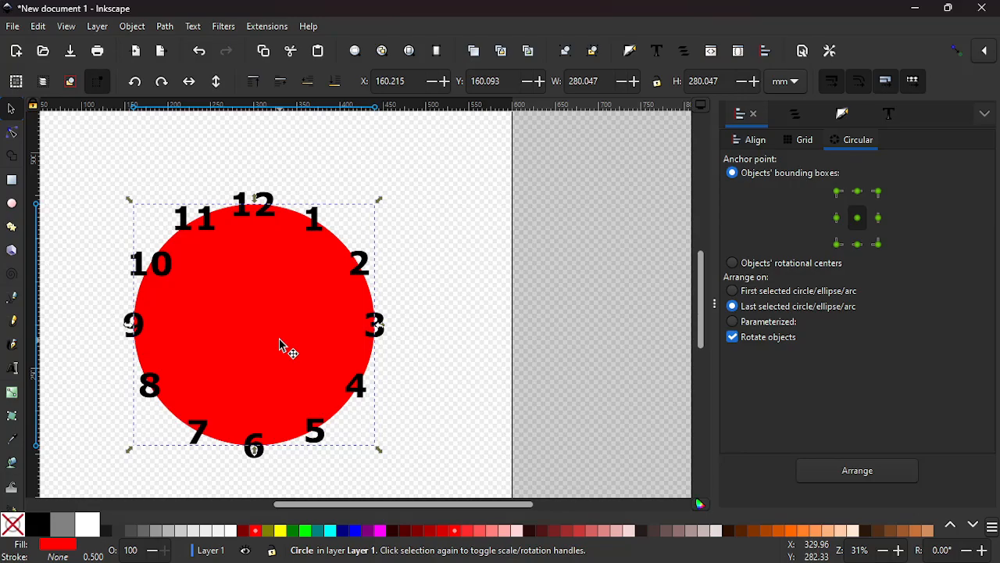
{"action": "key", "text": "Delete"}
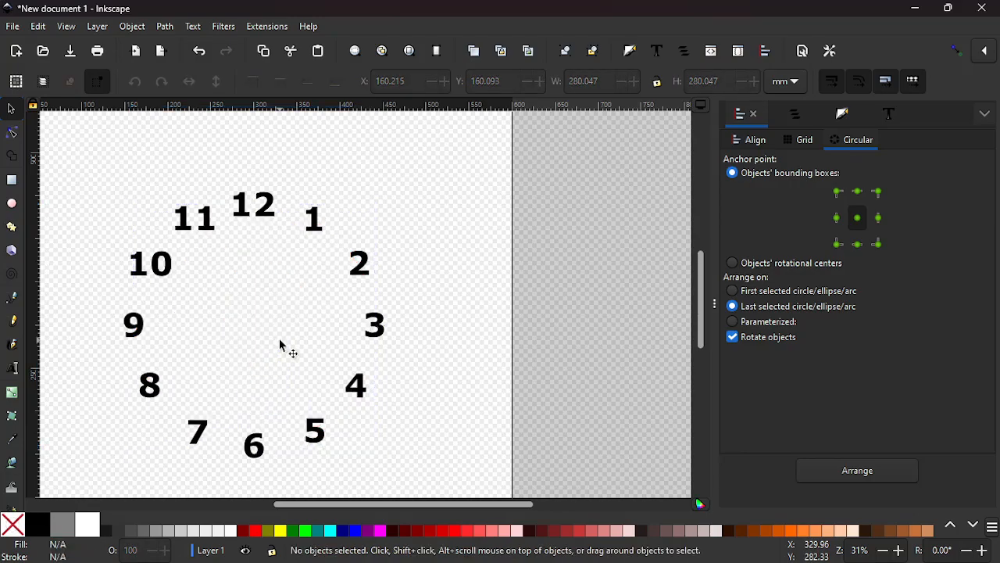
Step: Examine the objects list for the hidden path32 and for the paths that make up the numbers 12 and 6
{"action": "left_click", "coordinate": [789, 116]}
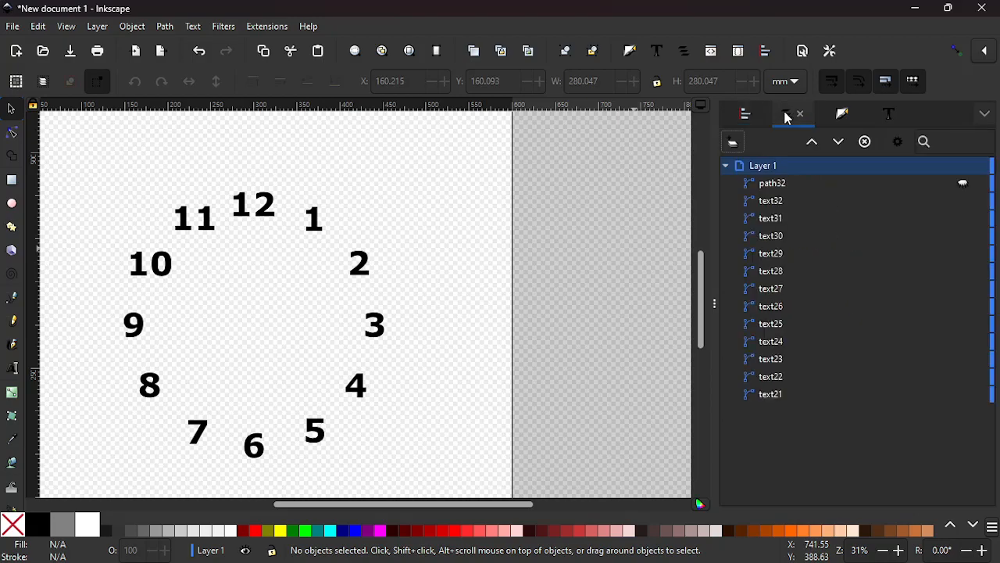
{"action": "left_click", "coordinate": [964, 186]}
{"action": "left_click", "coordinate": [243, 212]}
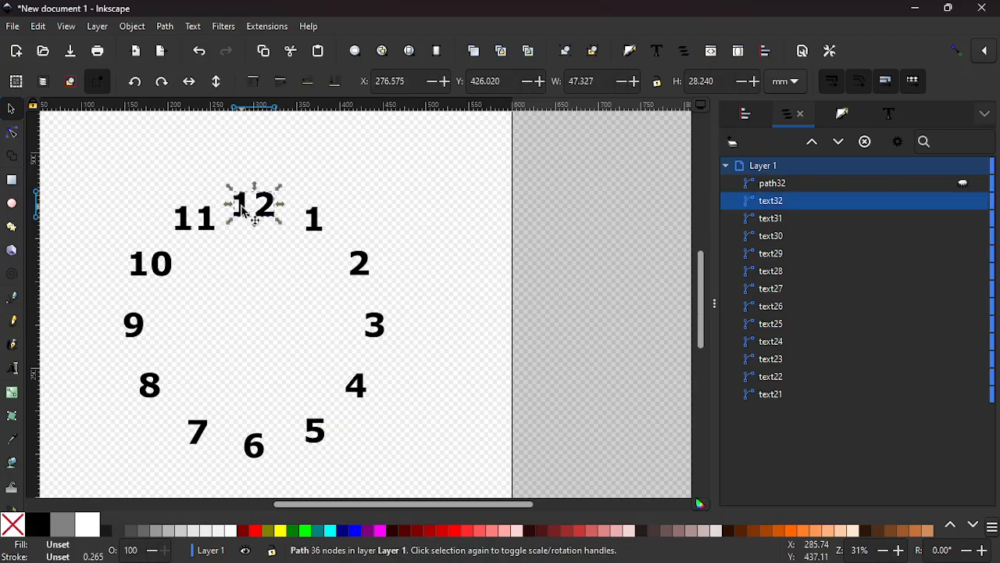
{"action": "left_click", "coordinate": [252, 445]}
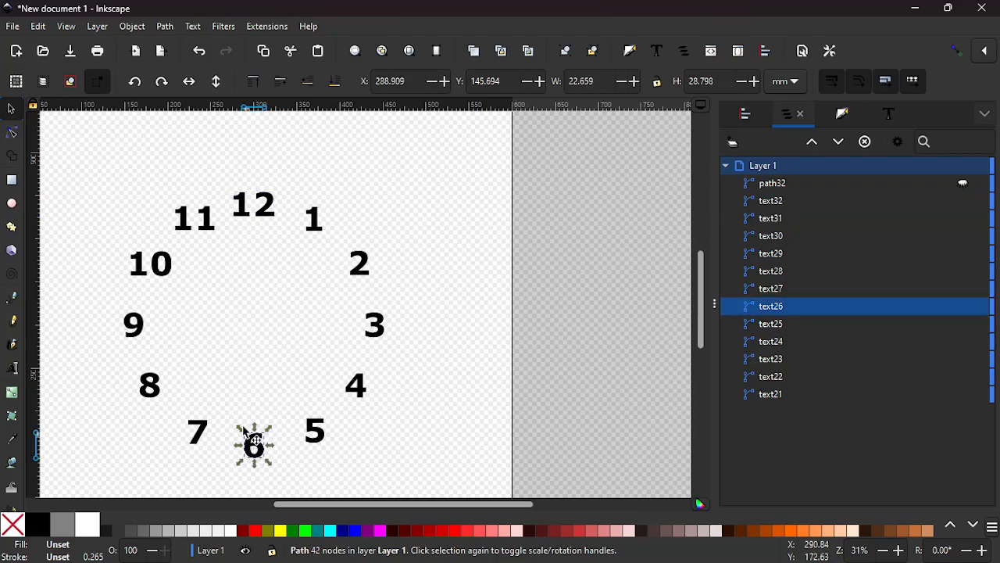
{"action": "left_click", "coordinate": [224, 365]}
Step: Select all twelve numbers and break them apart into separate paths
{"action": "left_click_drag", "start_coordinate": [85, 160], "coordinate": [415, 474]}
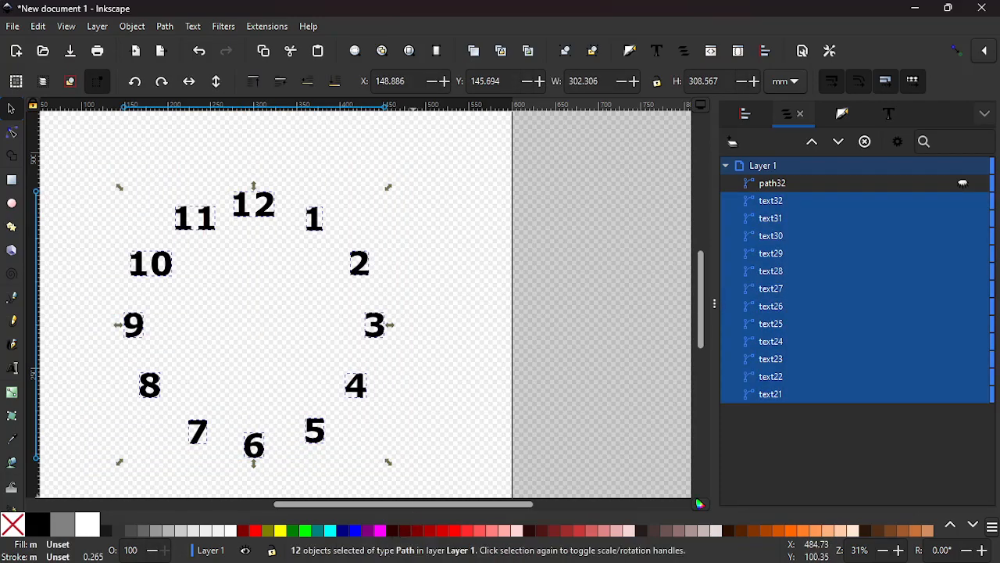
{"action": "mouse_move", "coordinate": [305, 556]}
{"action": "left_click", "coordinate": [165, 28]}
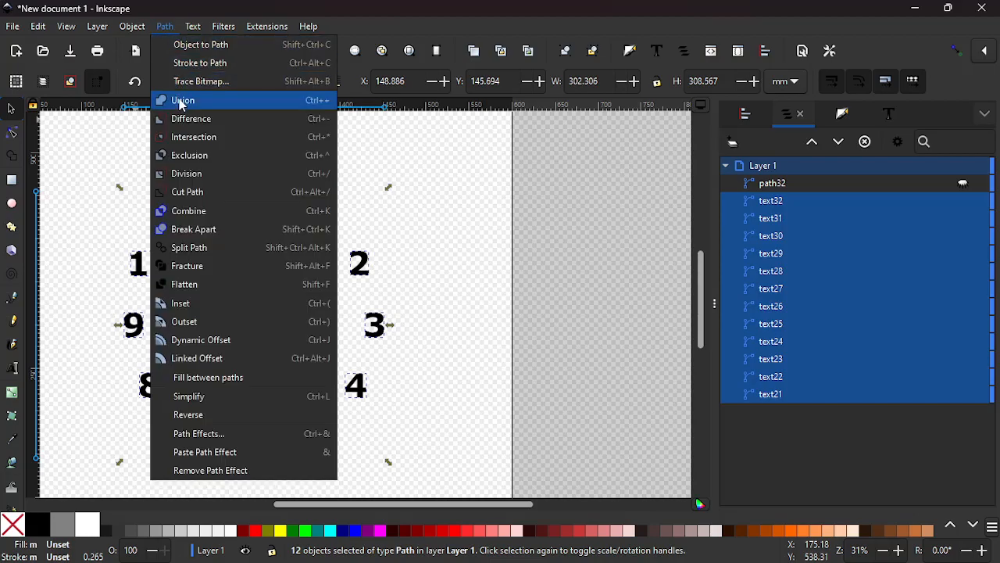
{"action": "left_click", "coordinate": [187, 229]}
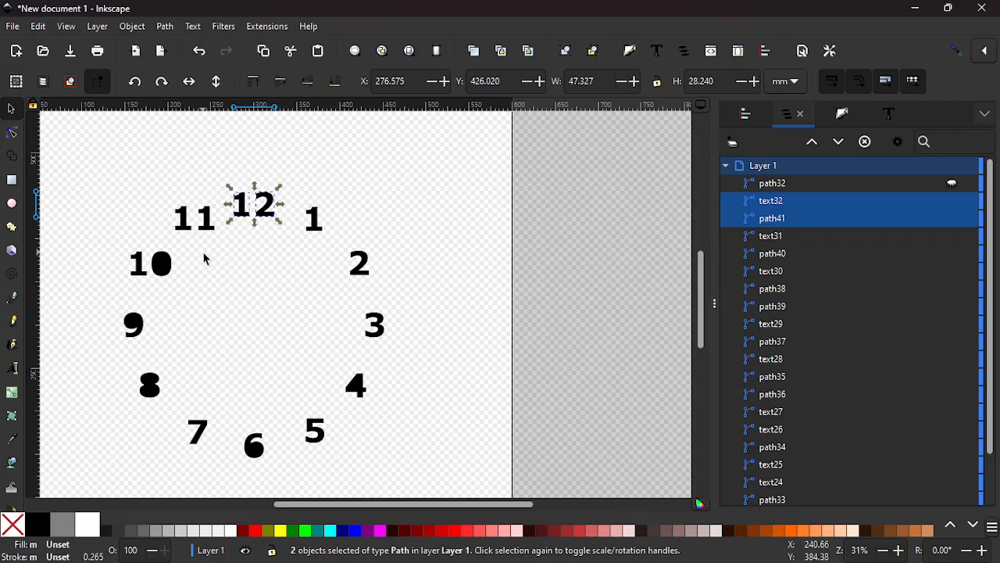
Step: Join the separated 1 and 2 of the number 12 into one path with Union
{"action": "left_click", "coordinate": [200, 304]}
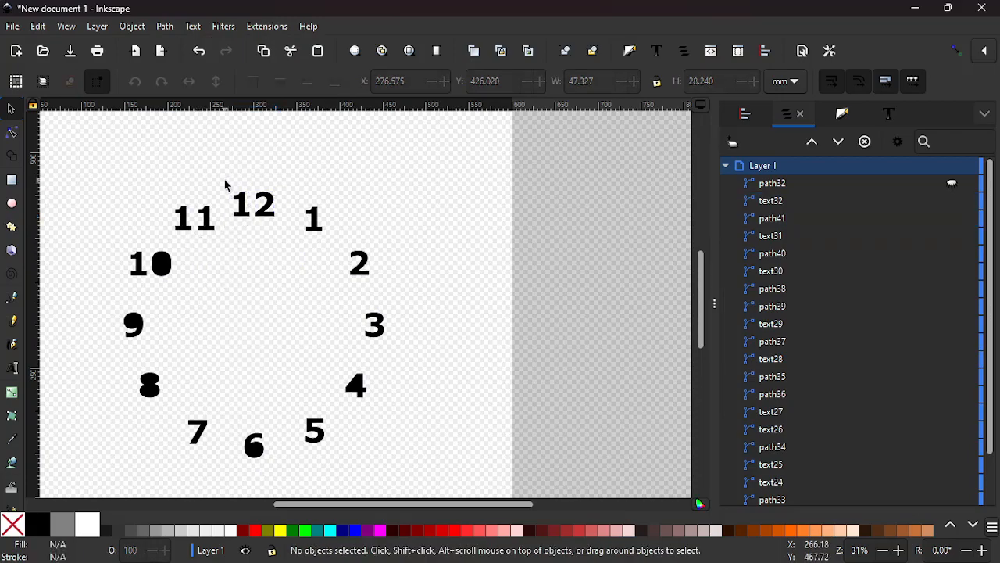
{"action": "left_click_drag", "start_coordinate": [225, 184], "coordinate": [277, 255]}
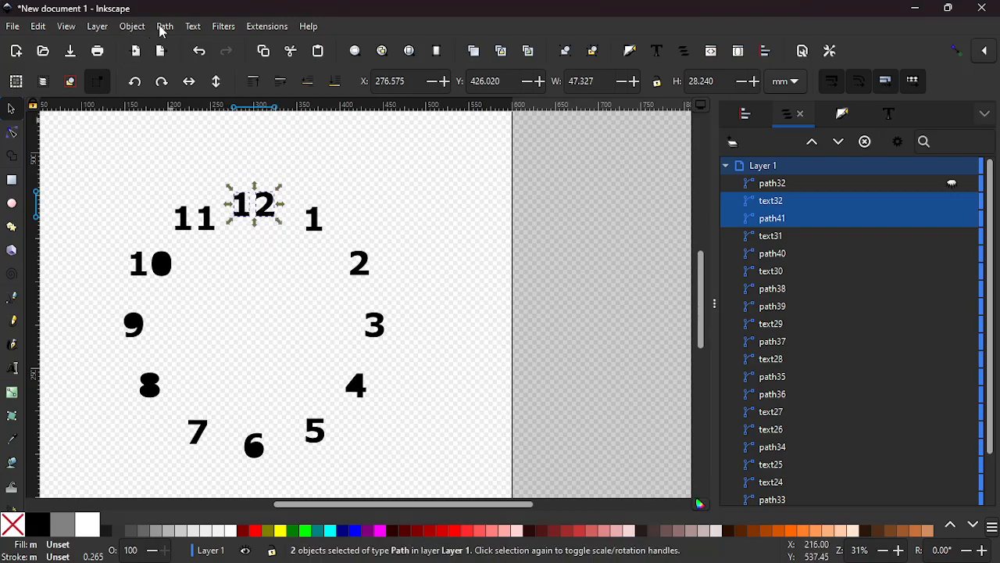
{"action": "left_click", "coordinate": [164, 27]}
{"action": "left_click", "coordinate": [176, 100]}
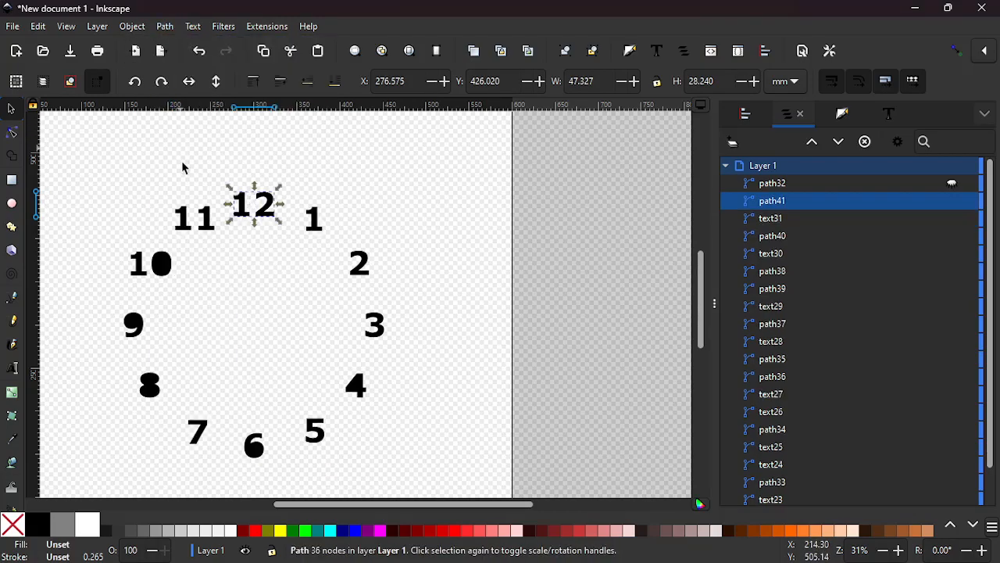
Step: Join the two separated digits of the number 11 into one path with Union and clear the selection
{"action": "left_click", "coordinate": [186, 188]}
{"action": "left_click_drag", "start_coordinate": [176, 191], "coordinate": [220, 244]}
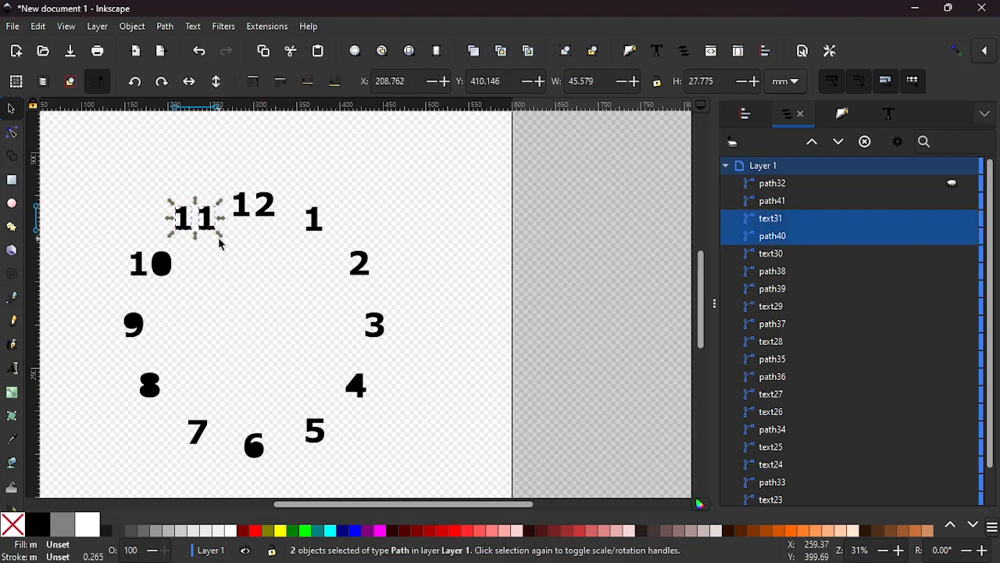
{"action": "left_click", "coordinate": [165, 26]}
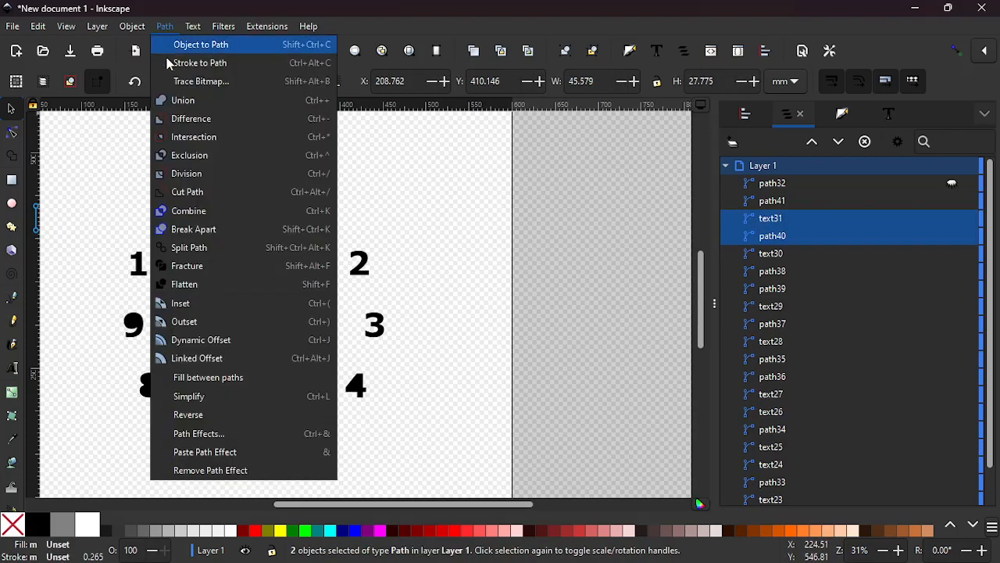
{"action": "left_click", "coordinate": [183, 100]}
{"action": "left_click", "coordinate": [117, 205]}
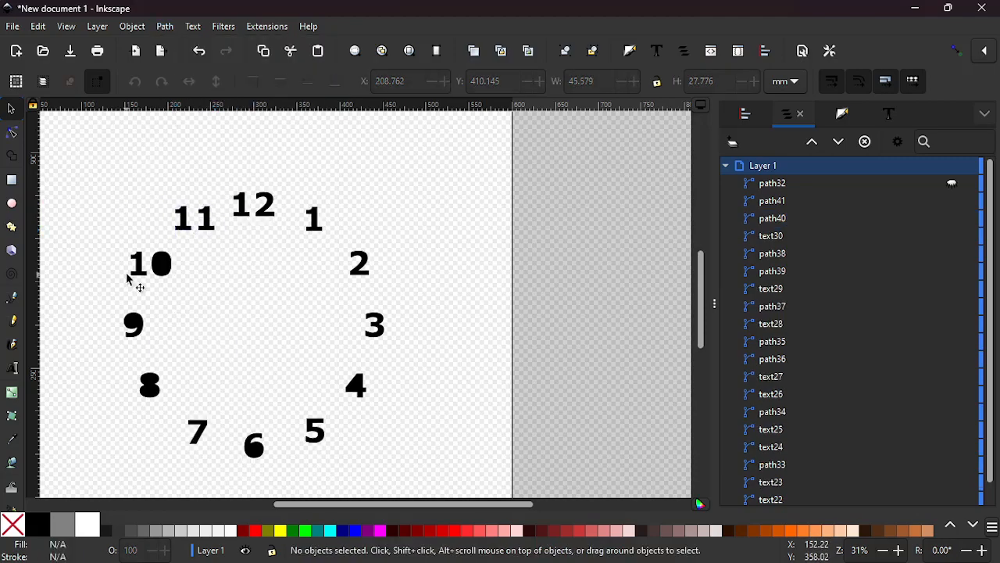
Step: Try a Union of all three separated pieces of the number 10, and undo it
{"action": "left_click_drag", "start_coordinate": [121, 246], "coordinate": [202, 281]}
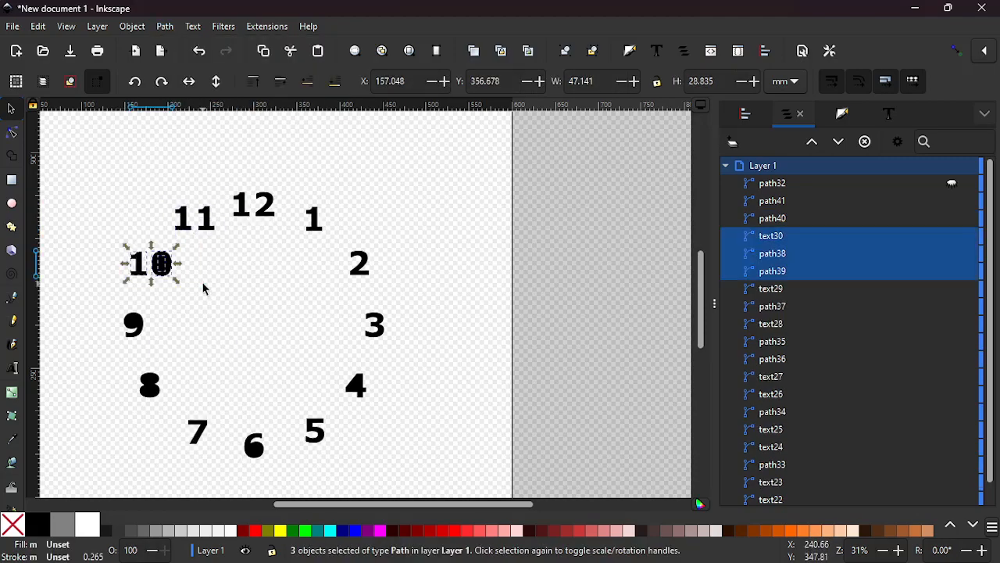
{"action": "left_click", "coordinate": [166, 27]}
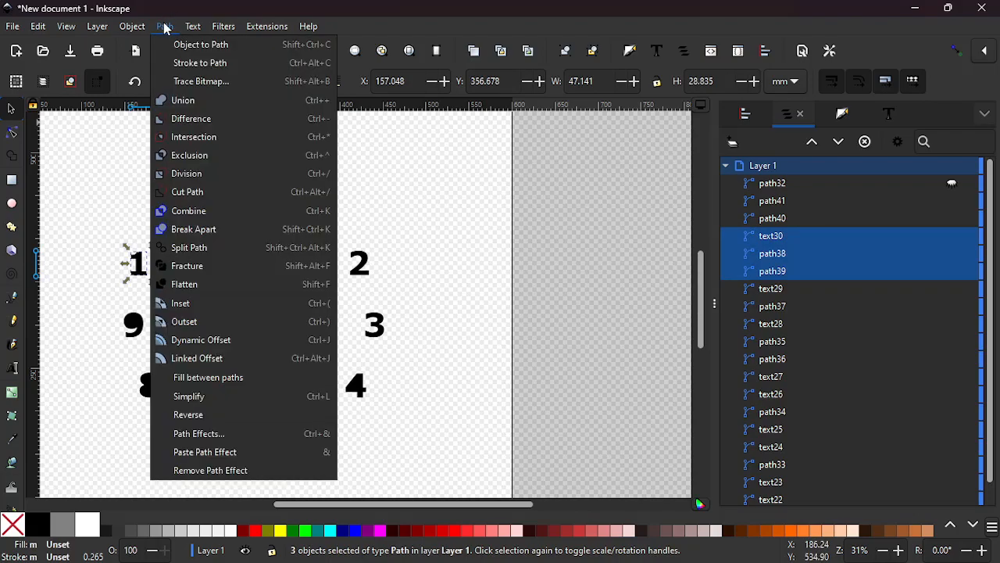
{"action": "left_click", "coordinate": [182, 108]}
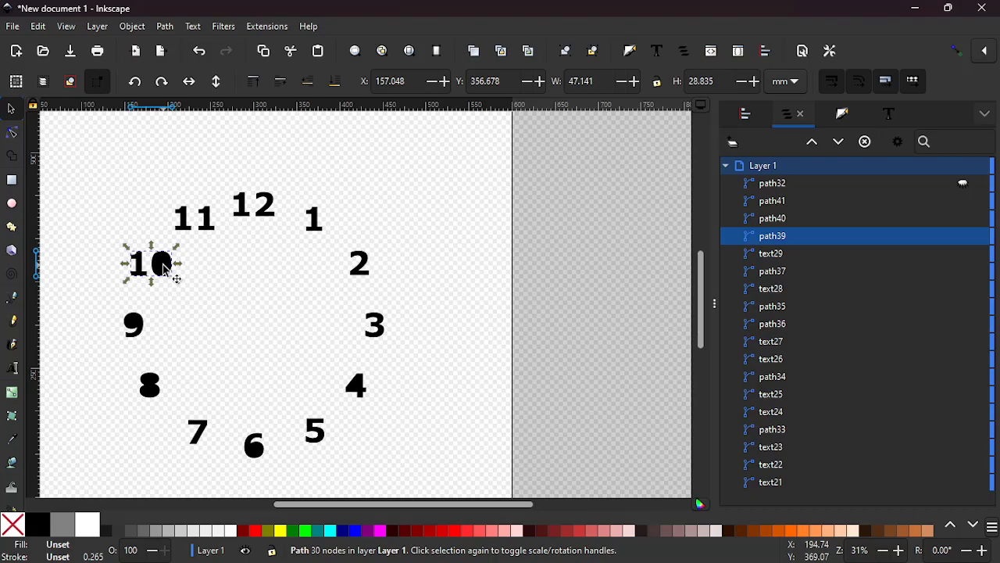
{"action": "key", "text": "ctrl+z"}
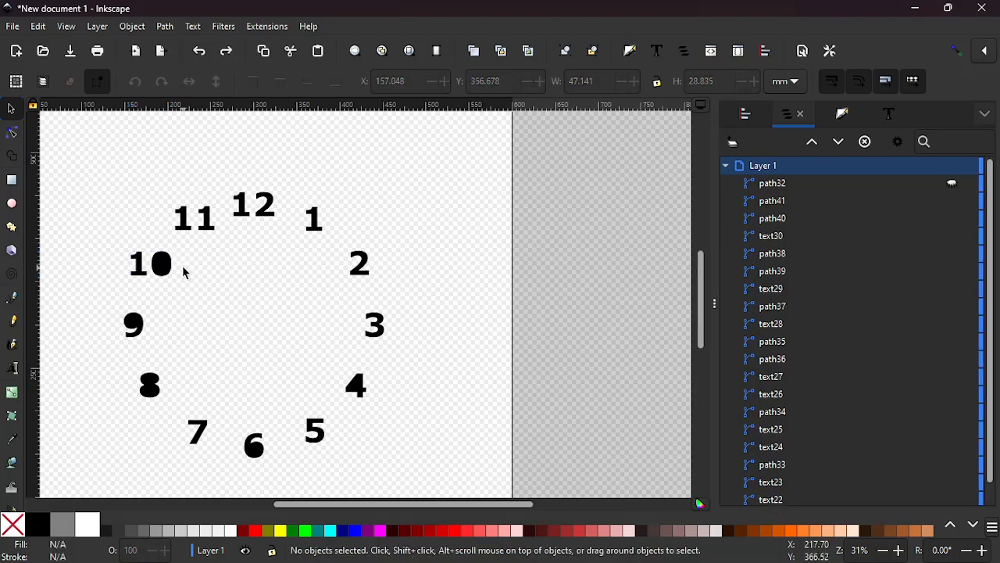
Step: Try a Difference between the outer and inner shapes of the 0 in the number 10, and undo it
{"action": "left_click_drag", "start_coordinate": [185, 271], "coordinate": [164, 268]}
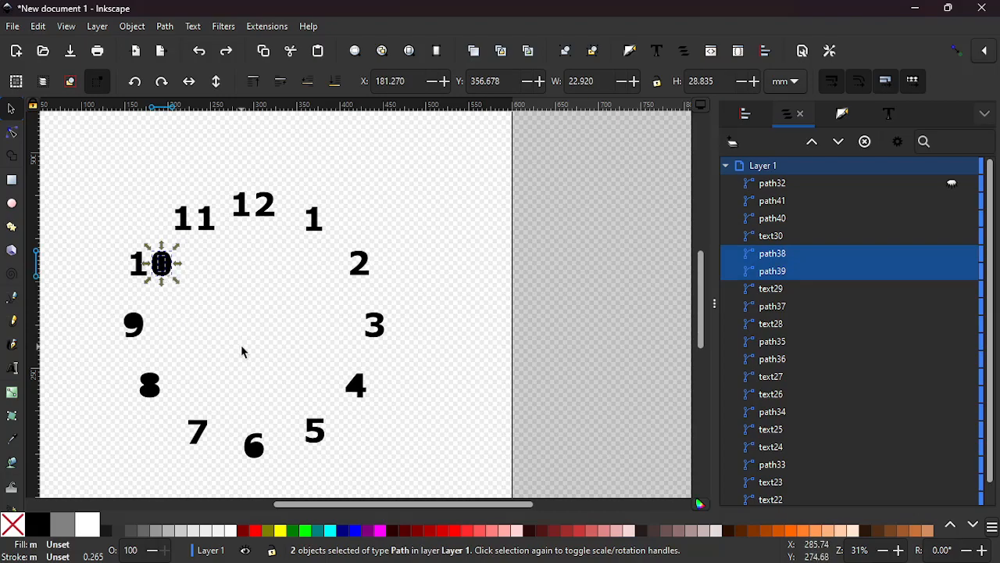
{"action": "left_click", "coordinate": [166, 26]}
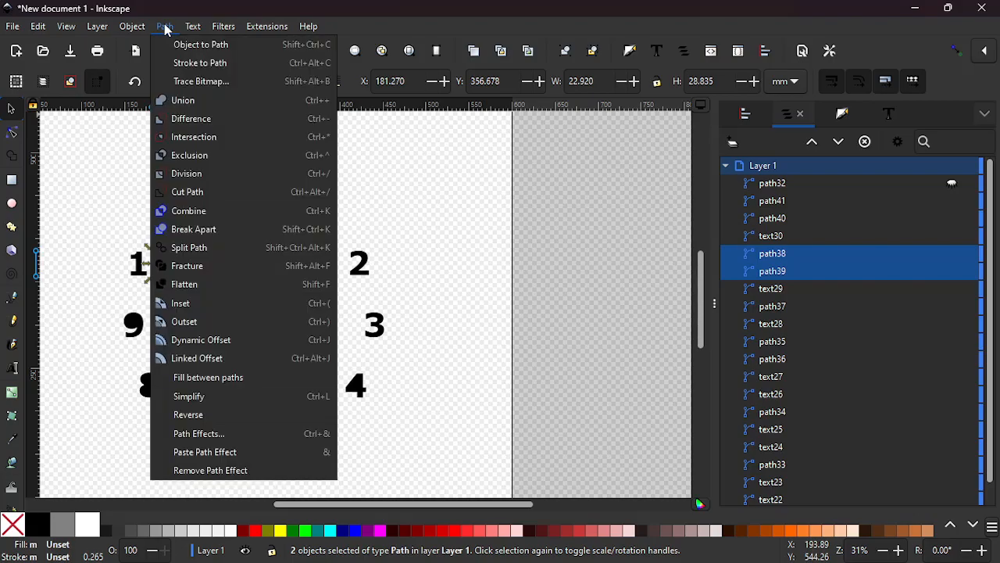
{"action": "left_click", "coordinate": [191, 120]}
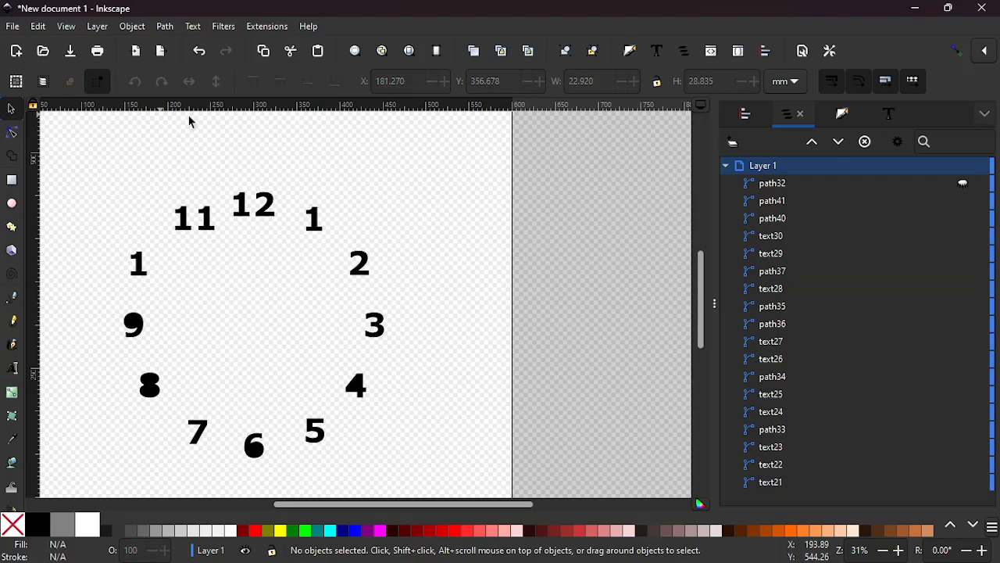
{"action": "key", "text": "ctrl+z"}
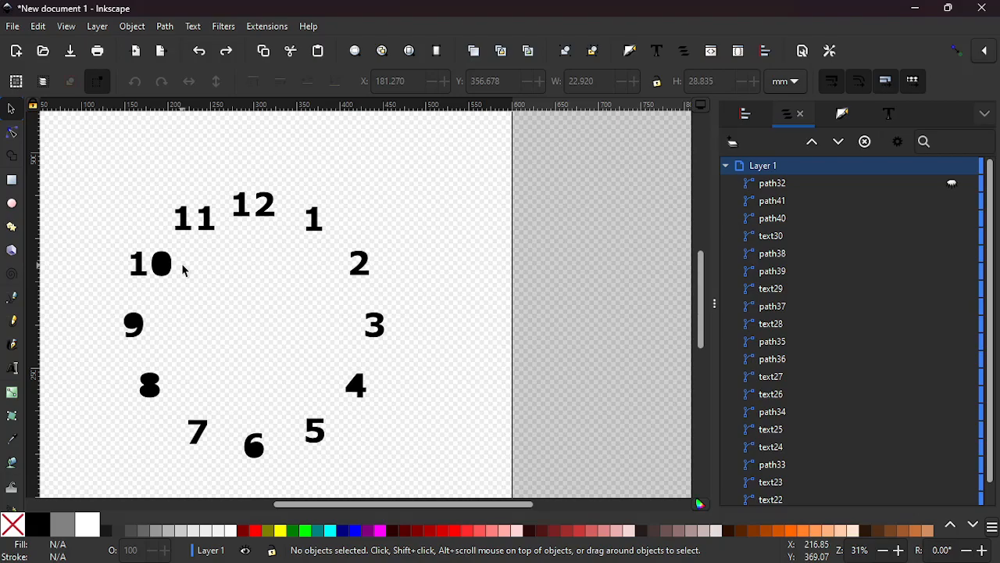
Step: Cut the hole in the 0 of the number 10 by applying Exclusion to its outer and inner shapes
{"action": "left_click_drag", "start_coordinate": [186, 270], "coordinate": [161, 263]}
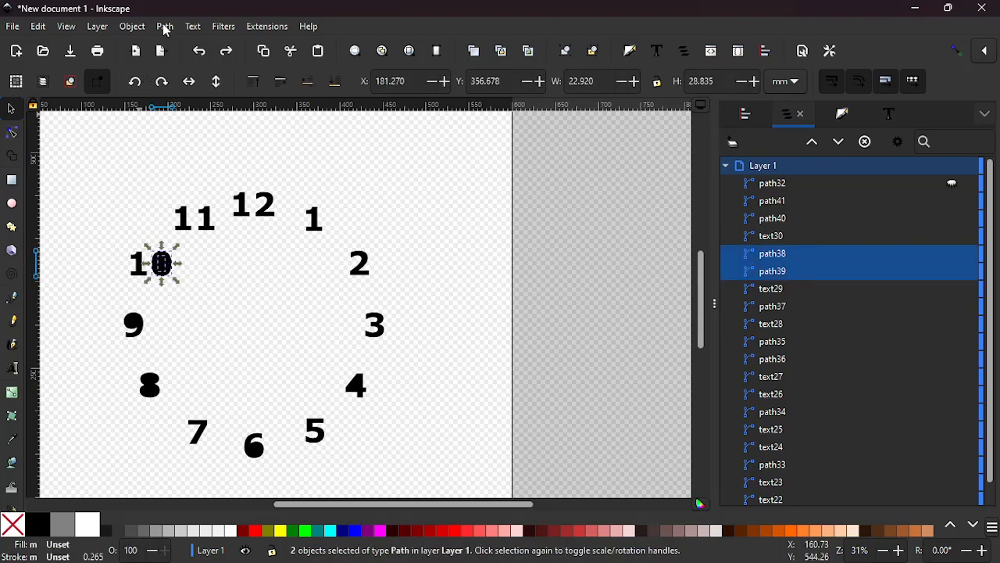
{"action": "left_click", "coordinate": [166, 28]}
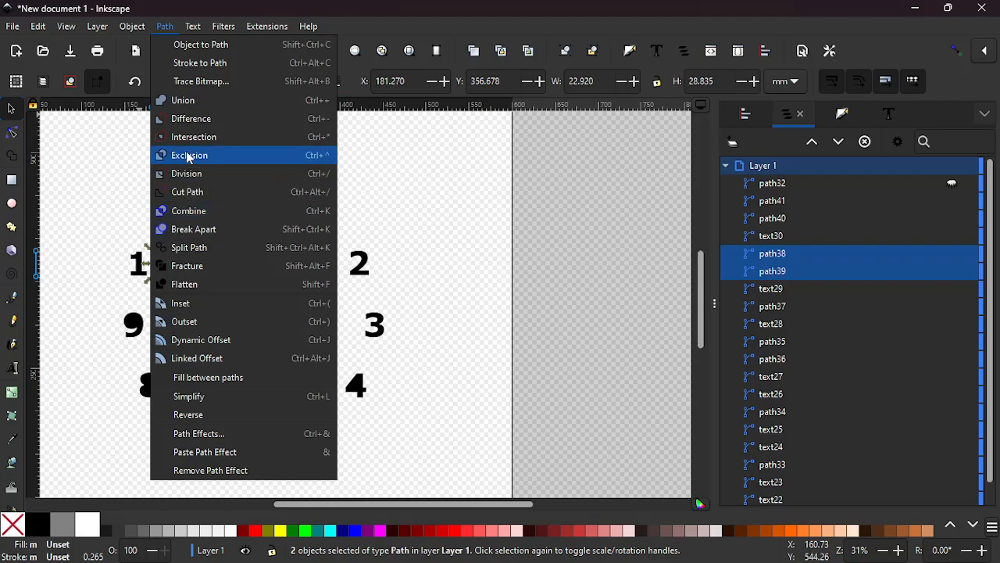
{"action": "left_click", "coordinate": [188, 156]}
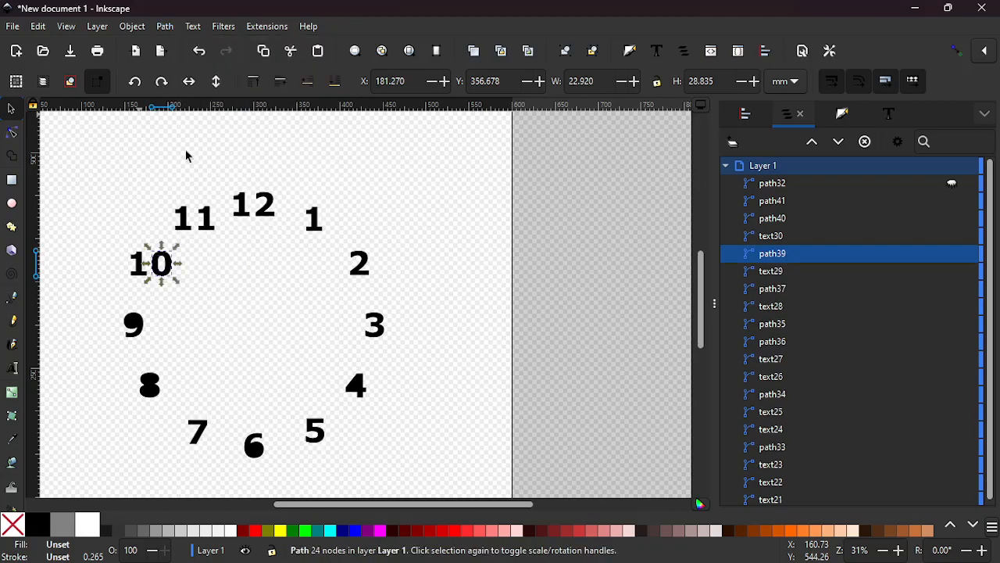
Step: Join the 1 and 0 of the number 10 into one path with Union and clear the selection
{"action": "left_click", "coordinate": [129, 245]}
{"action": "left_click_drag", "start_coordinate": [115, 242], "coordinate": [187, 280]}
{"action": "left_click", "coordinate": [161, 26]}
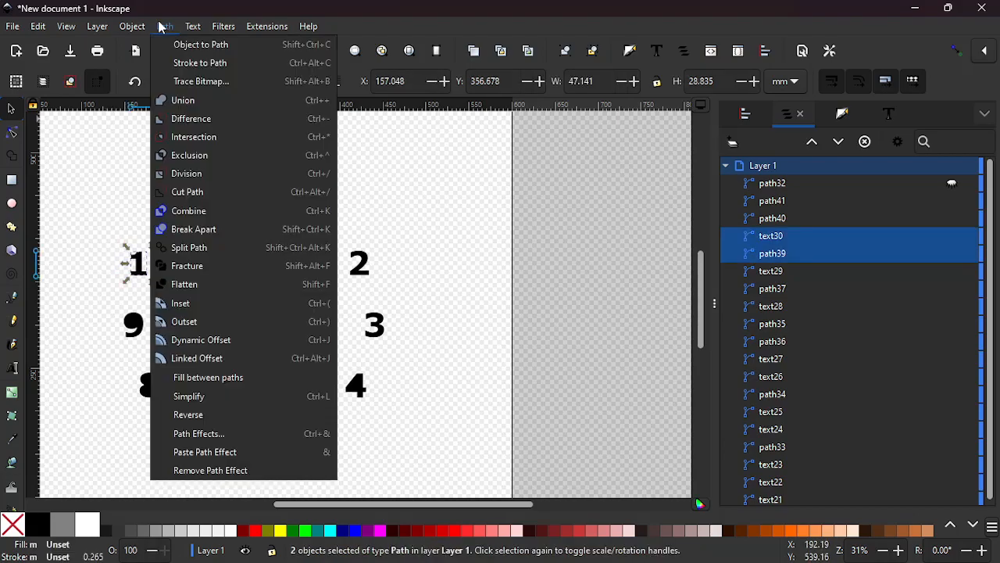
{"action": "left_click", "coordinate": [186, 100]}
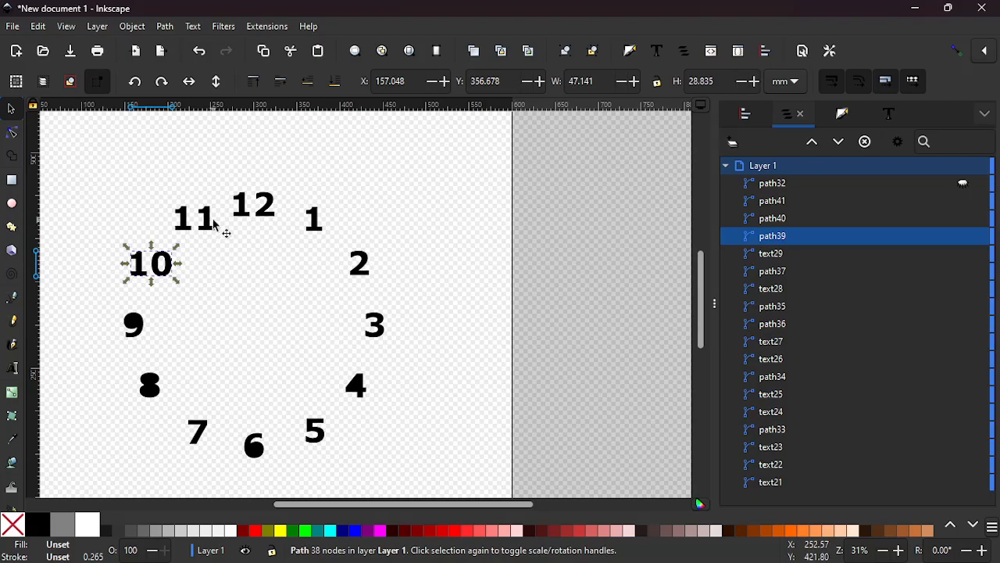
{"action": "left_click", "coordinate": [123, 306]}
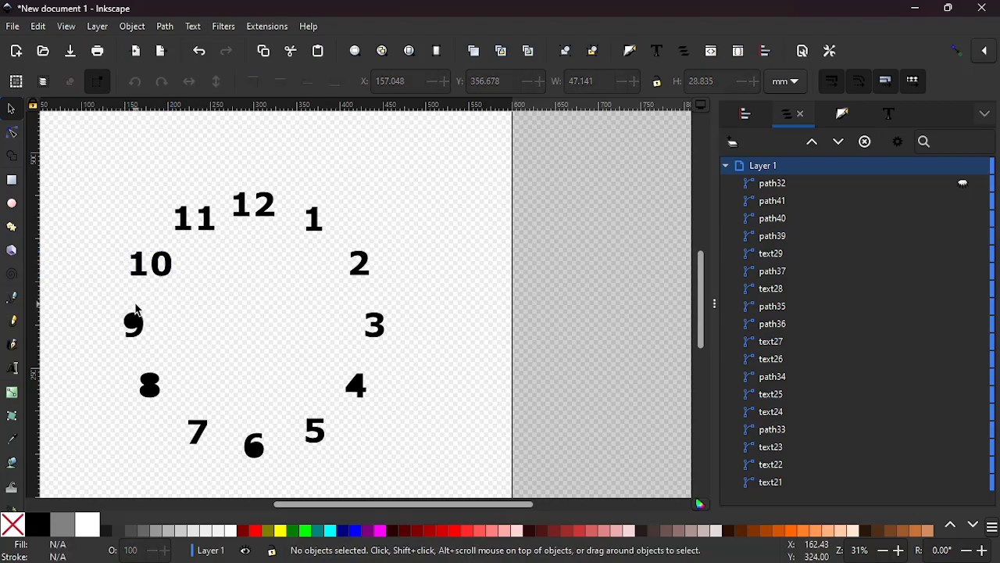
Step: Cut the holes in the numbers 9 and 8 by applying Exclusion to the overlapping pieces of each number separately
{"action": "left_click_drag", "start_coordinate": [135, 301], "coordinate": [148, 337]}
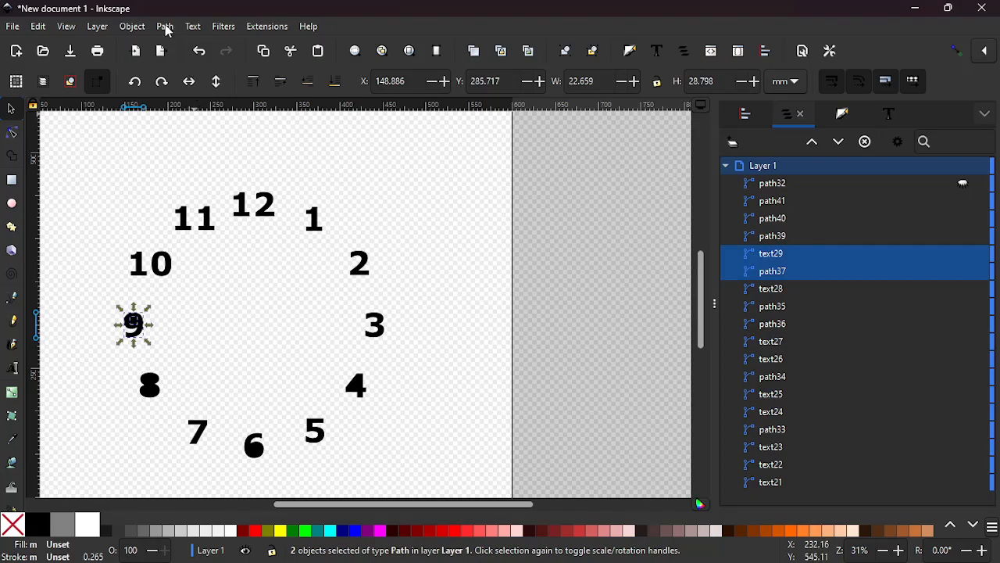
{"action": "left_click", "coordinate": [165, 27]}
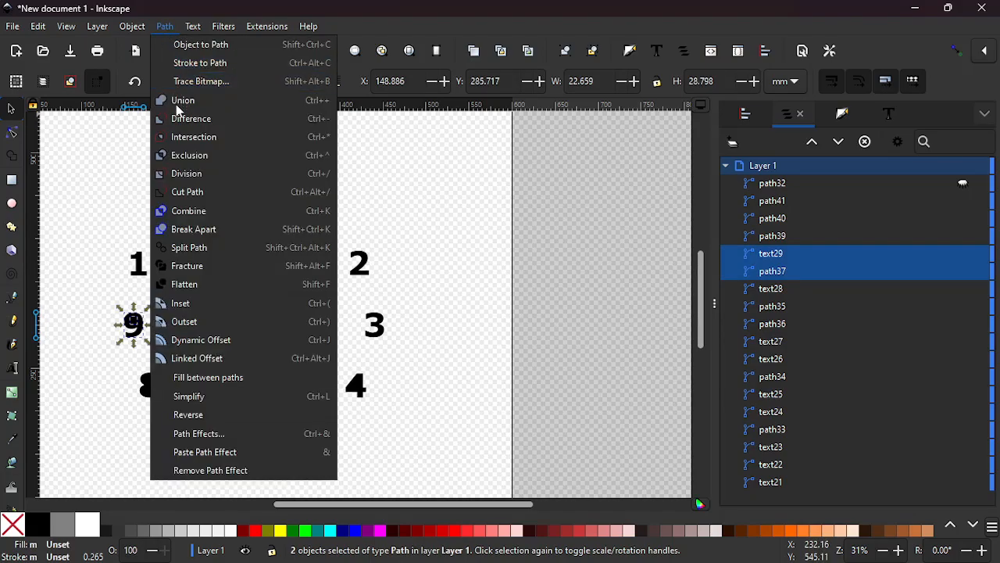
{"action": "left_click", "coordinate": [185, 156]}
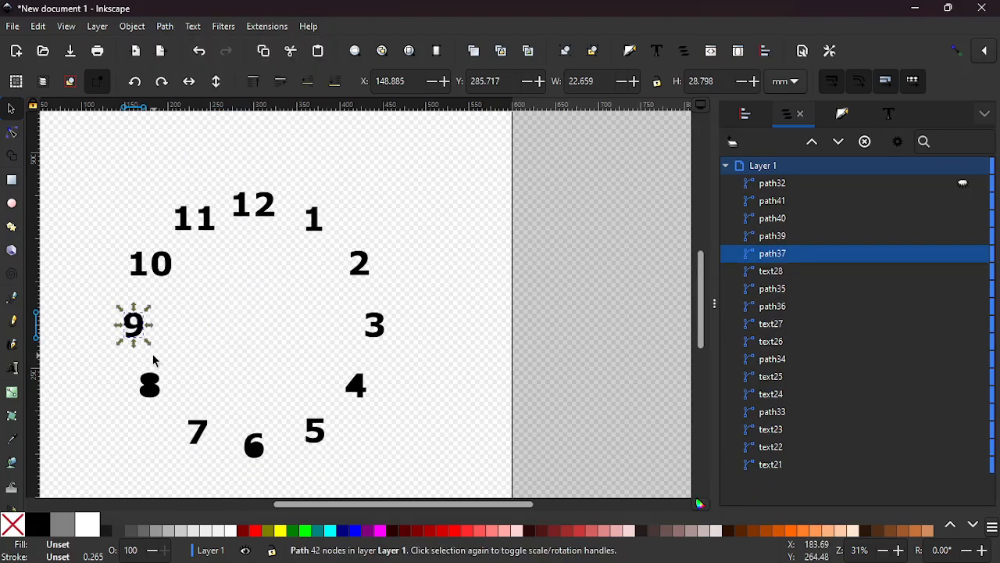
{"action": "scroll", "coordinate": [149, 418], "scroll_direction": "up", "scroll_amount": 2}
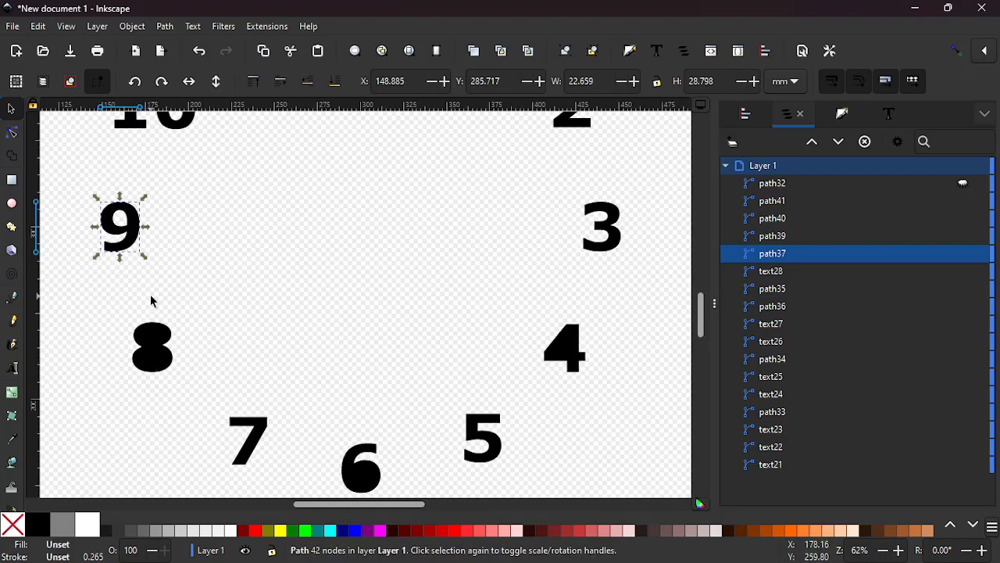
{"action": "left_click_drag", "start_coordinate": [150, 293], "coordinate": [151, 429]}
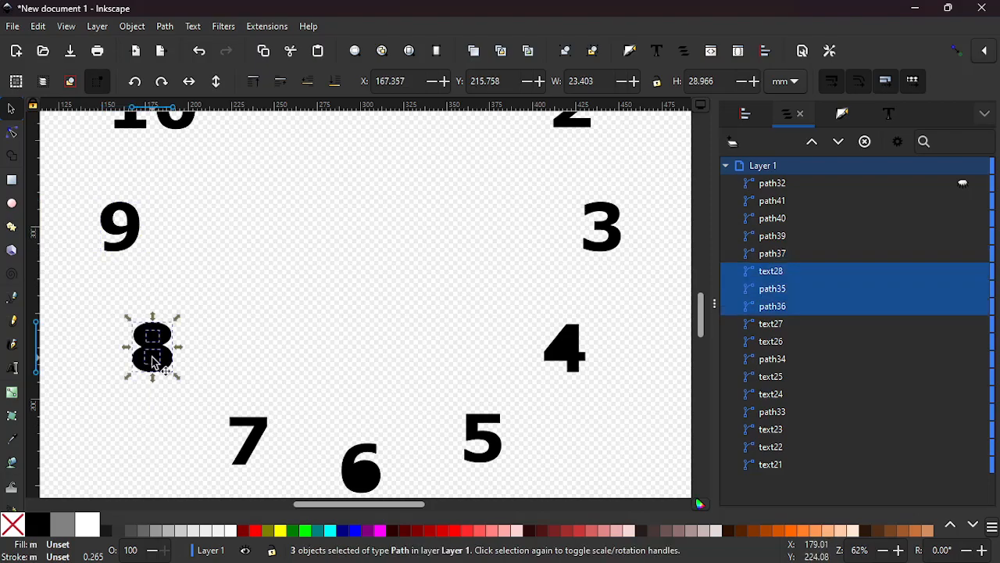
{"action": "left_click", "coordinate": [165, 27]}
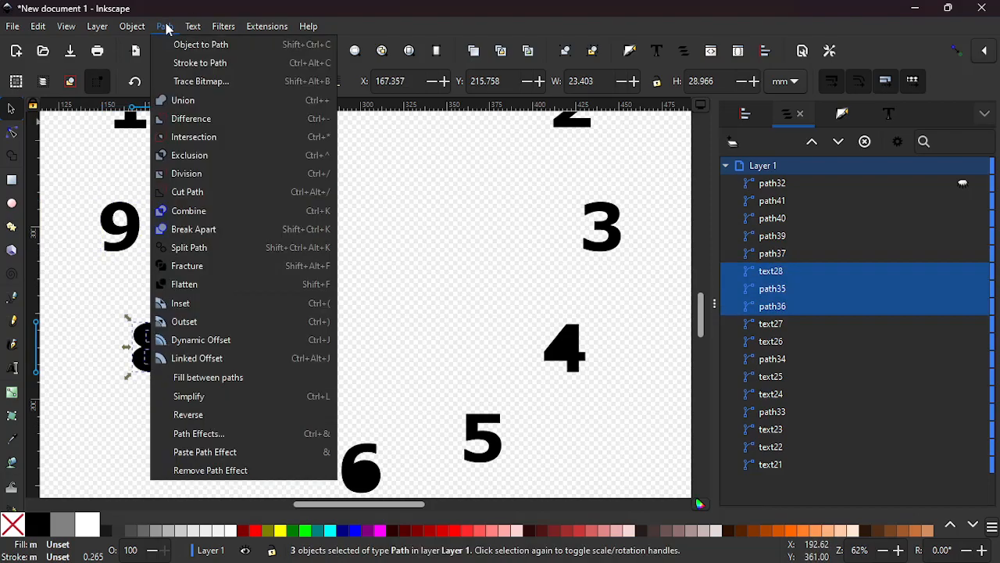
{"action": "left_click", "coordinate": [196, 157]}
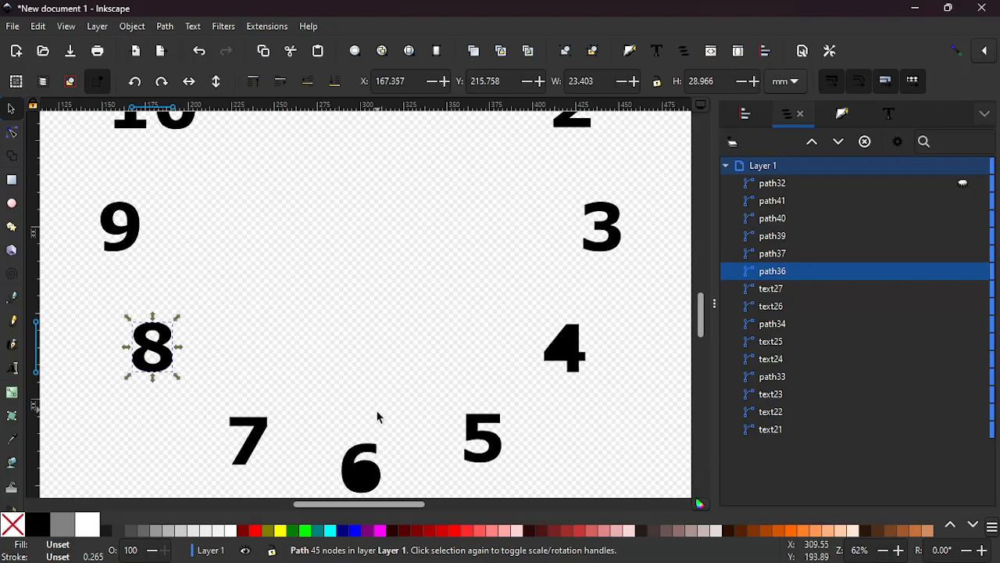
Step: Cut the holes in the numbers 6 and 4 by applying Exclusion to each number's pieces separately, and clear the selection
{"action": "mouse_move", "coordinate": [363, 431]}
{"action": "left_mouse_down"}
{"action": "mouse_move", "coordinate": [367, 489]}
{"action": "mouse_move", "coordinate": [379, 507]}
{"action": "left_mouse_up"}
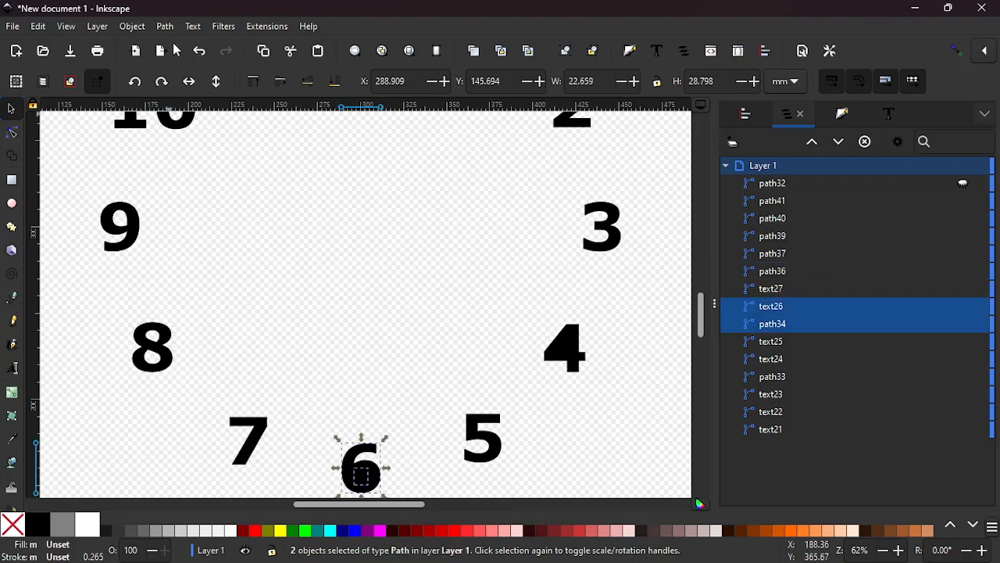
{"action": "left_click", "coordinate": [164, 26]}
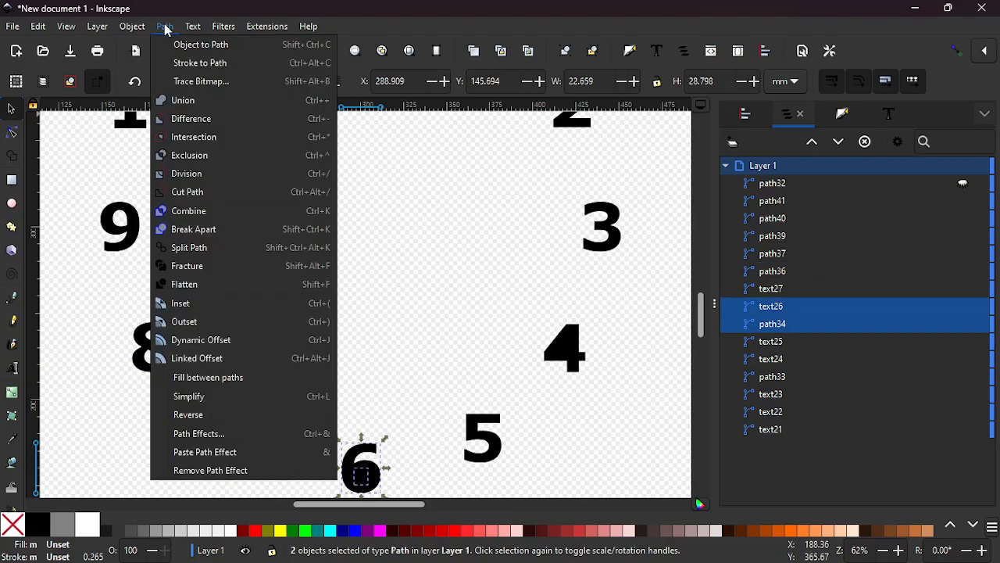
{"action": "left_click", "coordinate": [187, 156]}
{"action": "left_click_drag", "start_coordinate": [540, 314], "coordinate": [563, 351]}
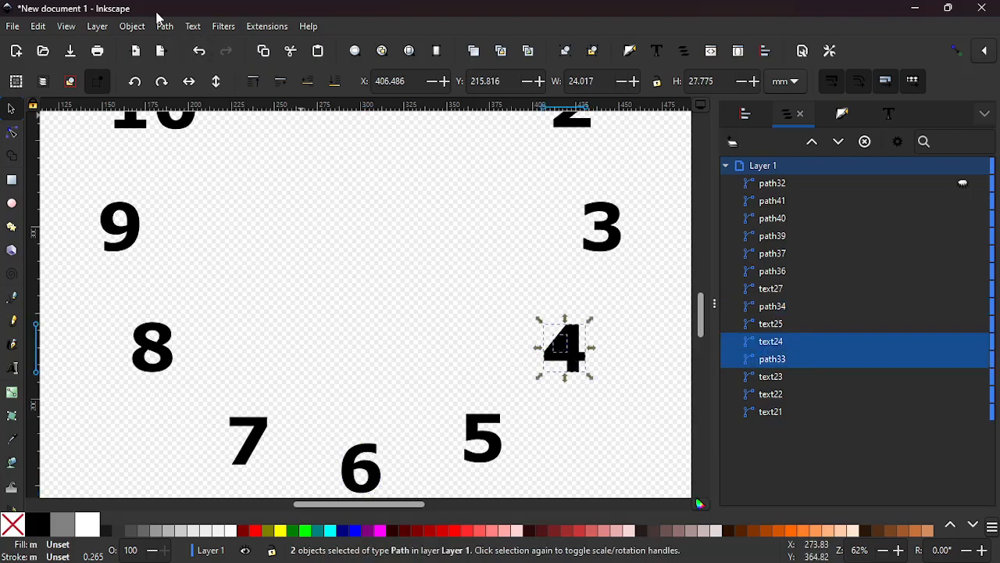
{"action": "left_click", "coordinate": [164, 30]}
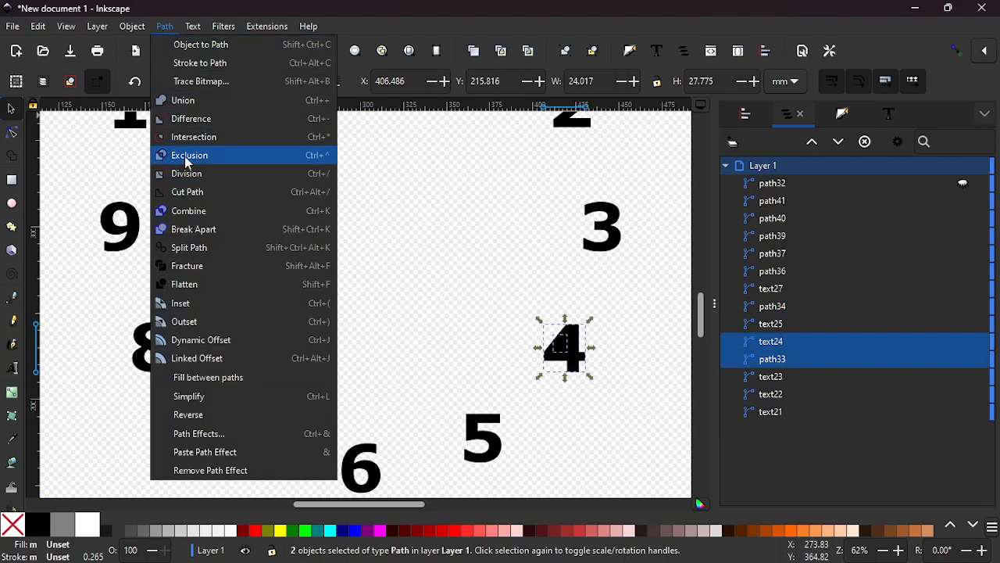
{"action": "left_click", "coordinate": [187, 155]}
{"action": "scroll", "coordinate": [400, 275], "scroll_direction": "up", "scroll_amount": 2, "text": "ctrl"}
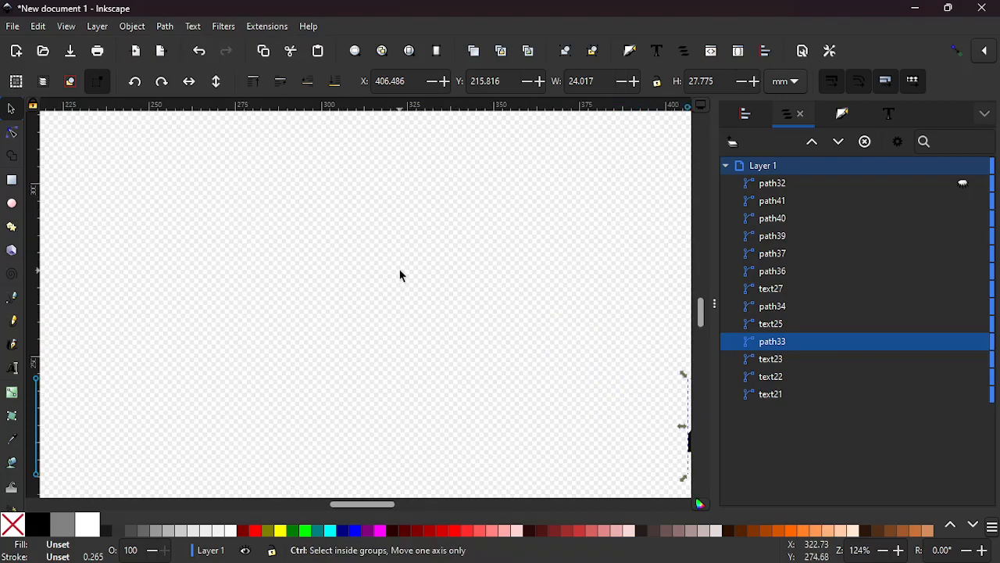
{"action": "scroll", "coordinate": [400, 275], "scroll_direction": "down", "scroll_amount": 4, "text": "ctrl"}
{"action": "left_click", "coordinate": [370, 270]}
Step: Join all twelve numbers of the clock face into one path with Union
{"action": "scroll", "coordinate": [371, 273], "scroll_direction": "down", "scroll_amount": 2}
{"action": "scroll", "coordinate": [371, 273], "scroll_direction": "up", "scroll_amount": 3}
{"action": "left_click_drag", "start_coordinate": [211, 141], "coordinate": [558, 462]}
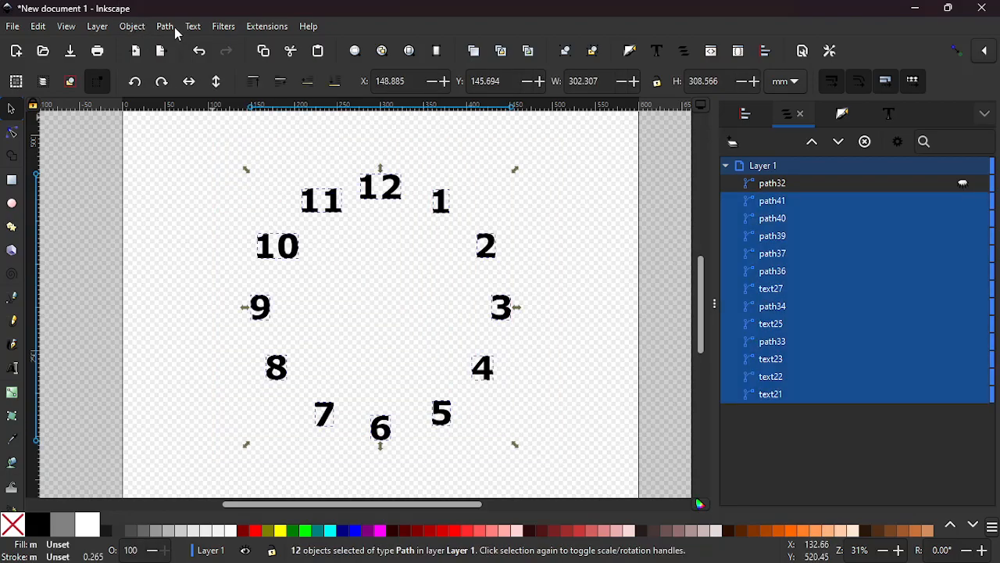
{"action": "left_click", "coordinate": [166, 27]}
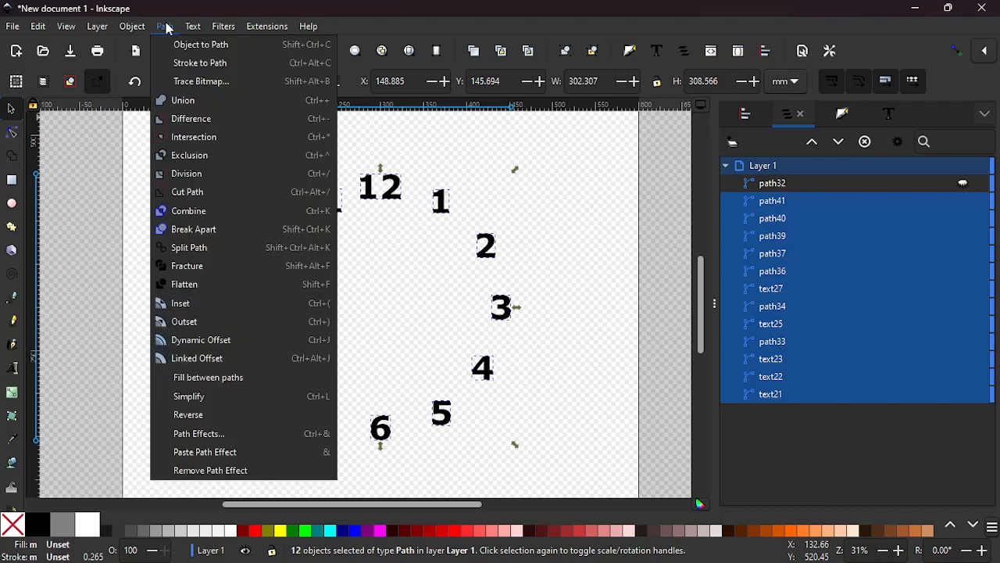
{"action": "left_click", "coordinate": [184, 102]}
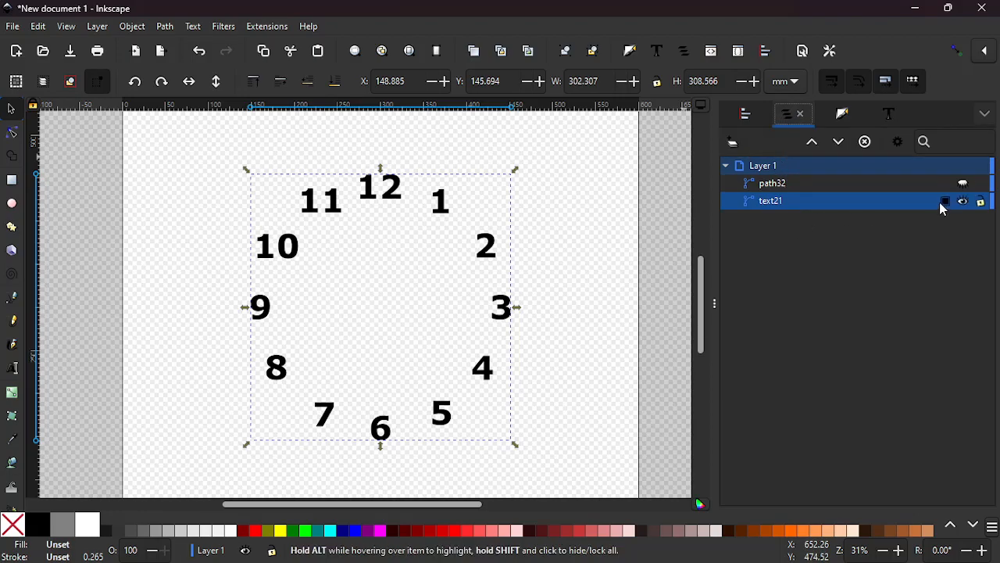
Step: Make the hidden circles path visible again and clear the selection
{"action": "left_click", "coordinate": [964, 183]}
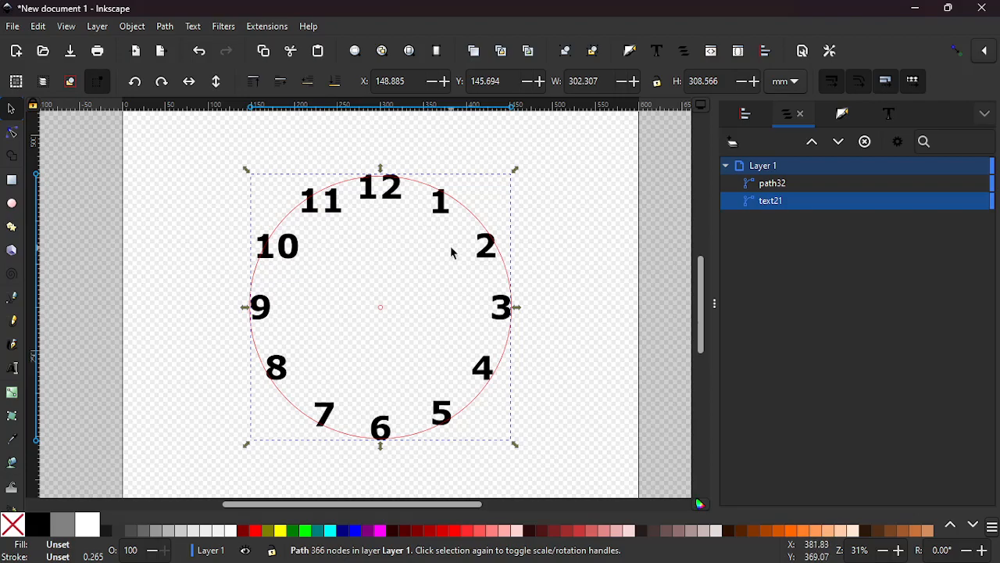
{"action": "scroll", "coordinate": [438, 279], "scroll_direction": "up", "scroll_amount": 1, "text": "ctrl"}
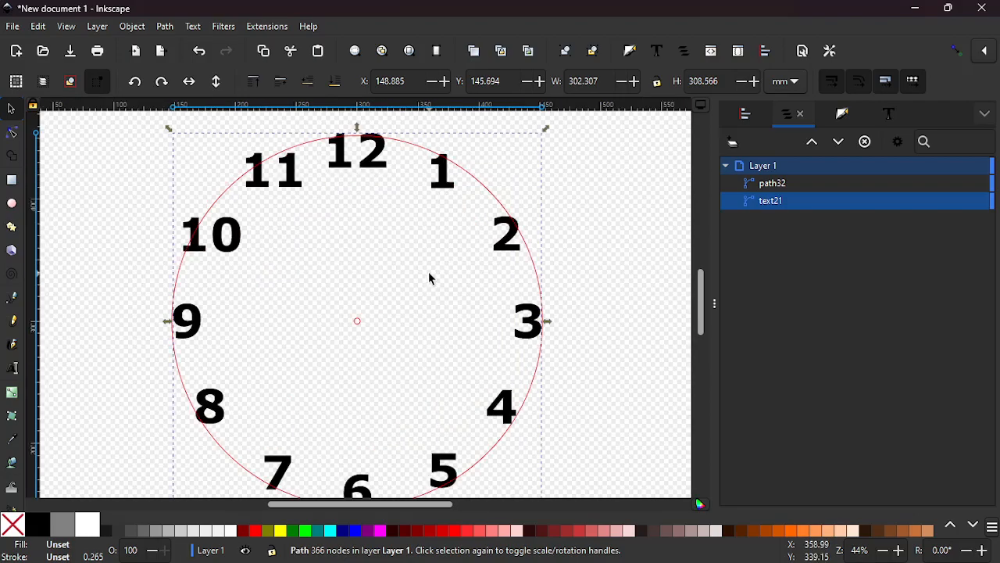
{"action": "left_click", "coordinate": [429, 271]}
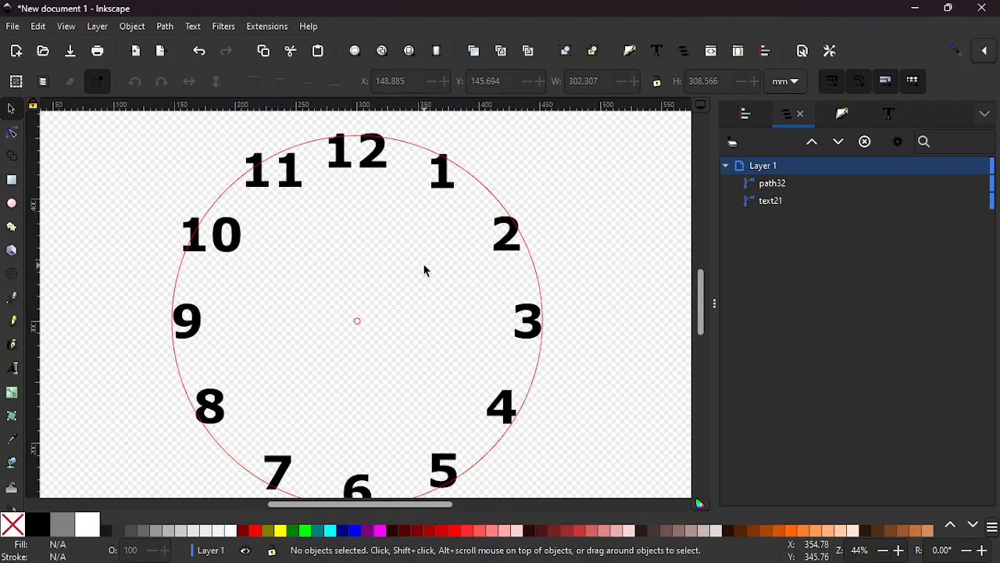
Step: Try scaling the joined numbers down inside the outer circle, and undo it
{"action": "left_click", "coordinate": [378, 163]}
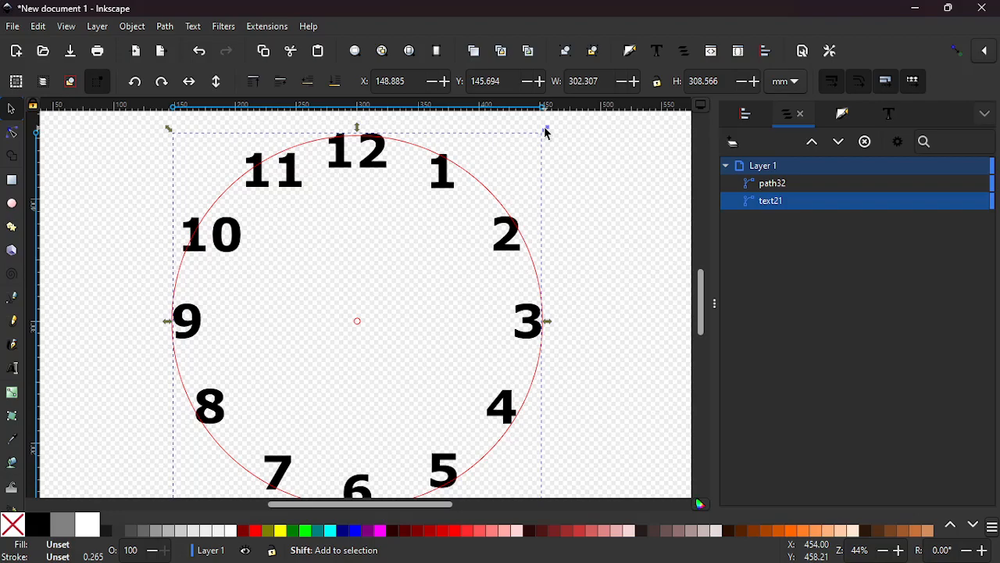
{"action": "left_click_drag", "start_coordinate": [545, 134], "coordinate": [522, 150]}
{"action": "left_click_drag", "start_coordinate": [522, 150], "coordinate": [529, 149]}
{"action": "key", "text": "ctrl+z"}
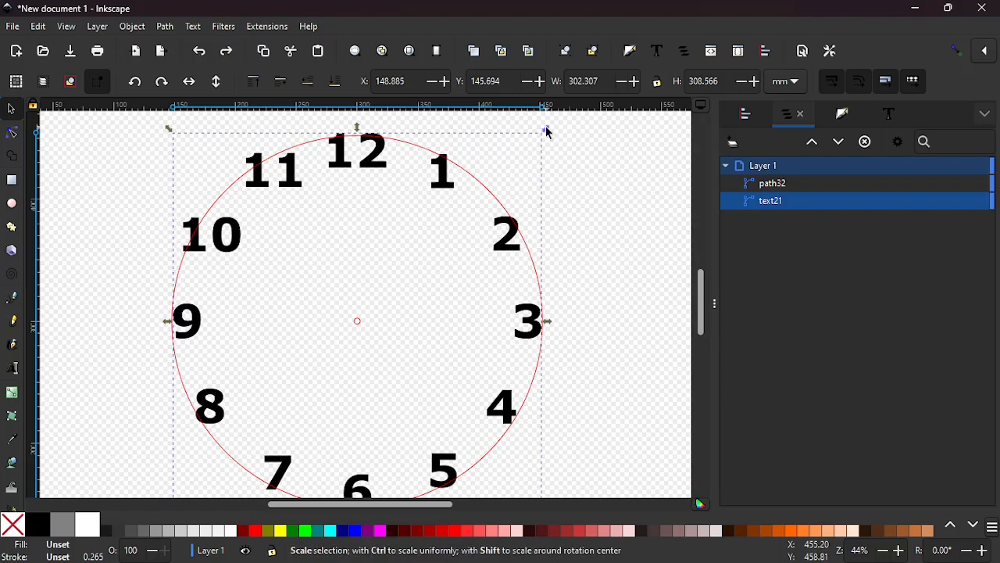
Step: Scale the joined numbers uniformly about their centre to about 270 × 275 mm, and group them with the circles
{"action": "left_click_drag", "start_coordinate": [545, 132], "coordinate": [527, 147]}
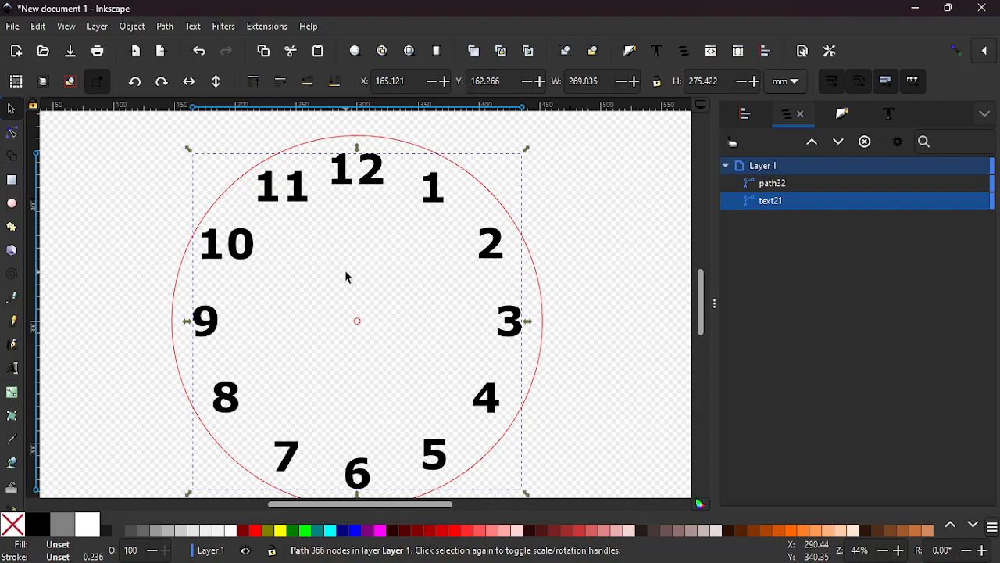
{"action": "scroll", "coordinate": [347, 276], "scroll_direction": "down", "scroll_amount": 1}
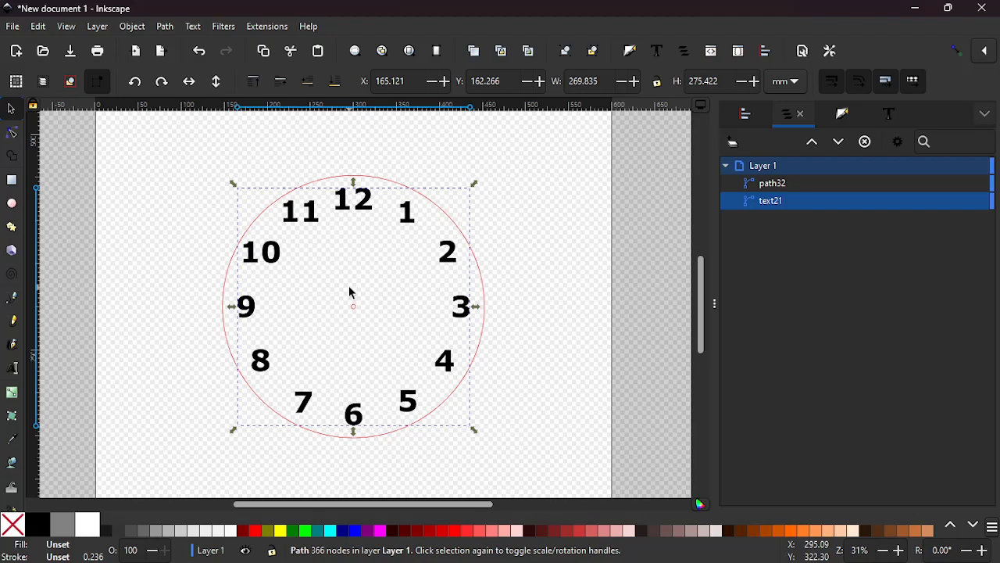
{"action": "key", "text": "Escape"}
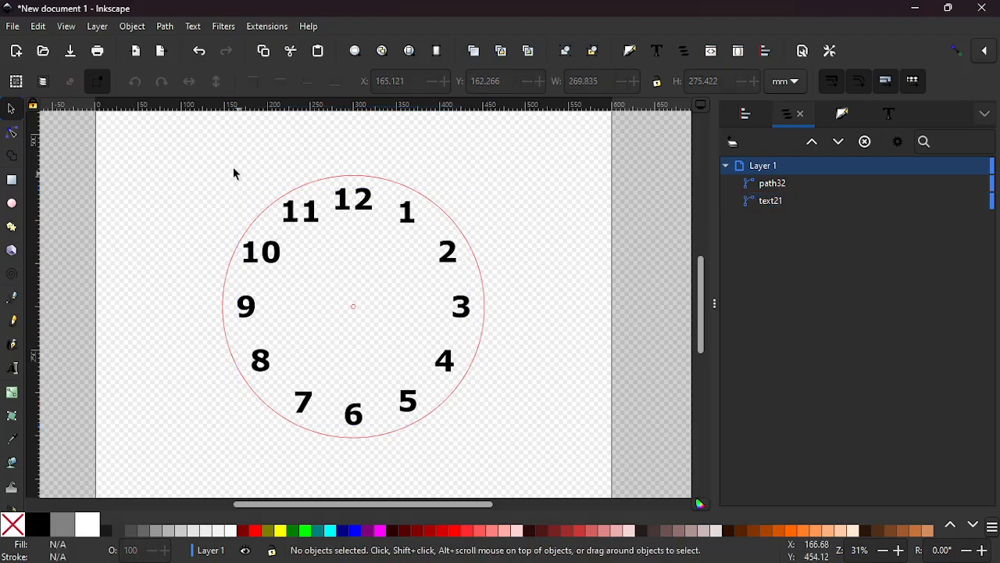
{"action": "left_click_drag", "start_coordinate": [204, 152], "coordinate": [564, 475]}
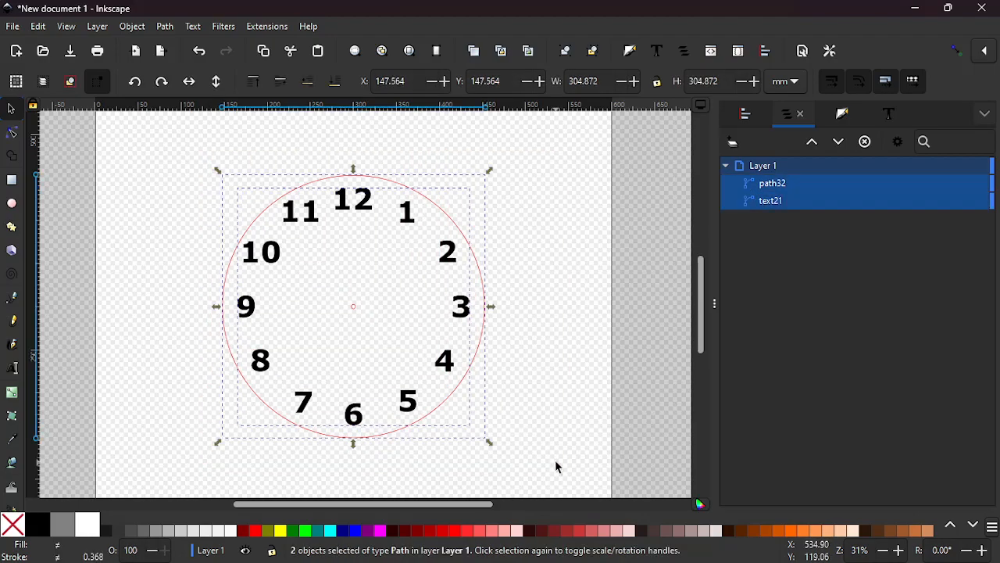
{"action": "left_click", "coordinate": [564, 55]}
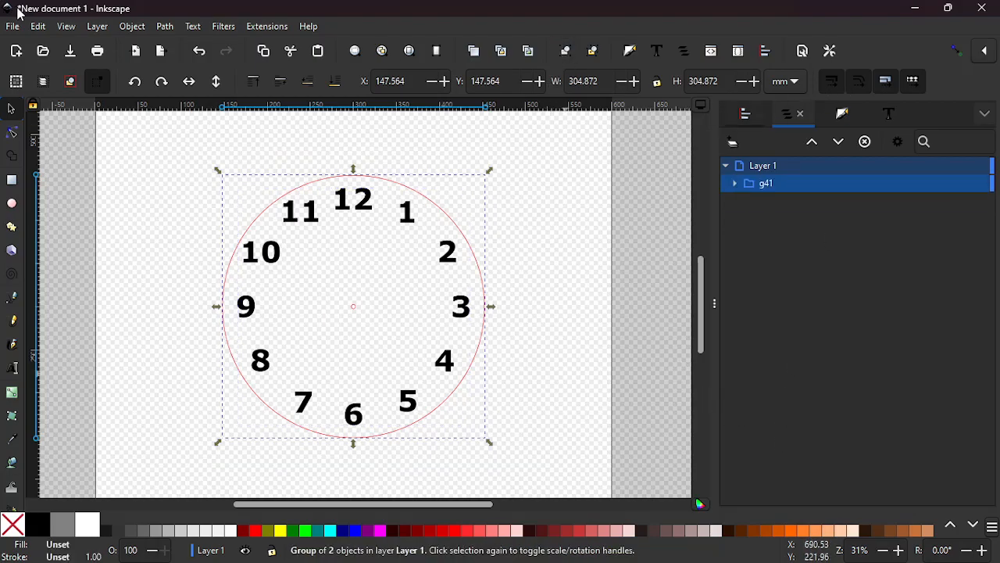
Step: Open the export settings and limit the export to the selected clock face group only
{"action": "left_click", "coordinate": [12, 26]}
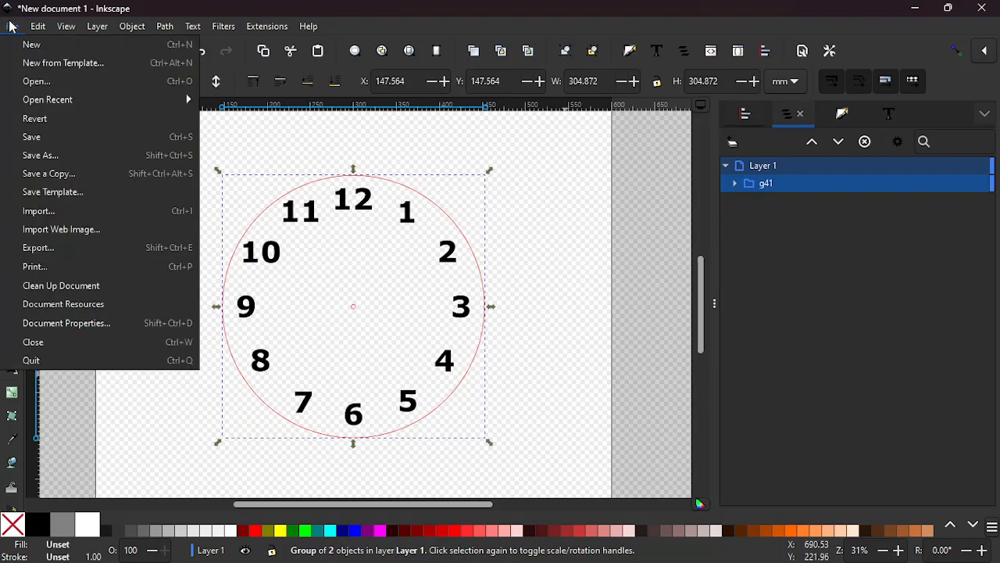
{"action": "left_click", "coordinate": [31, 247]}
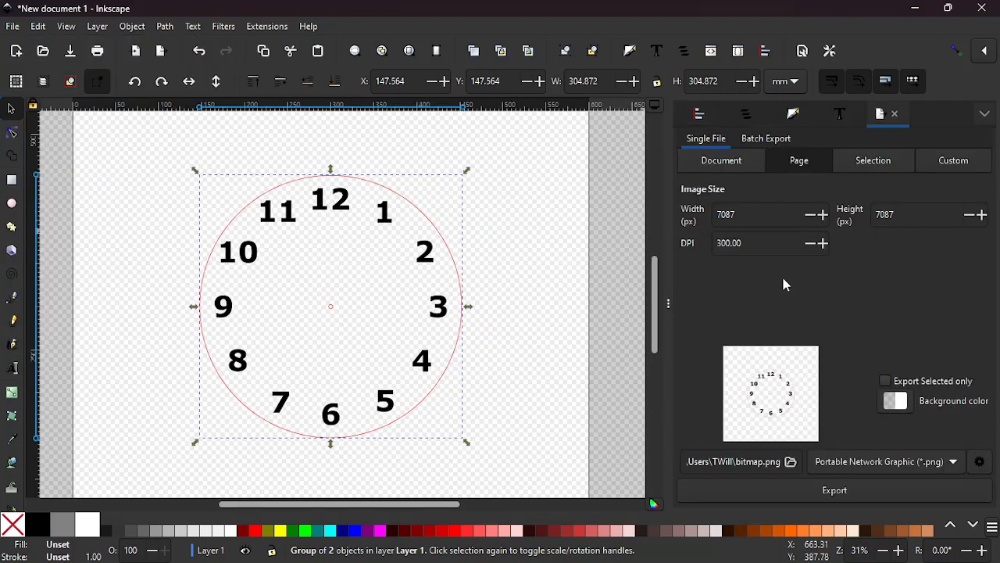
{"action": "left_click", "coordinate": [868, 164]}
{"action": "left_click", "coordinate": [886, 381]}
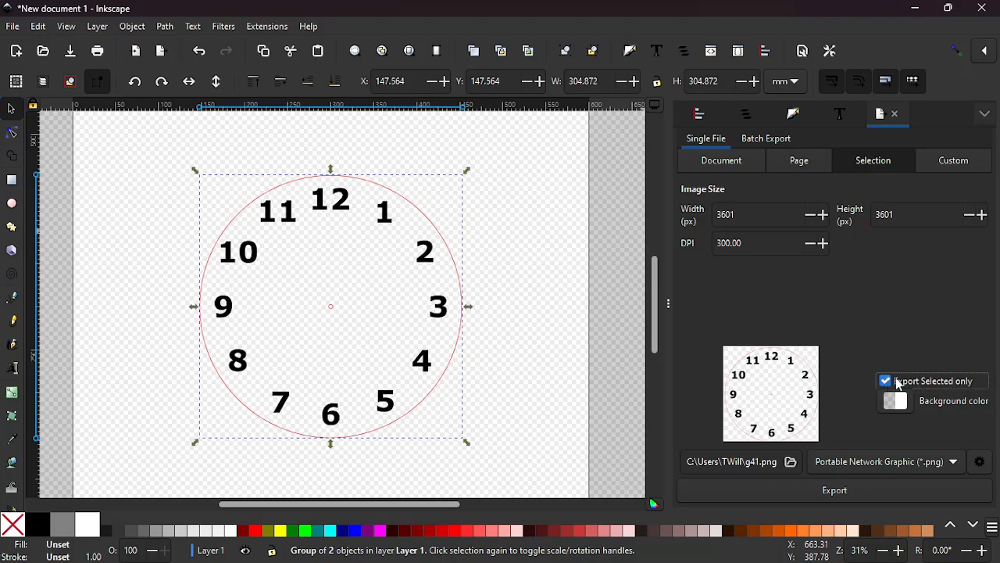
{"action": "left_click", "coordinate": [790, 462]}
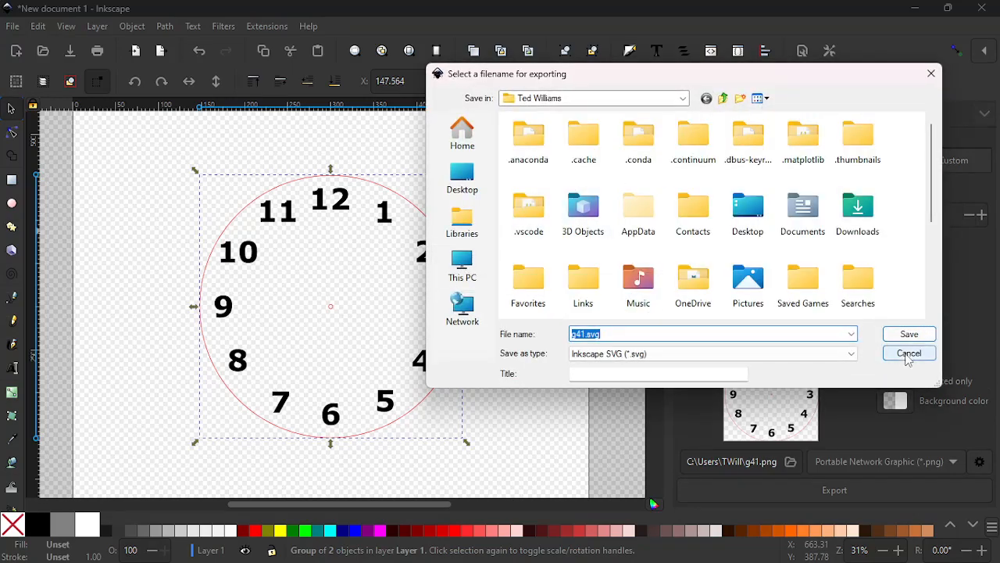
{"action": "left_click", "coordinate": [909, 353]}
{"action": "key", "text": "Escape"}
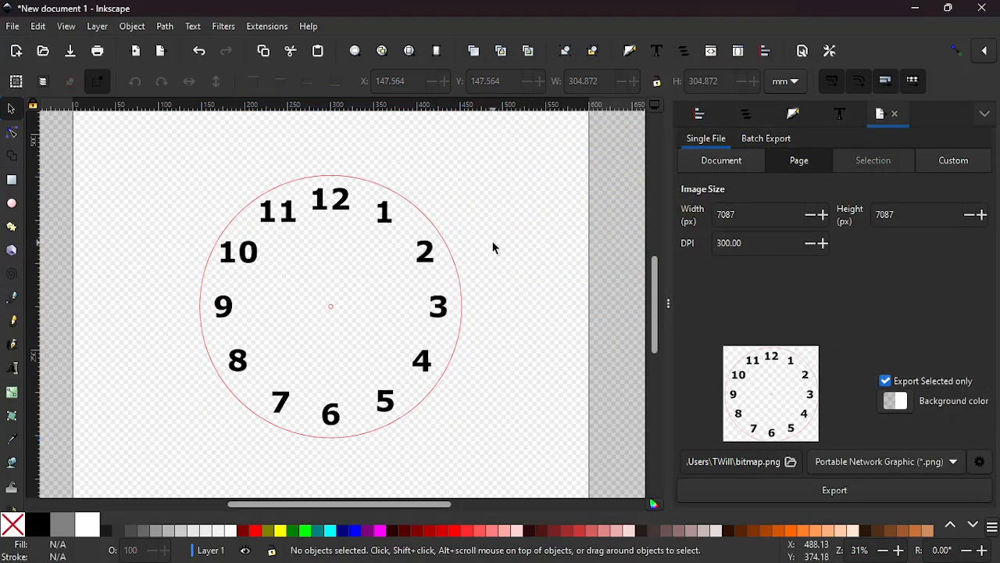